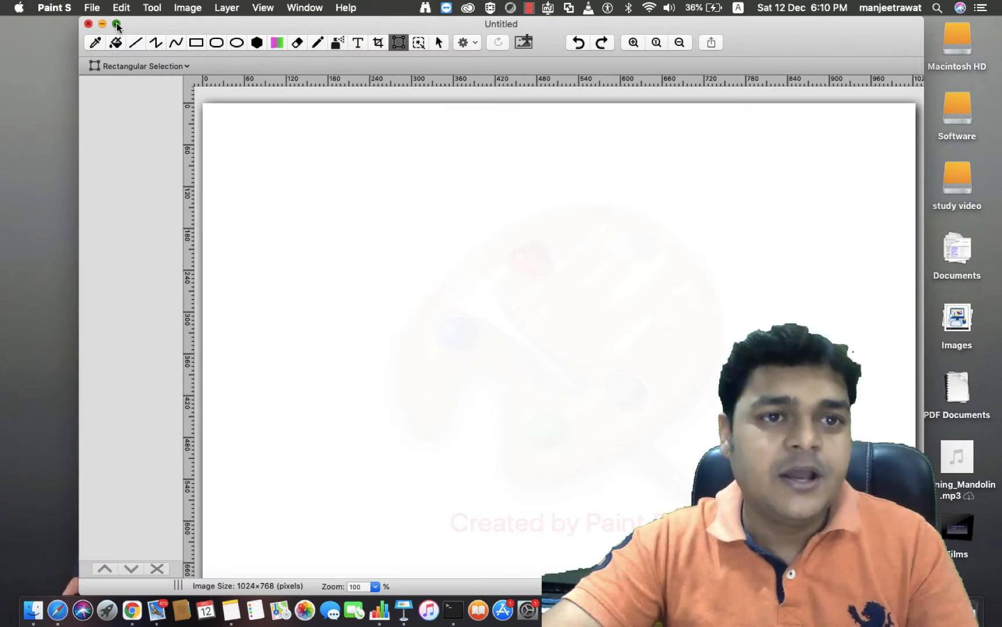
Draw the server boxes with their small bases and a tall box on the right using rectangles
click(117, 15)
mouse_move(302, 186)
mouse_down()
mouse_move(354, 244)
mouse_move(415, 268)
mouse_move(338, 265)
mouse_up()
mouse_move(318, 432)
mouse_down()
mouse_move(401, 504)
mouse_move(451, 512)
mouse_move(361, 509)
mouse_up()
click(578, 489)
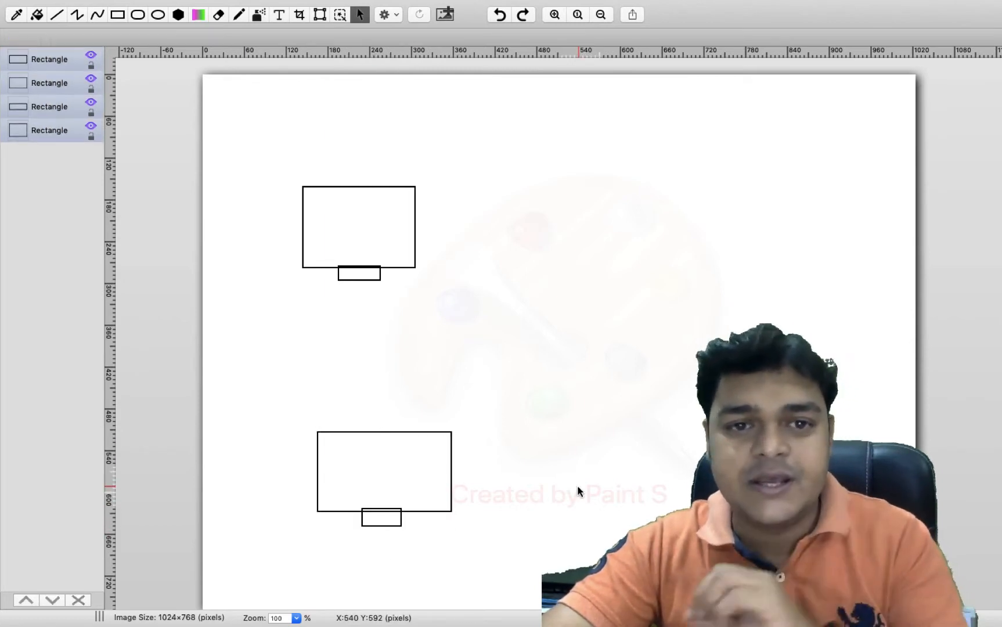
drag(615, 167, 715, 487)
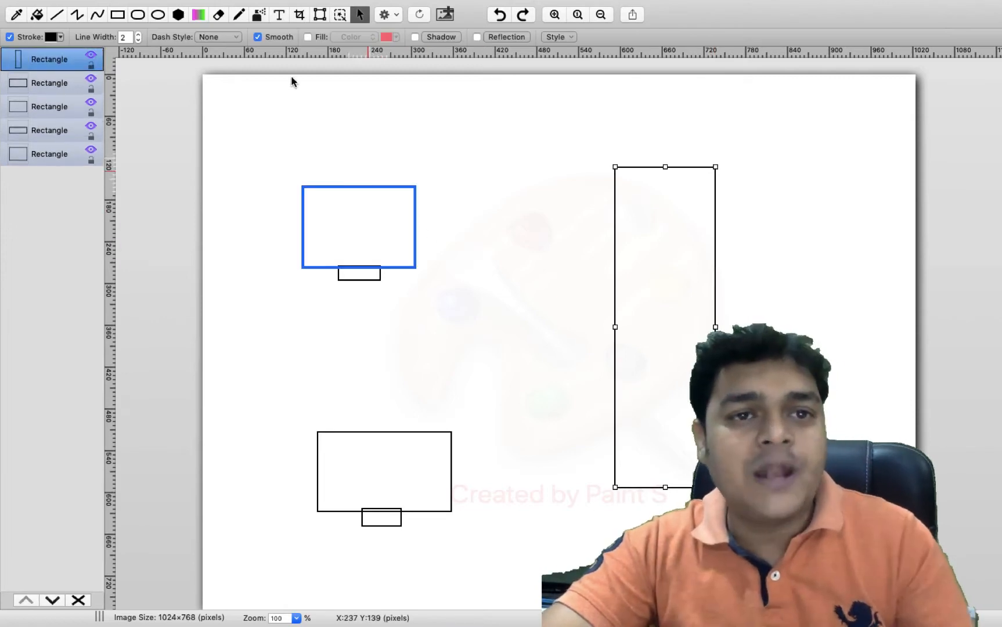
Draw pencil arrows from the upper and lower server boxes into the tall box
click(239, 15)
mouse_move(416, 217)
mouse_down()
mouse_move(532, 243)
mouse_move(600, 268)
mouse_move(602, 280)
mouse_up()
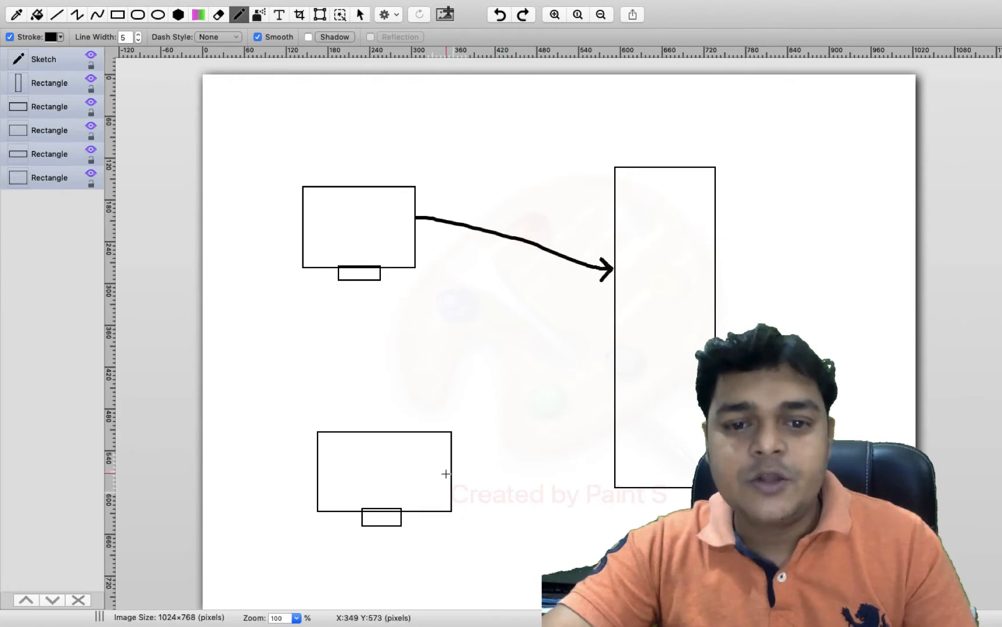
mouse_move(450, 472)
mouse_down()
mouse_move(619, 388)
mouse_move(620, 400)
mouse_up()
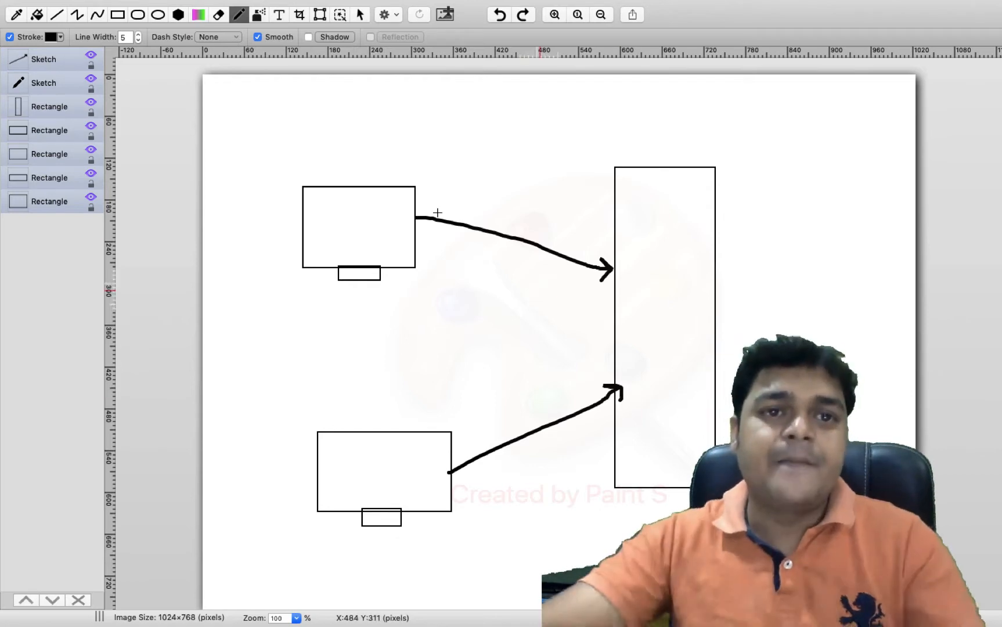
Label the tall box with red text 'application gataeway' above it, widened onto one line
click(280, 14)
drag(600, 105, 811, 150)
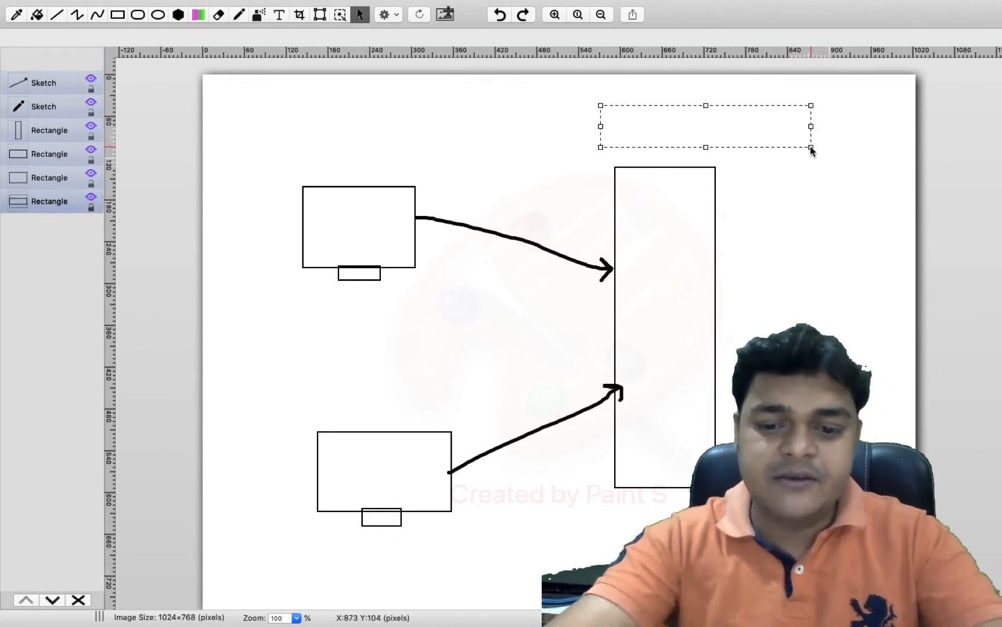
text(plication)
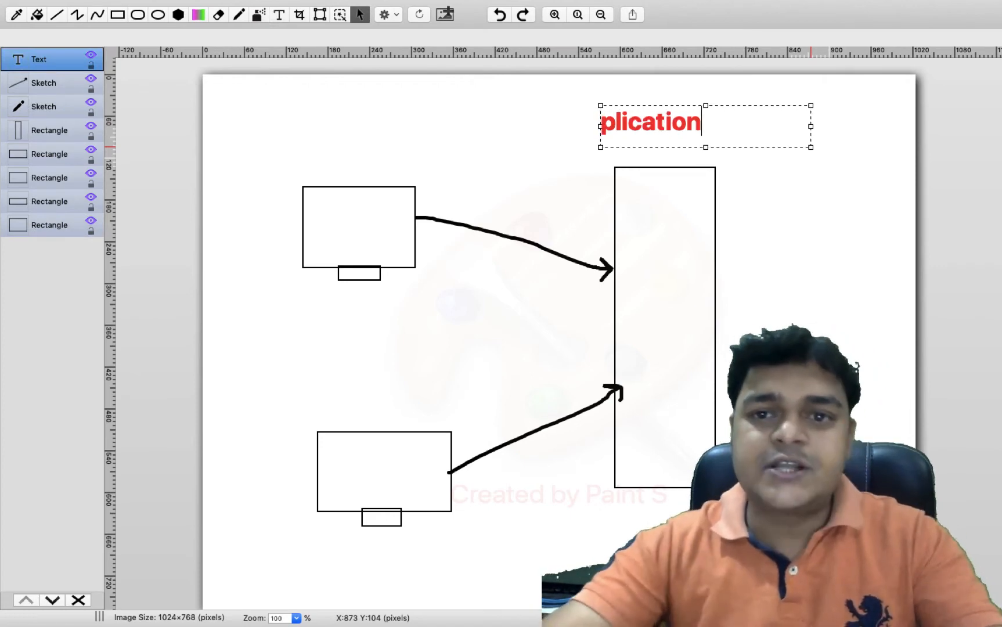
key(Left)
key(Left)
key(Left)
key(Left)
key(Left)
key(Left)
key(Left)
key(Left)
key(Left)
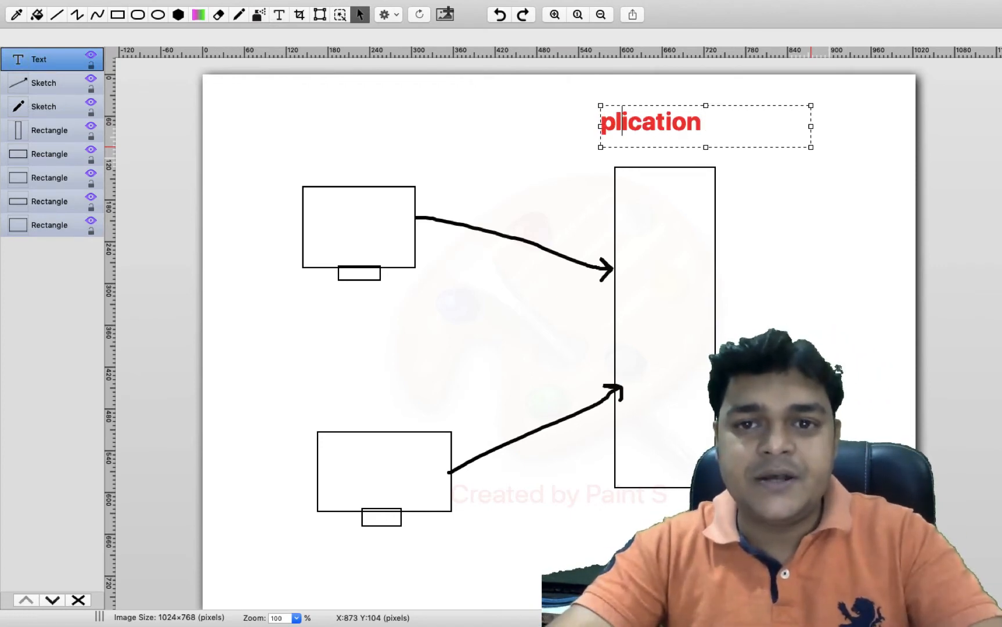
text(ap)
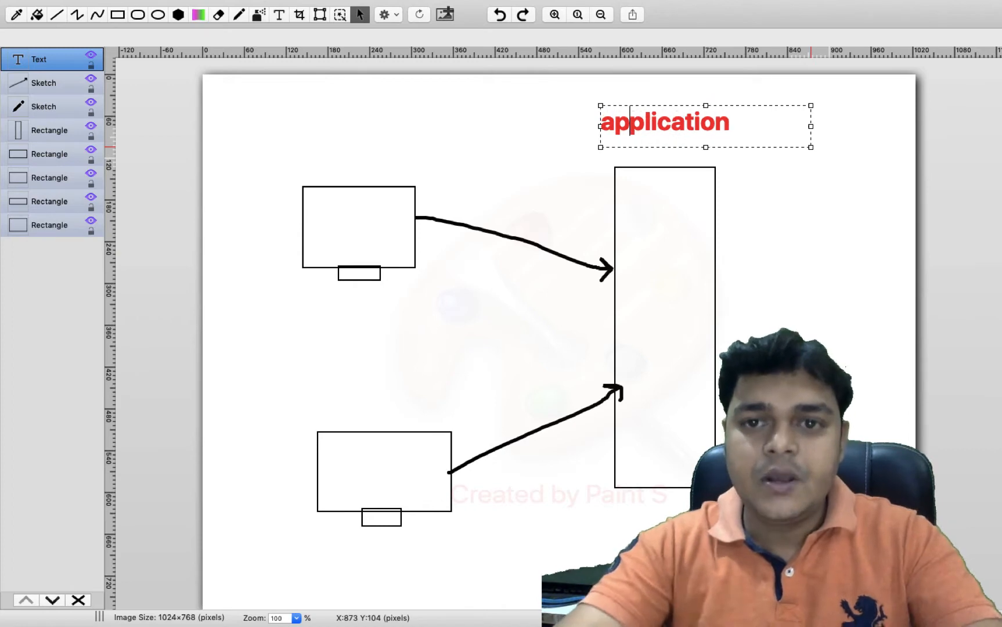
click(785, 126)
text(gateways)
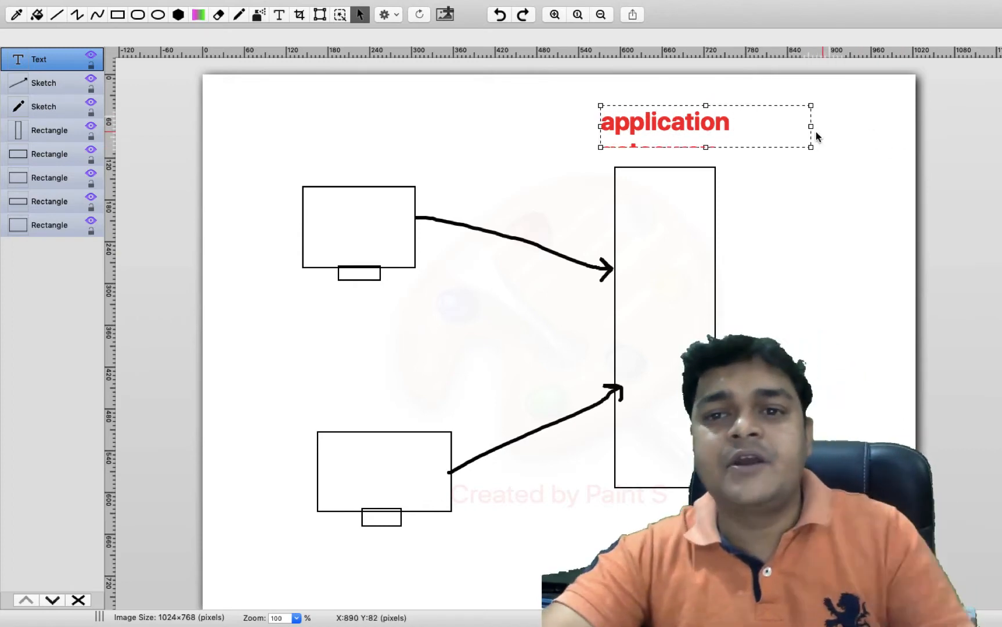
drag(811, 145, 864, 207)
click(851, 257)
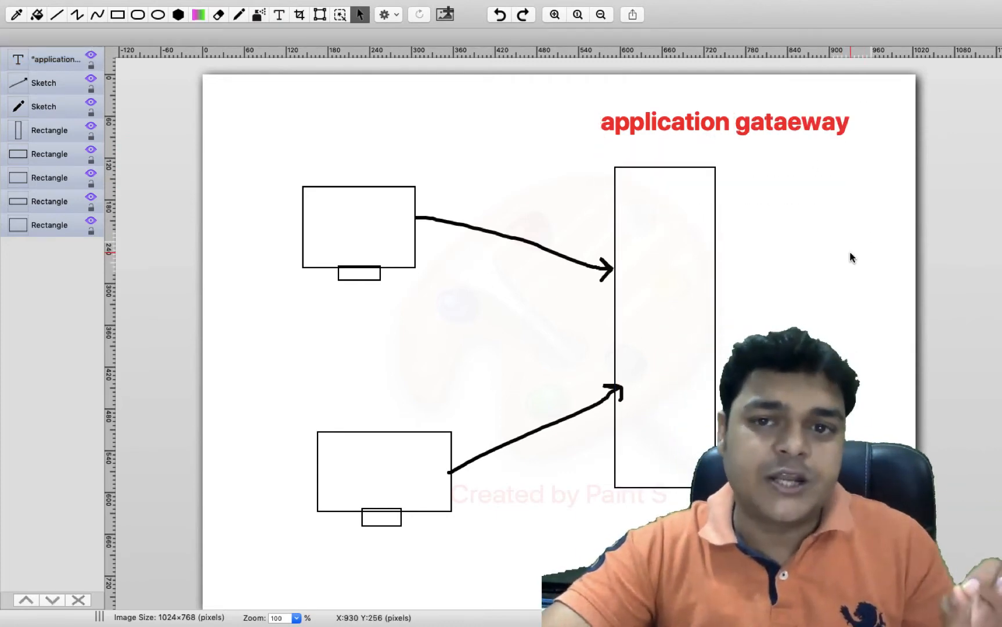
Pencil an arrow out of the tall box's right side, handwrite 'web server', then switch to the desktop
click(240, 14)
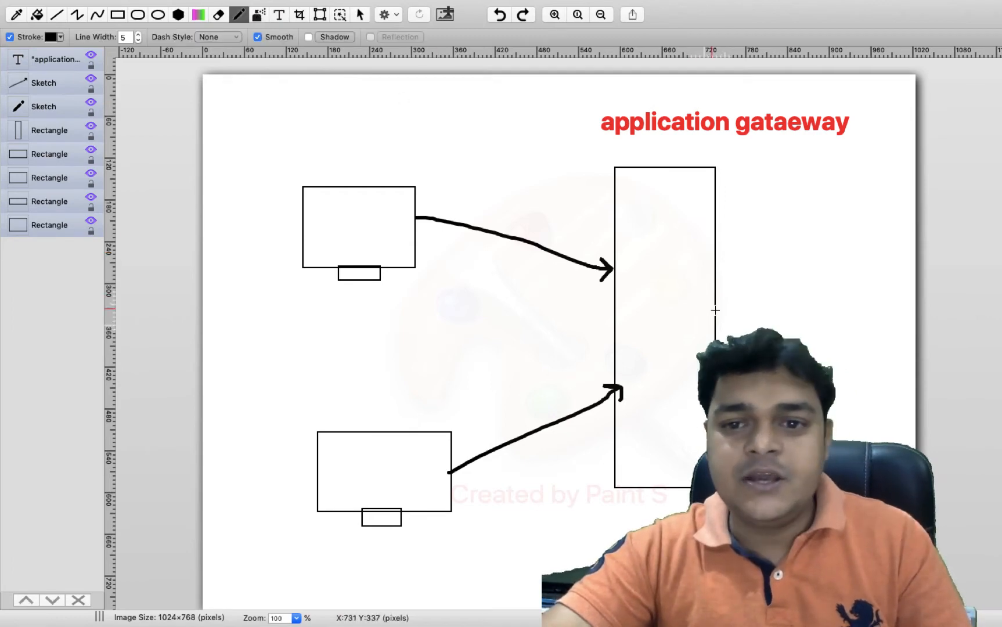
drag(736, 310, 764, 316)
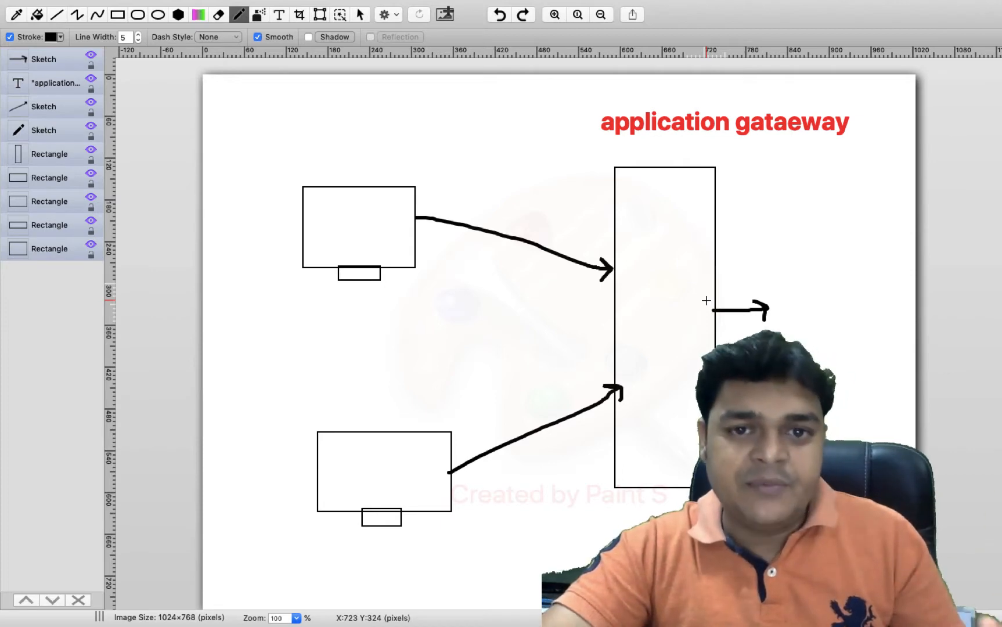
mouse_move(332, 331)
mouse_down()
mouse_move(372, 318)
mouse_move(378, 334)
mouse_move(391, 324)
mouse_move(388, 335)
mouse_move(413, 332)
mouse_move(441, 311)
mouse_move(450, 318)
mouse_move(450, 297)
mouse_move(485, 300)
mouse_move(505, 259)
mouse_up()
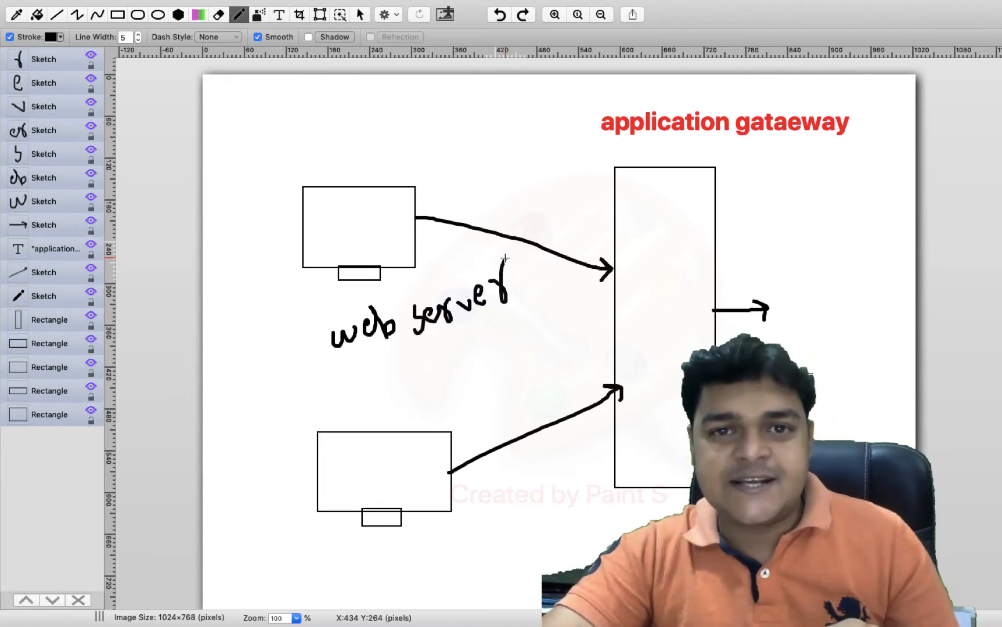
drag(483, 333, 400, 373)
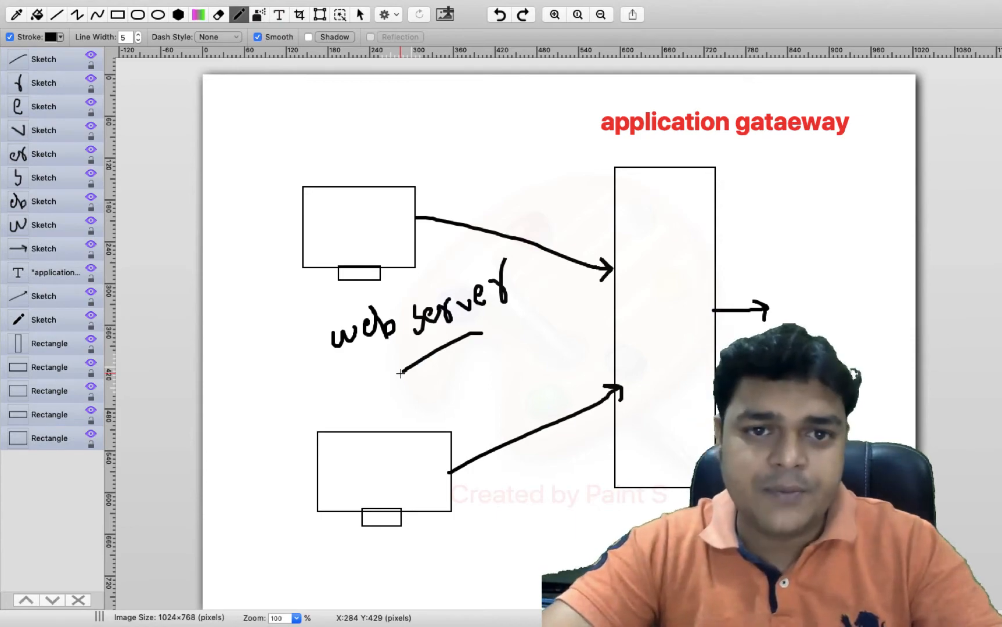
key(ctrl+Left)
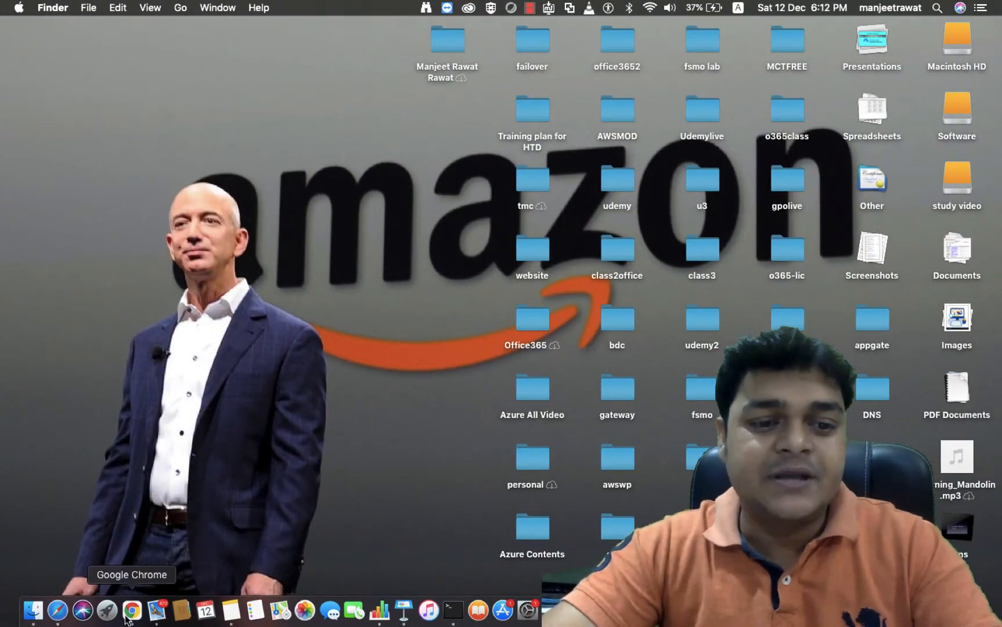
Open Chrome to portal.azure.com, sign in with the account and make the window full screen
click(127, 617)
text(po)
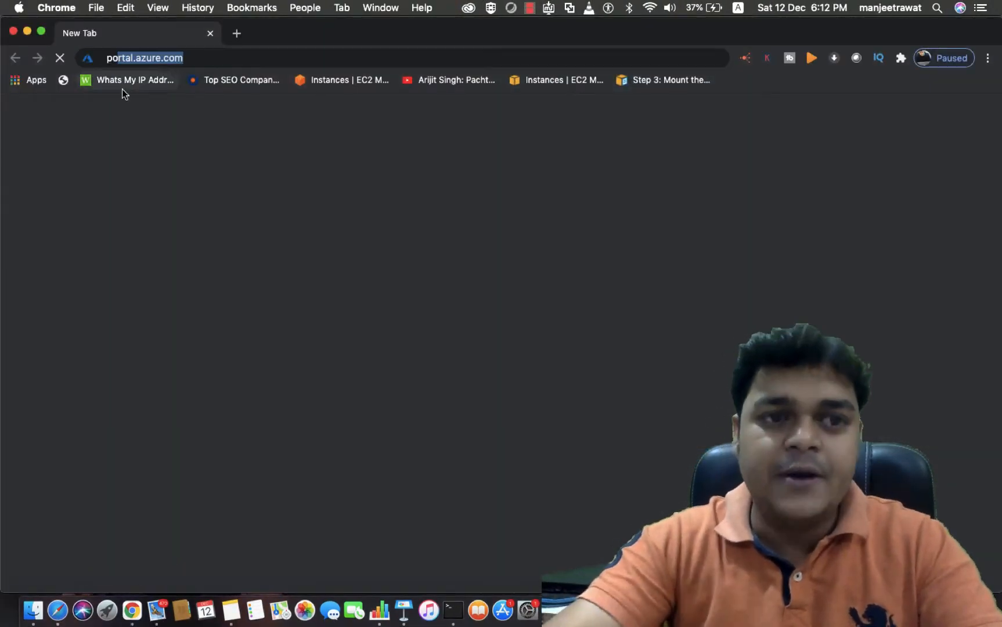
key(Return)
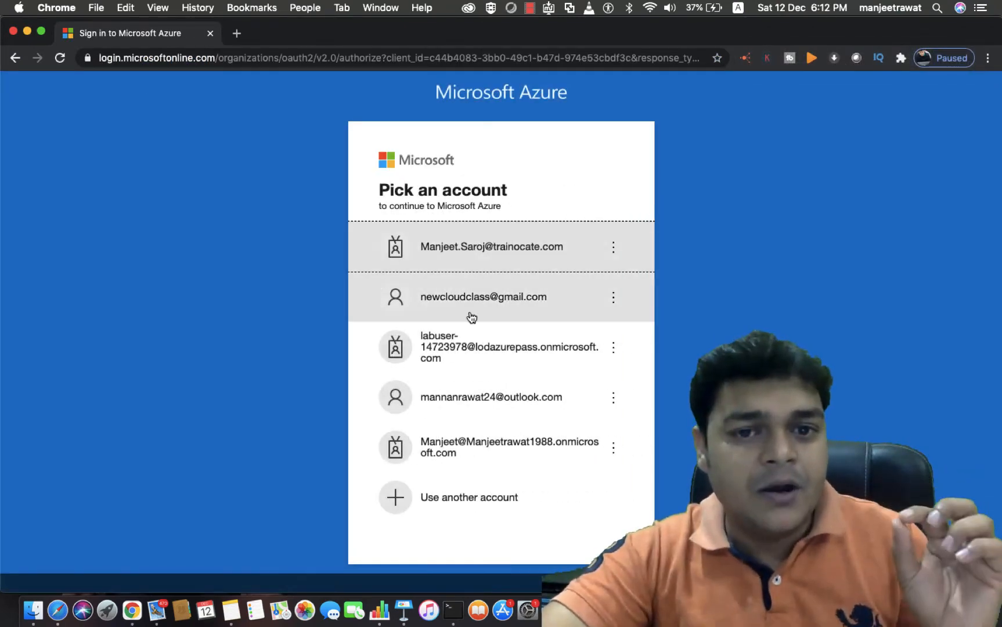
click(460, 314)
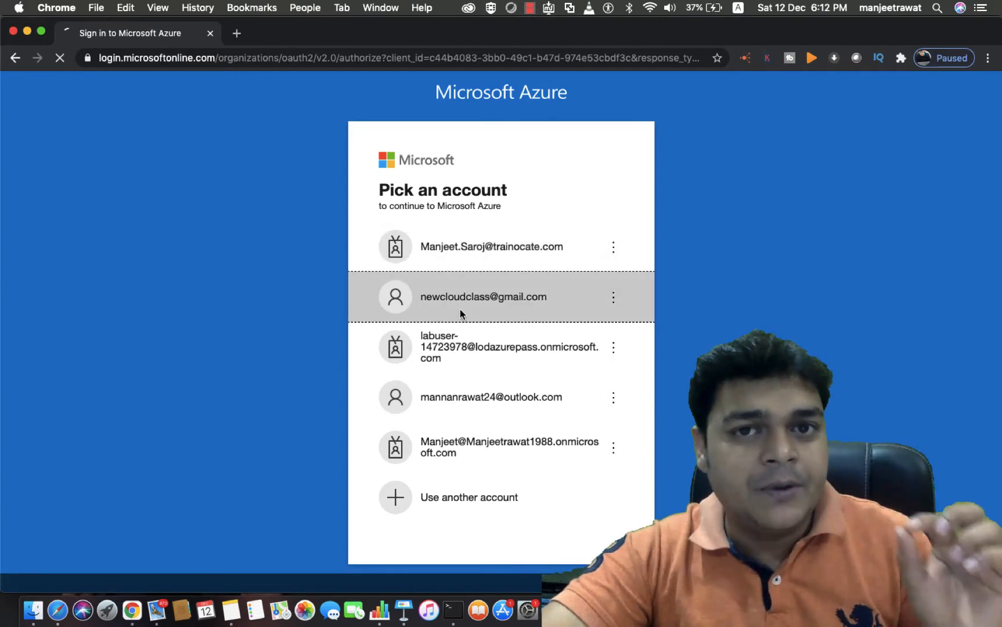
click(41, 32)
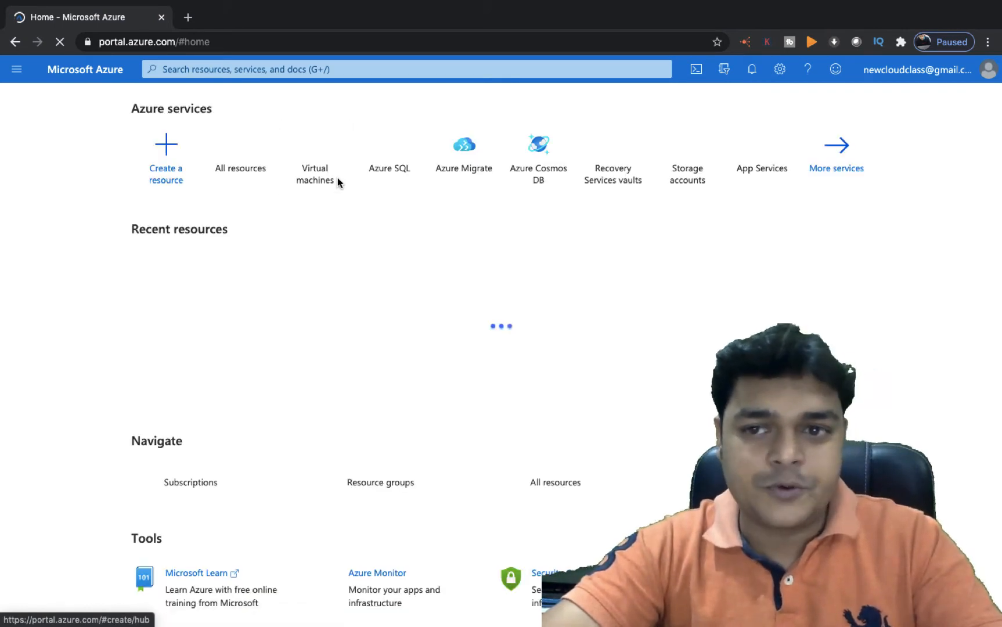
Go through All services > Networking > Virtual networks and start Create virtual network
click(837, 157)
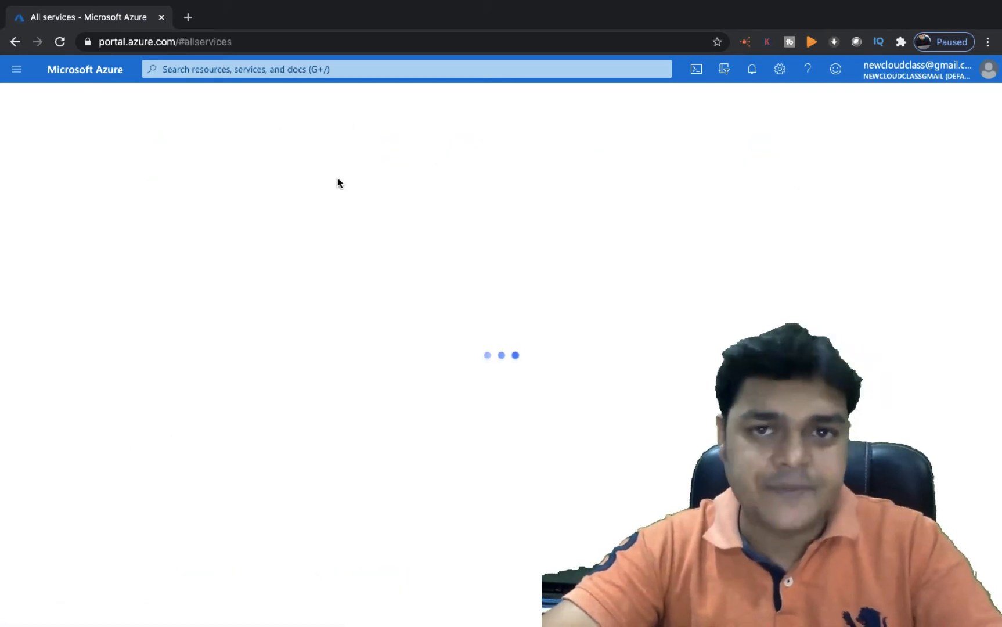
click(218, 218)
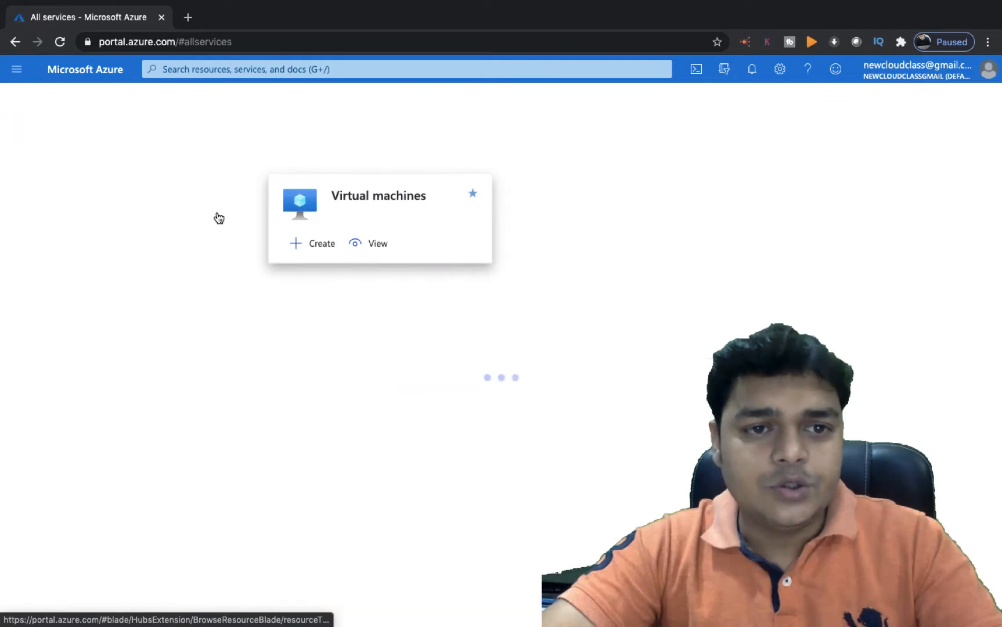
click(85, 70)
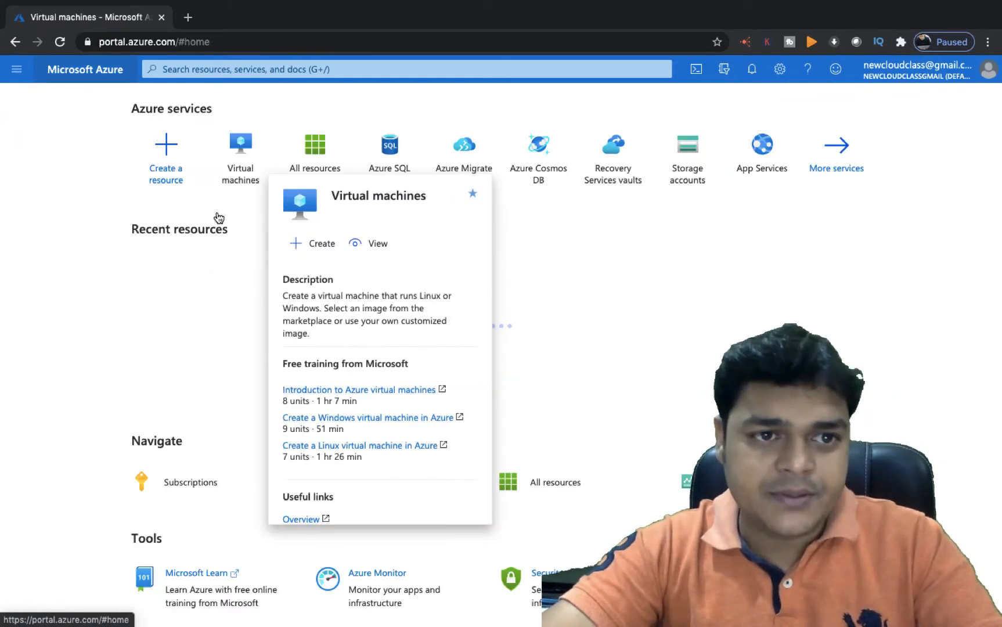
click(836, 160)
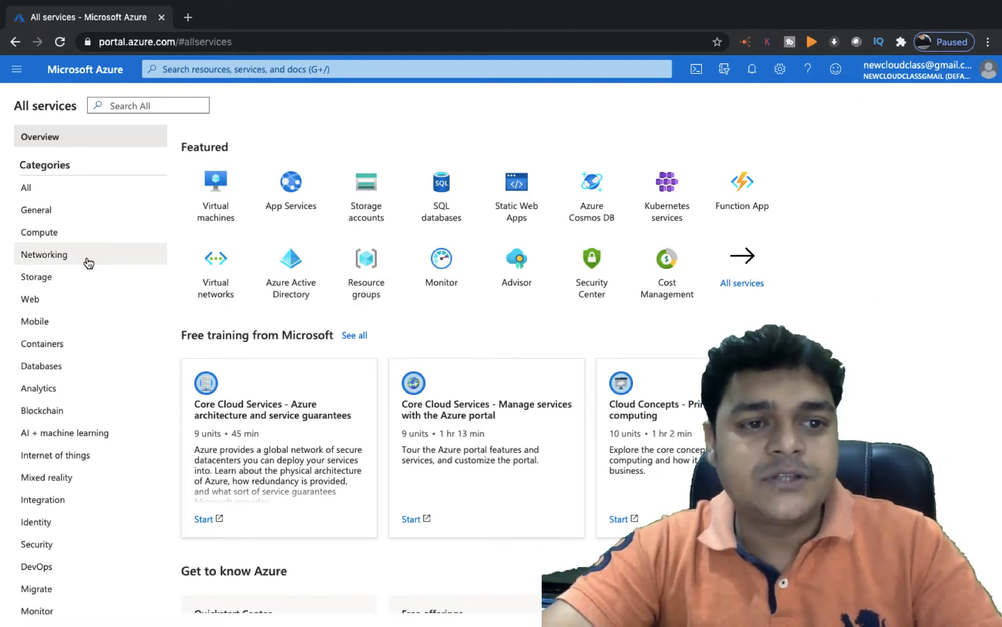
click(66, 257)
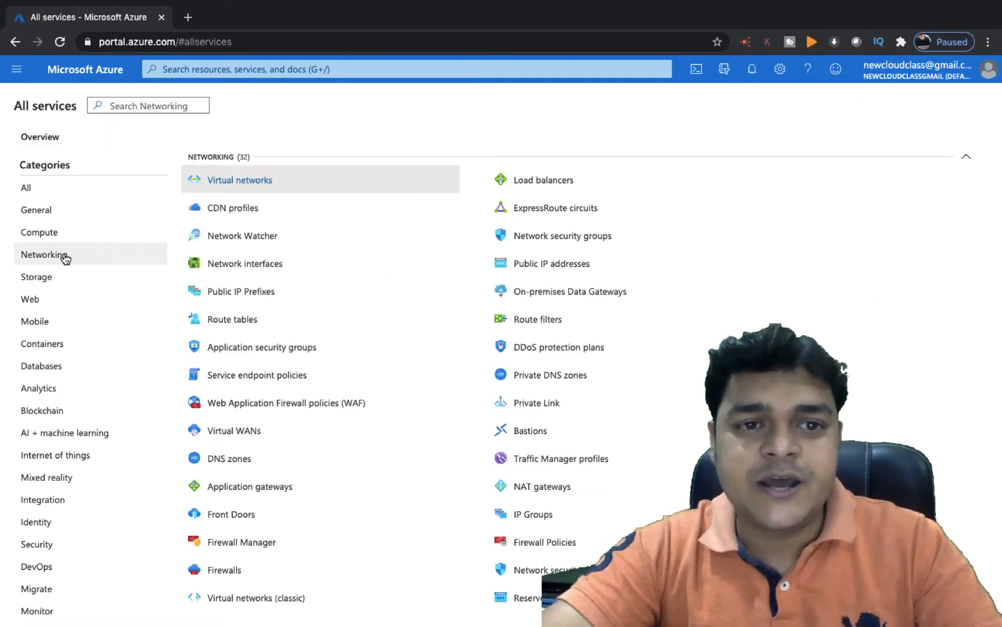
click(241, 180)
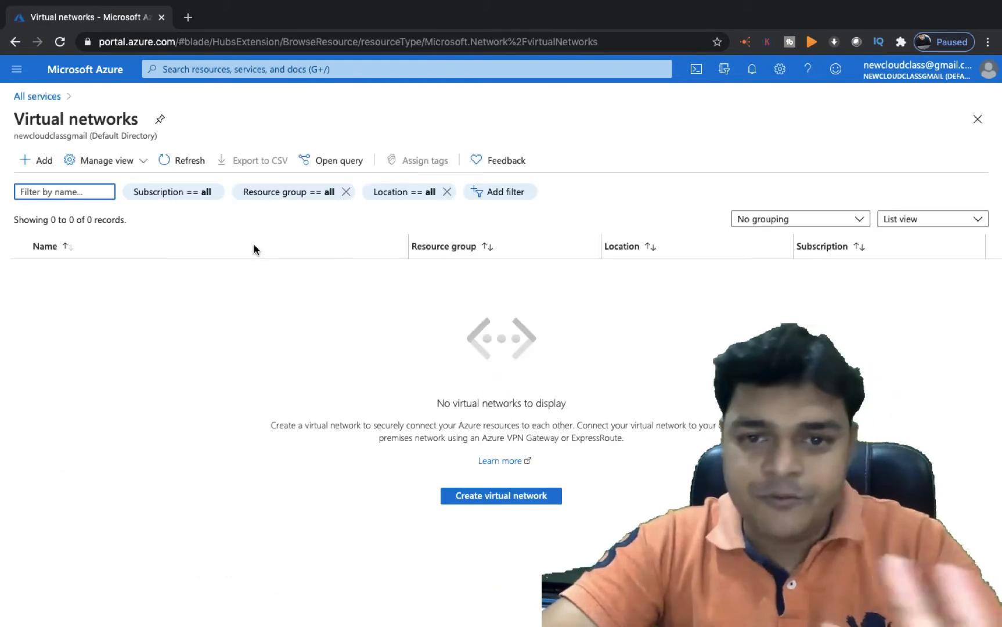
click(495, 496)
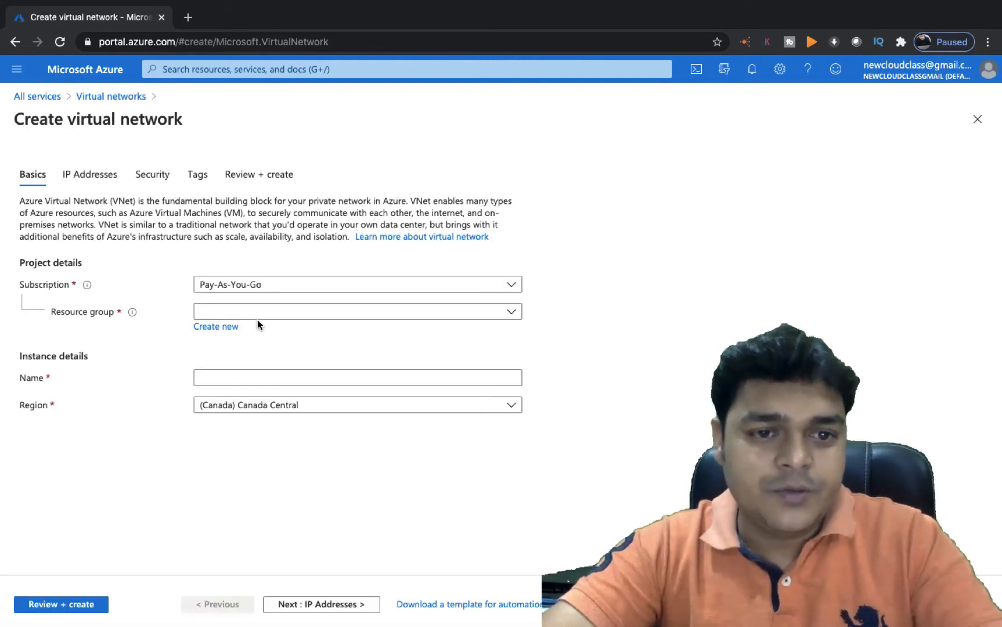
Place the virtual network in resource group MS-Az-303 and name it Training-V-Net
click(306, 315)
click(237, 517)
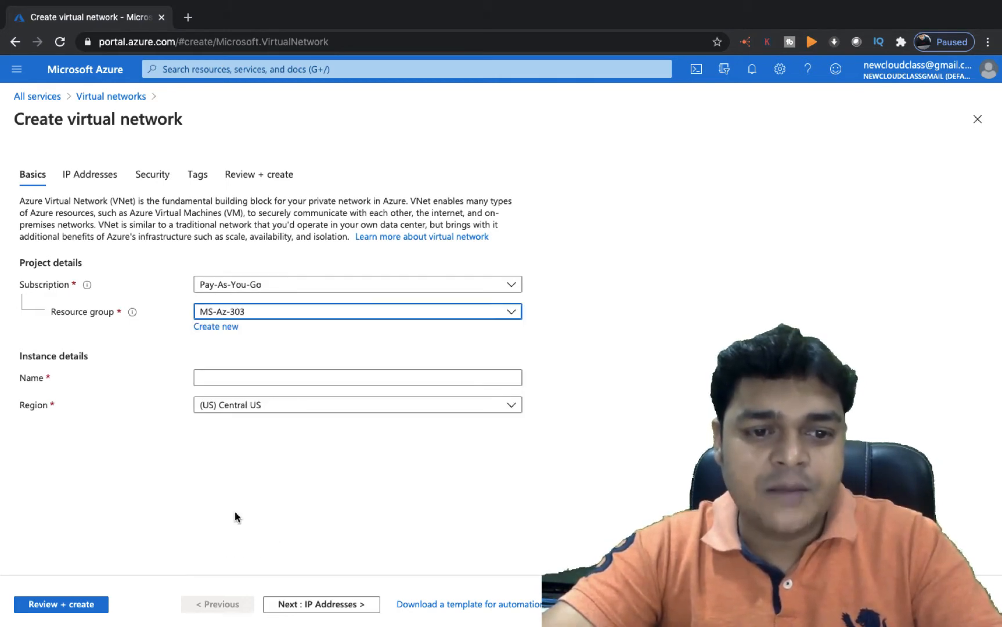
click(237, 378)
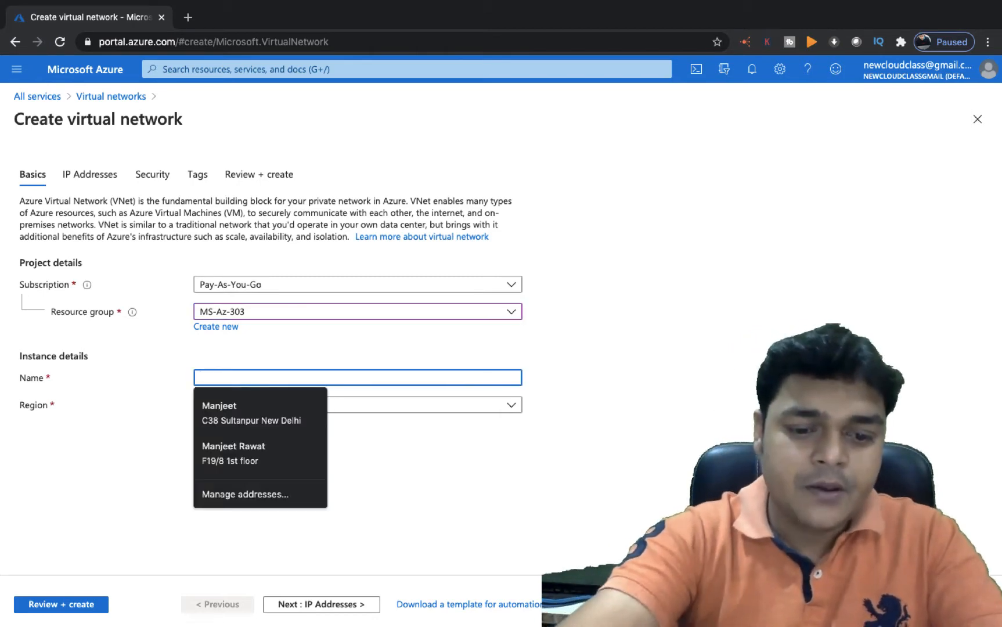
text(Training-V-Net)
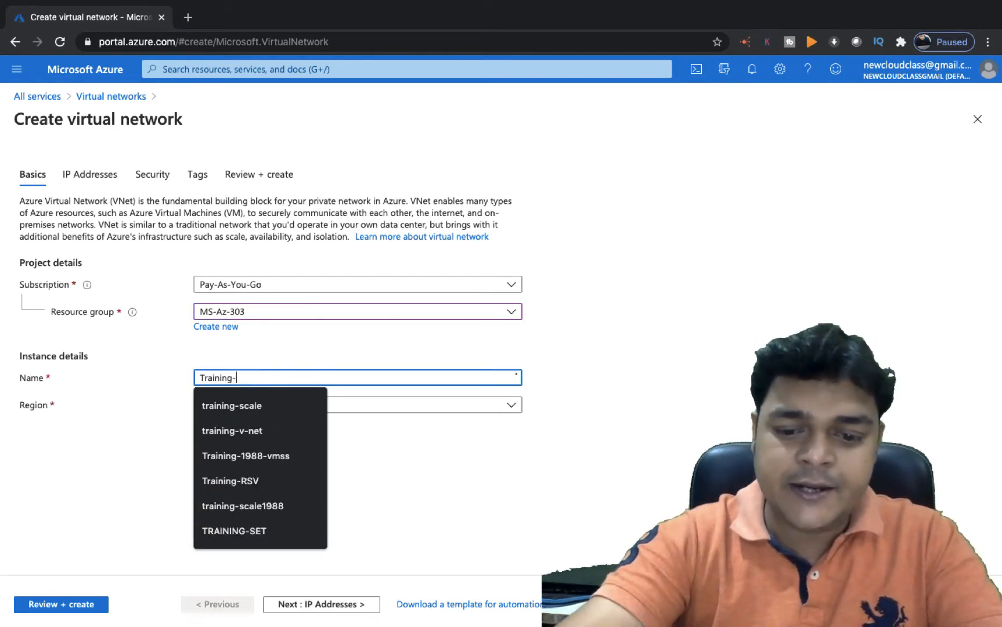
click(329, 450)
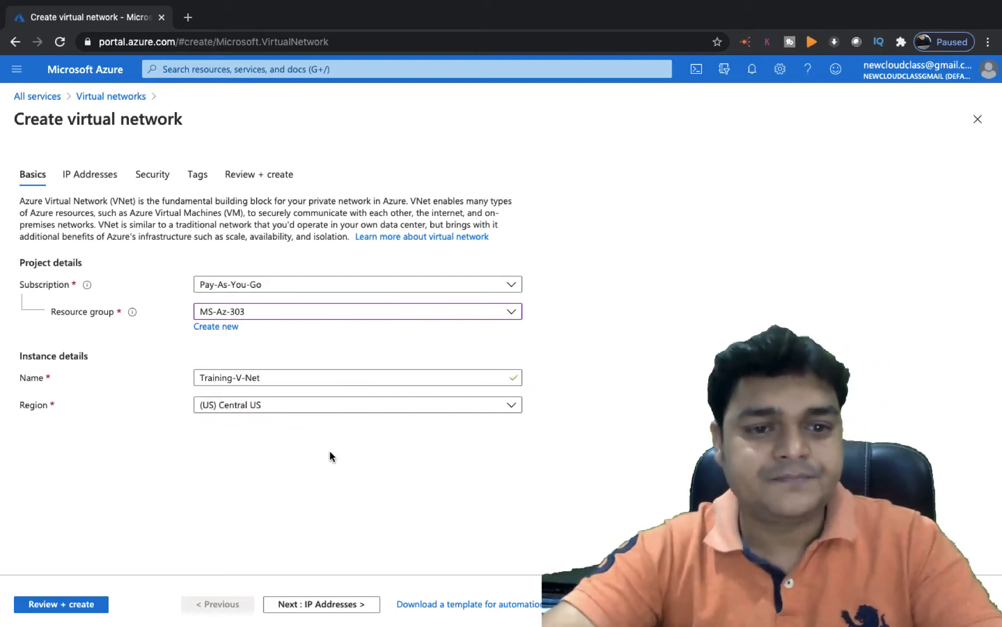
On IP Addresses, replace the 10.0.0.0/16 address space with 192.168.1.0/26
click(324, 604)
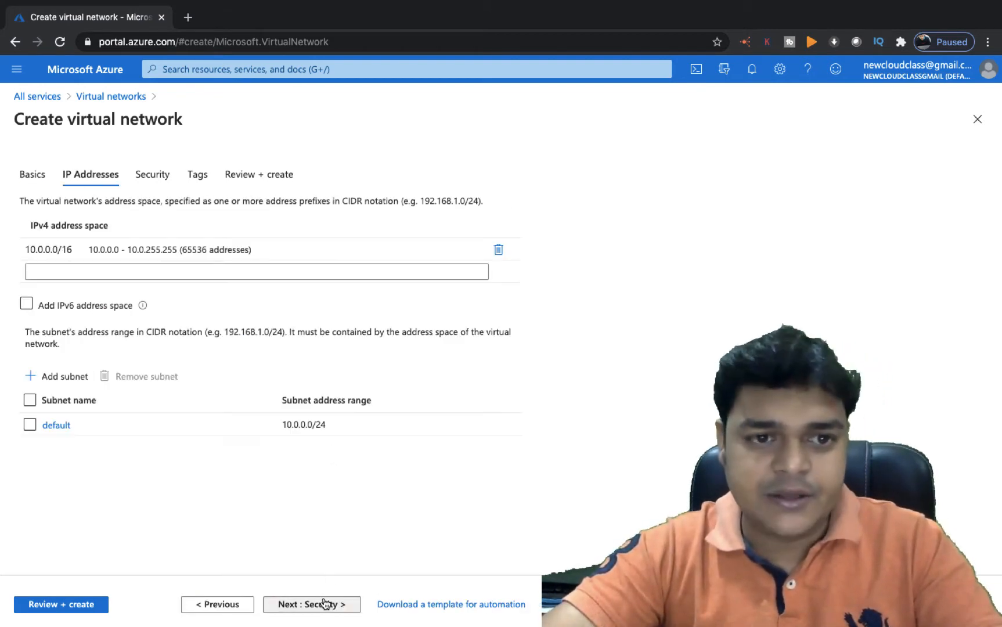
click(466, 246)
key(BackSpace)
key(BackSpace)
key(BackSpace)
key(BackSpace)
key(BackSpace)
key(BackSpace)
key(BackSpace)
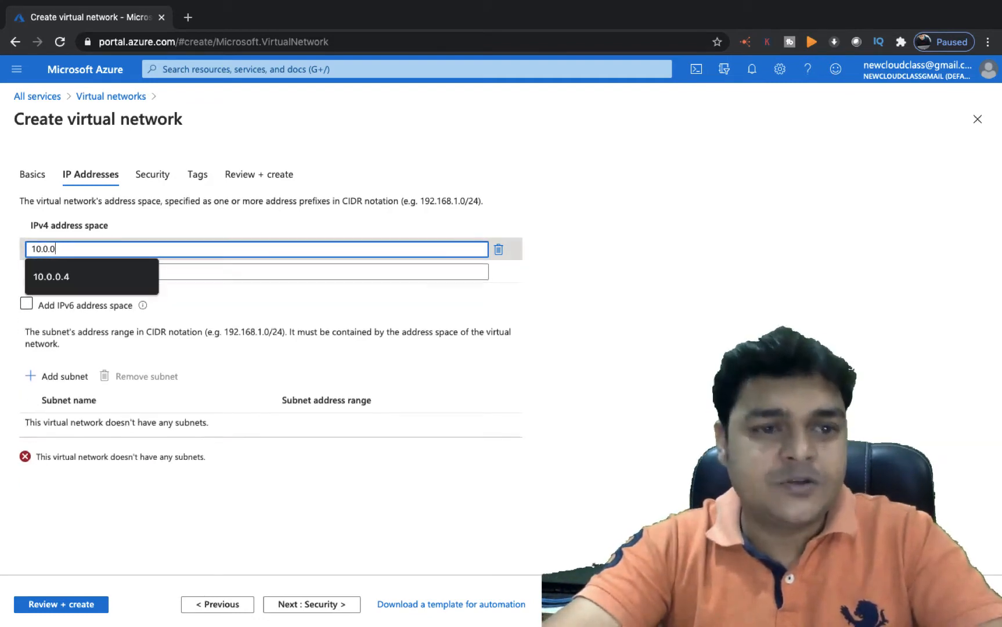
key(BackSpace)
key(BackSpace)
key(BackSpace)
key(BackSpace)
text(19)
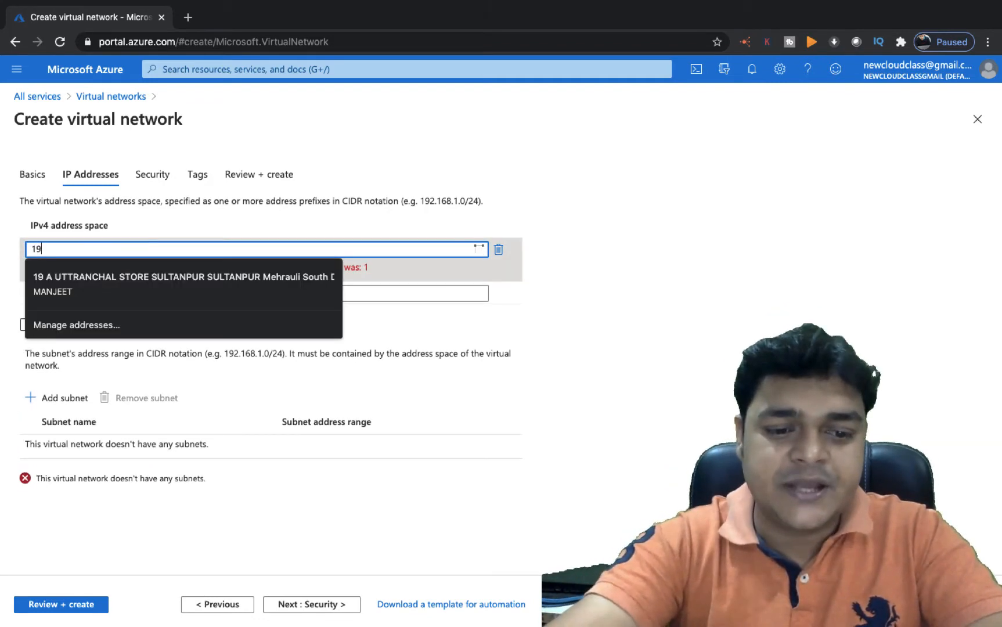
text(2.168.1.0)
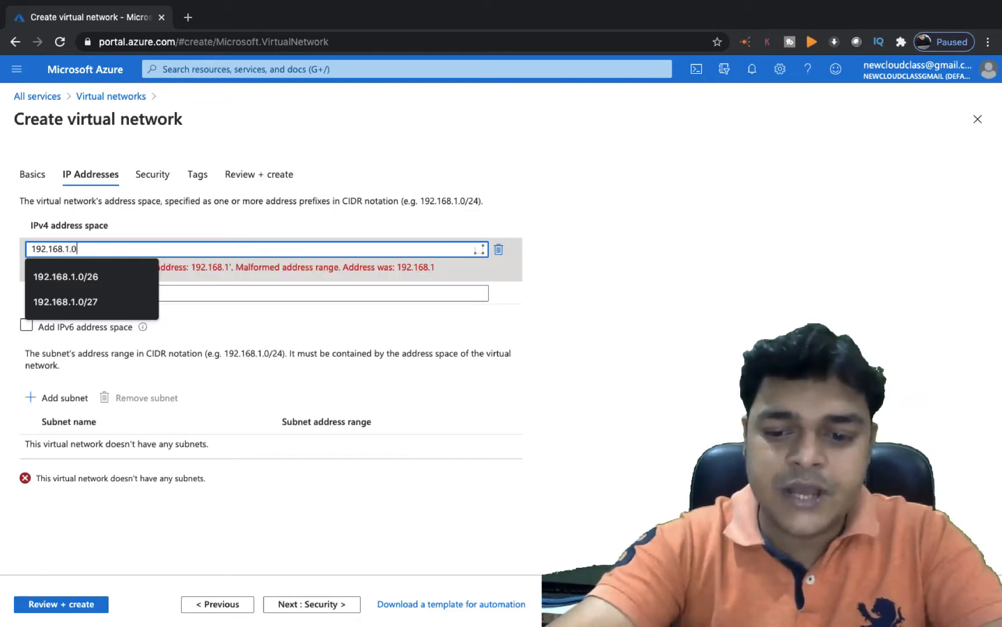
text(/26)
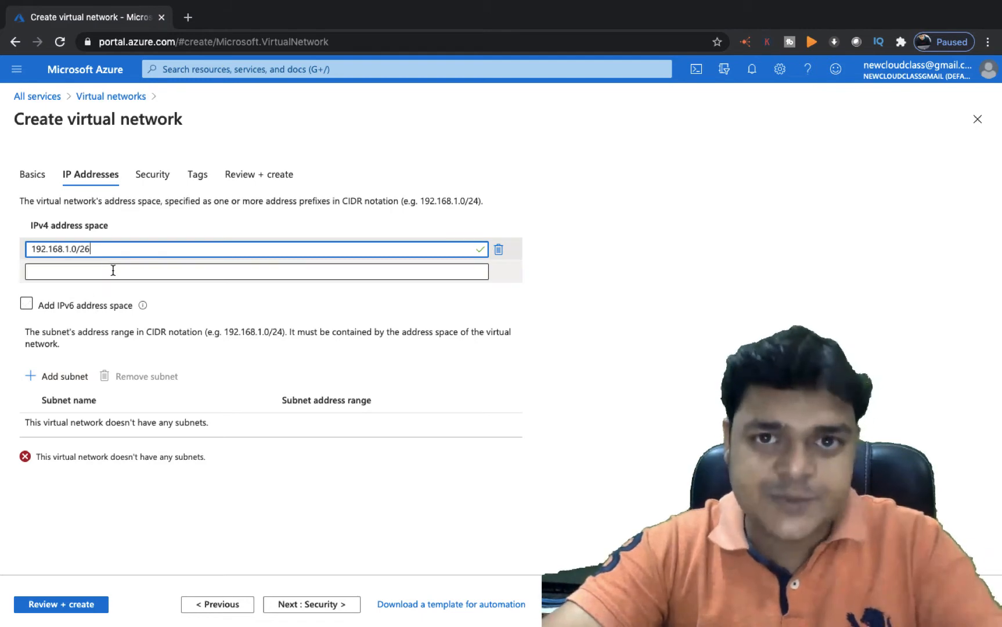
Add subnet Vm-Subnet with address range 192.168.1.0/28 to the network
click(65, 377)
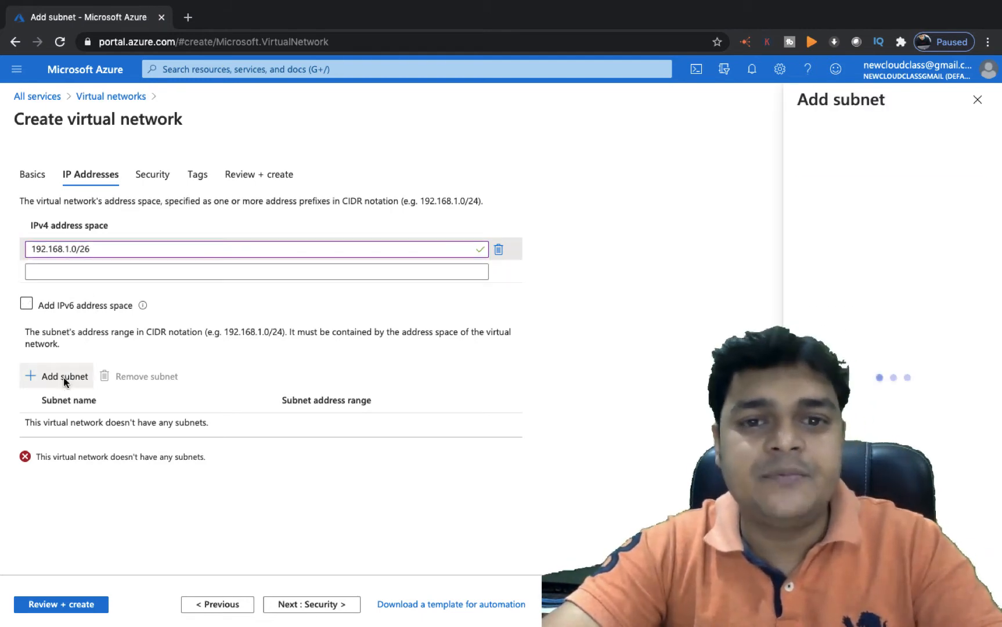
text(Vm)
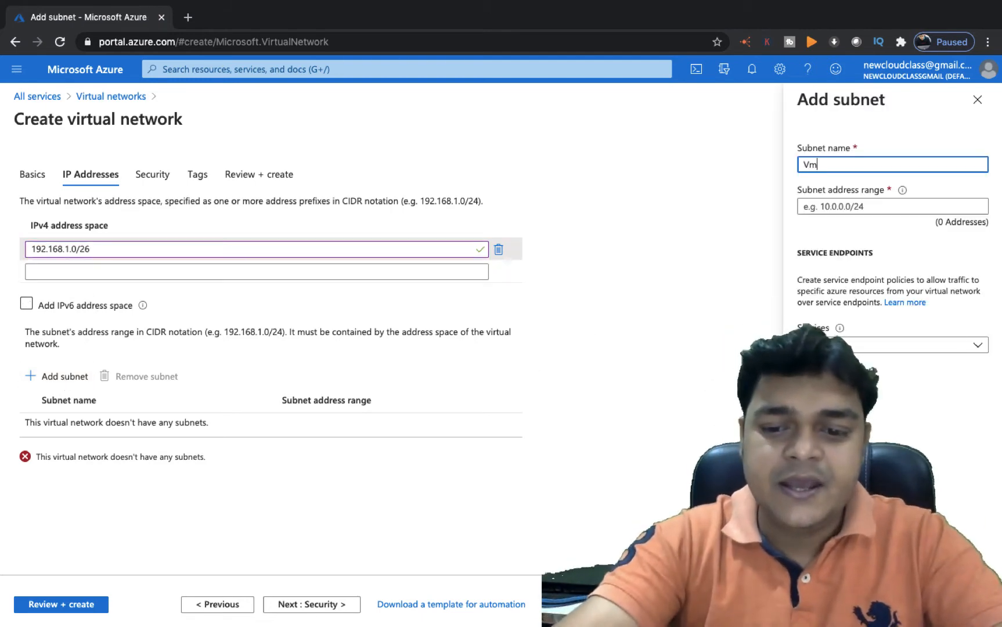
text(-Subnet)
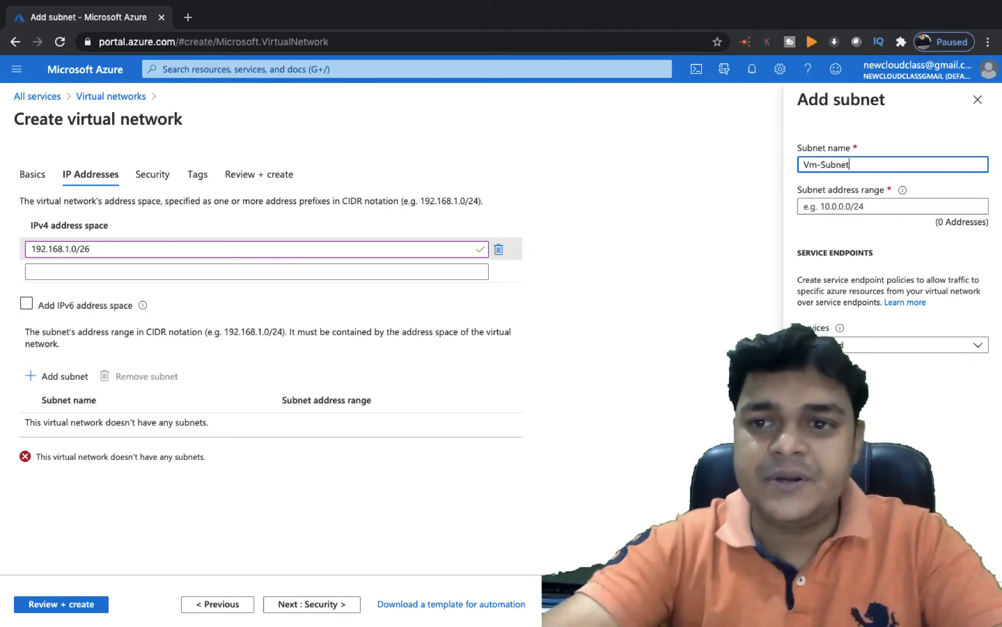
click(859, 212)
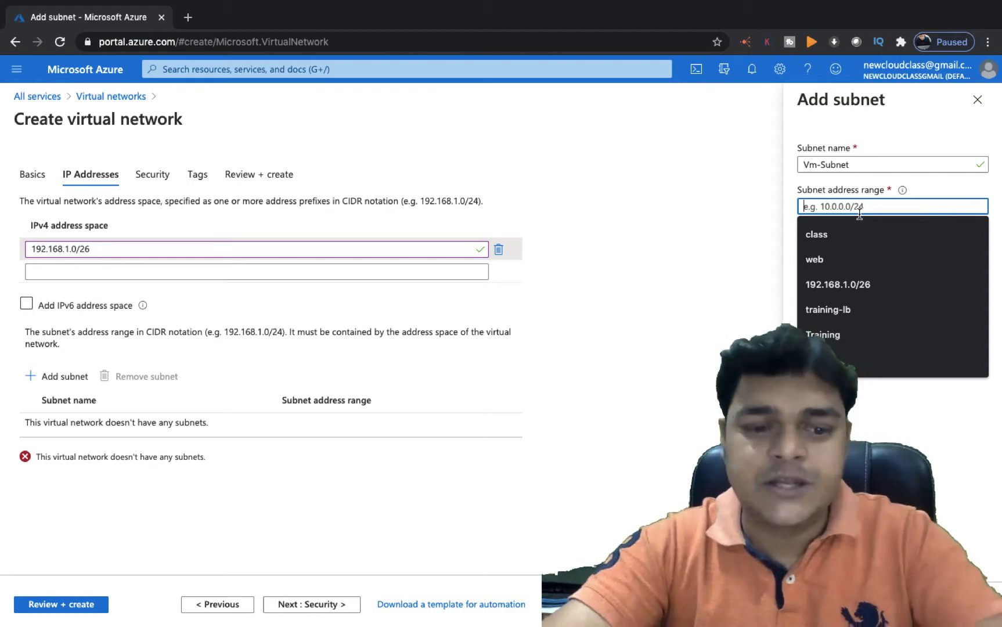
text(192)
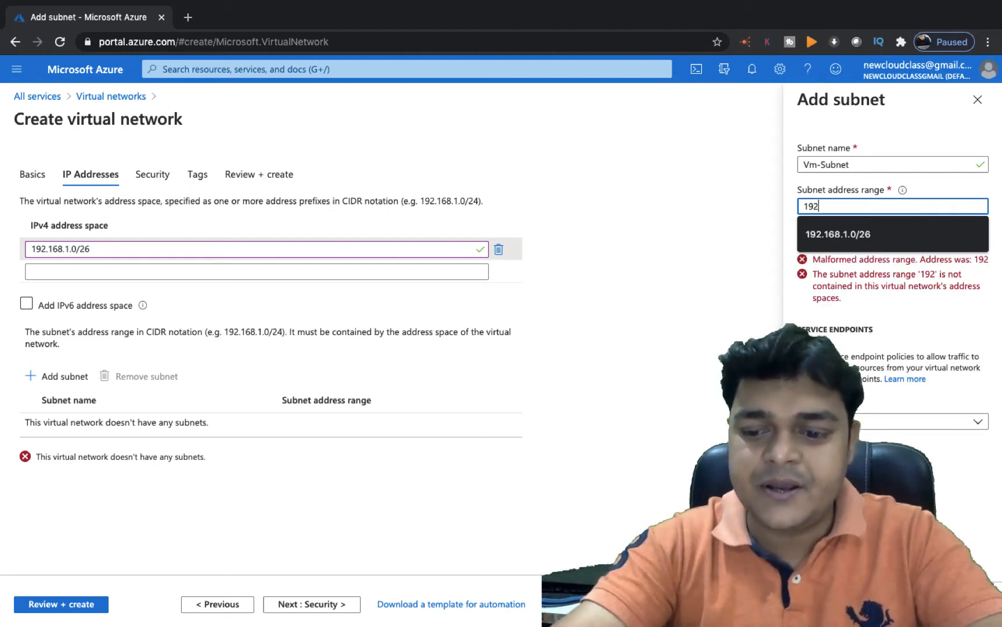
key(Down)
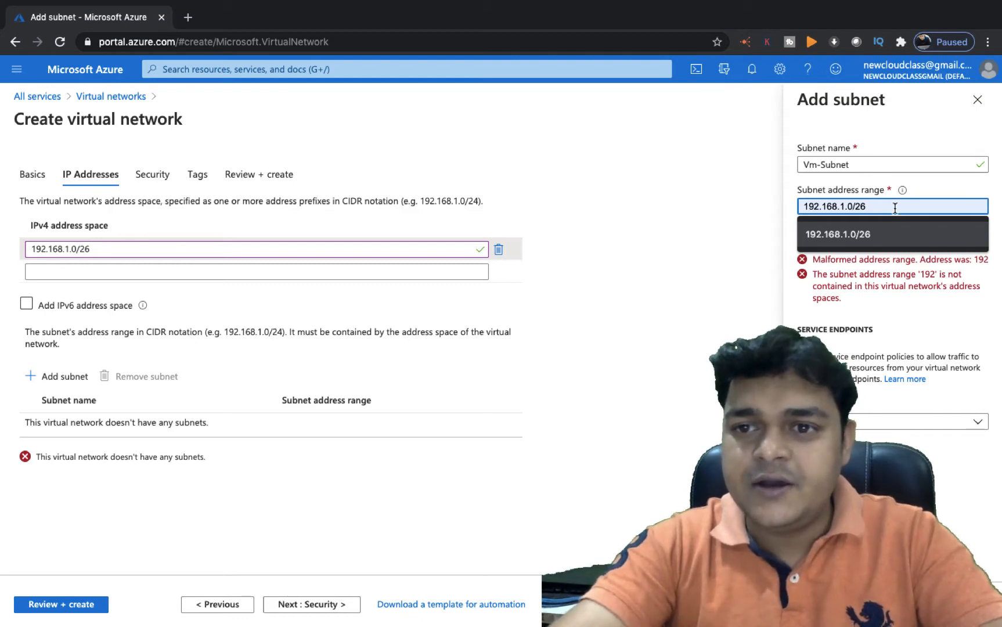
click(859, 235)
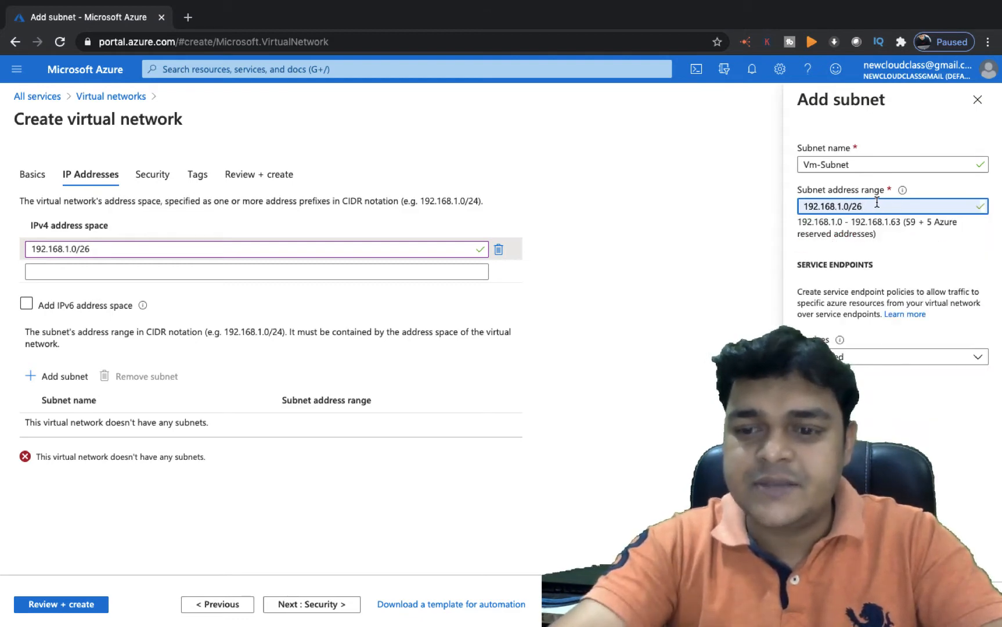
key(BackSpace)
text(8)
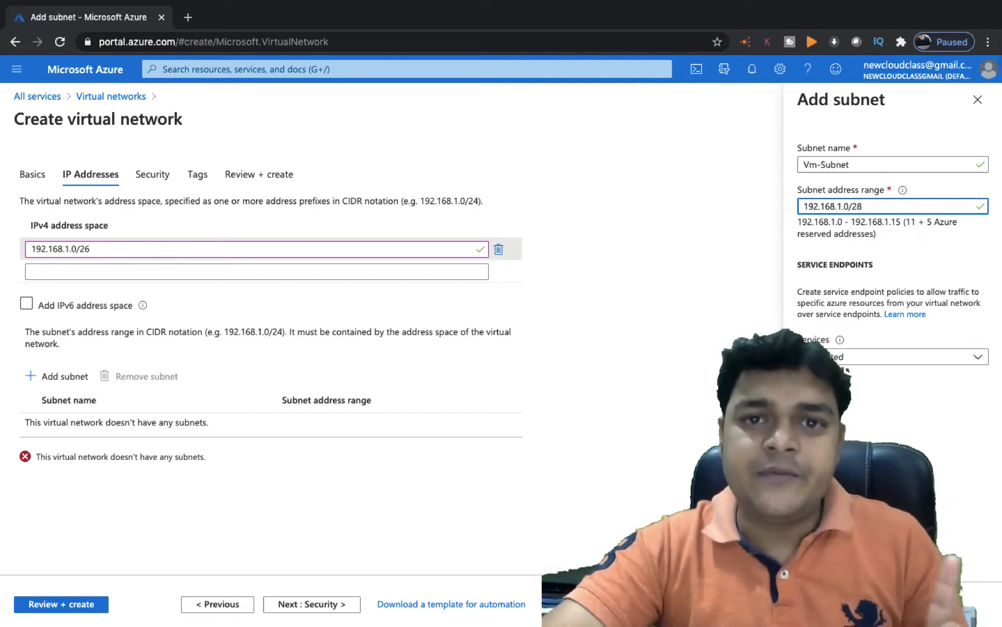
click(971, 41)
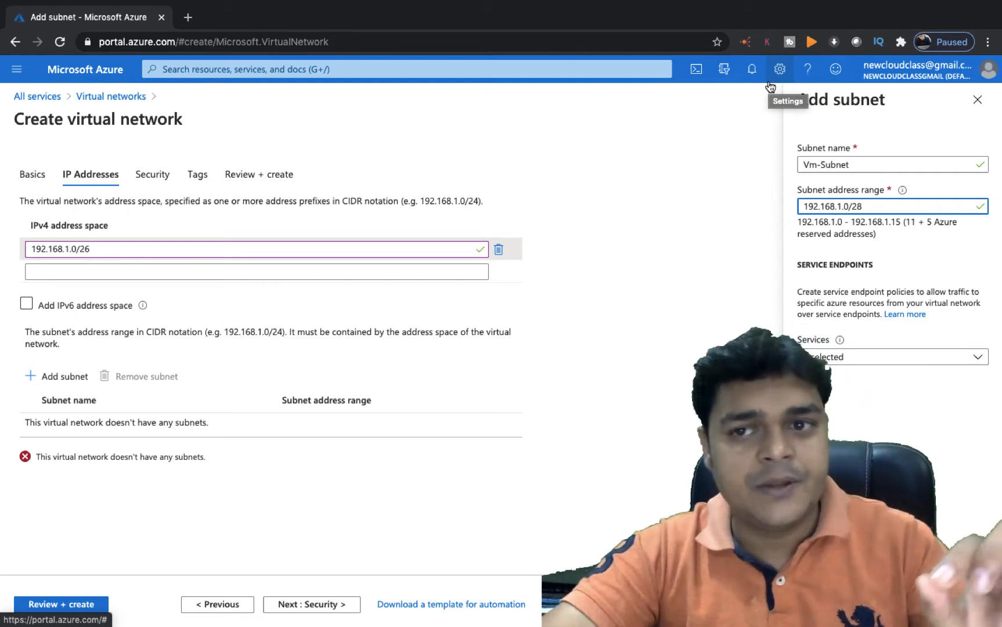
click(820, 604)
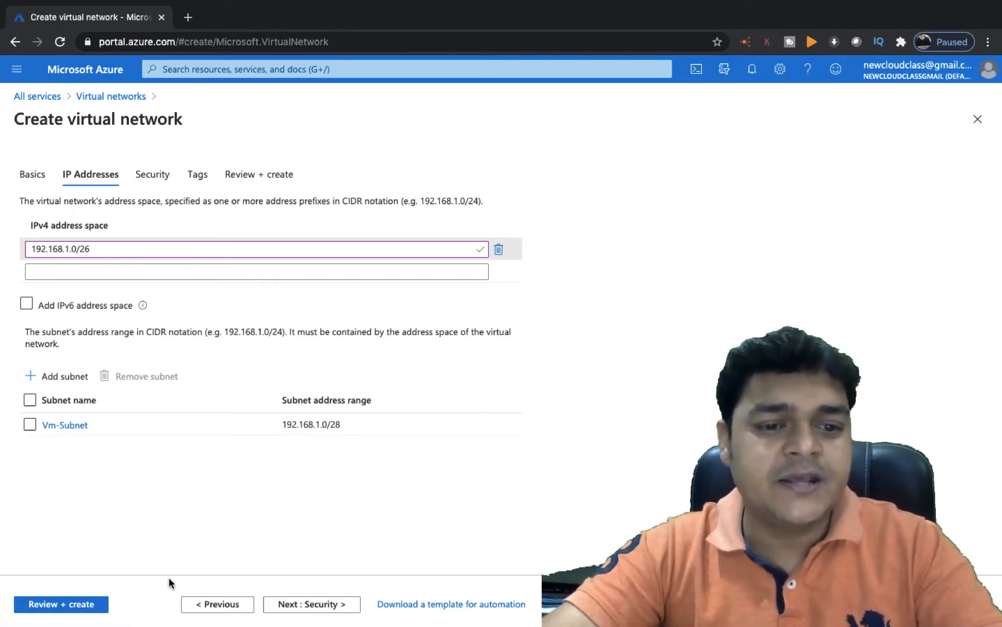
Review and create Training-V-Net, then return to All services after deployment
click(316, 611)
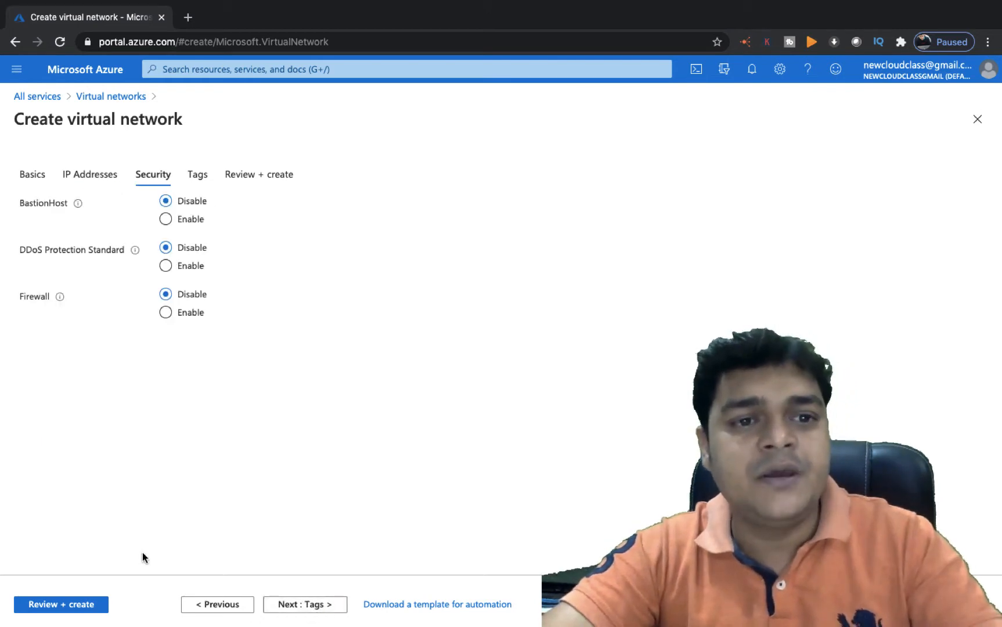
click(73, 604)
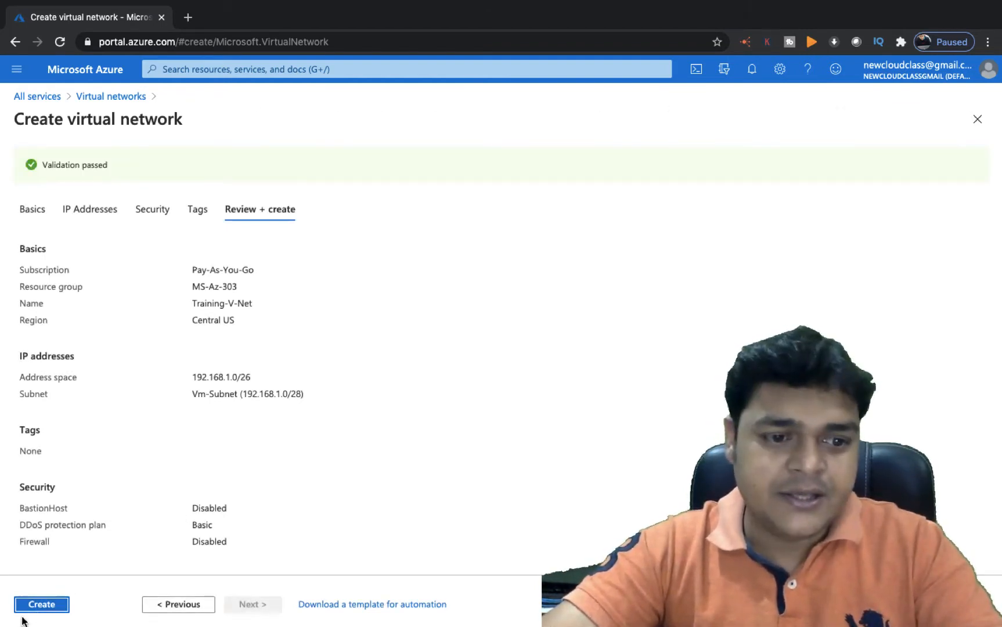
click(40, 606)
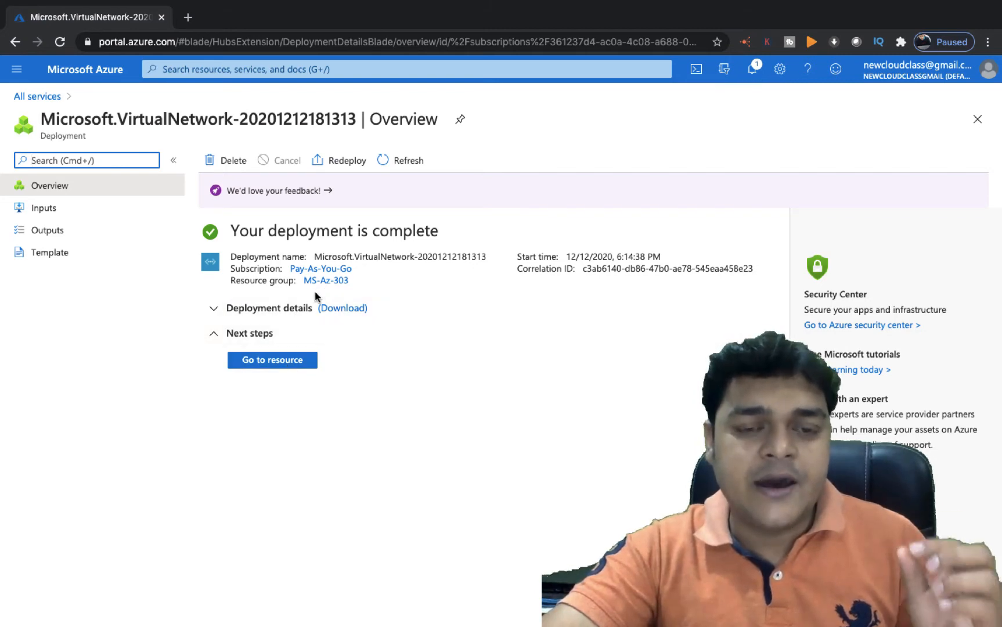
click(34, 96)
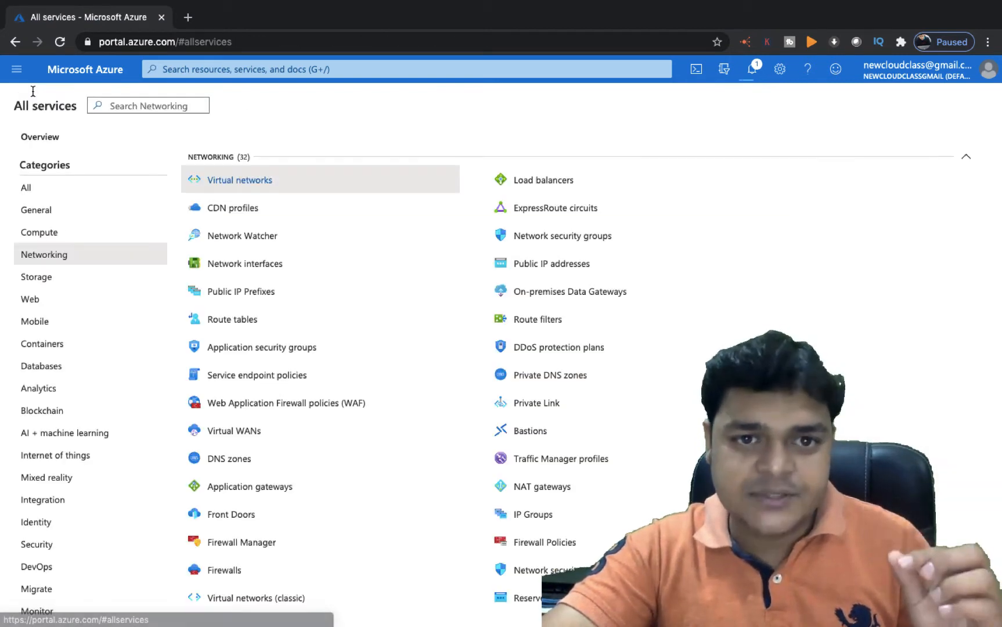
Open Compute > Virtual machines and choose Add > Virtual machine
click(46, 237)
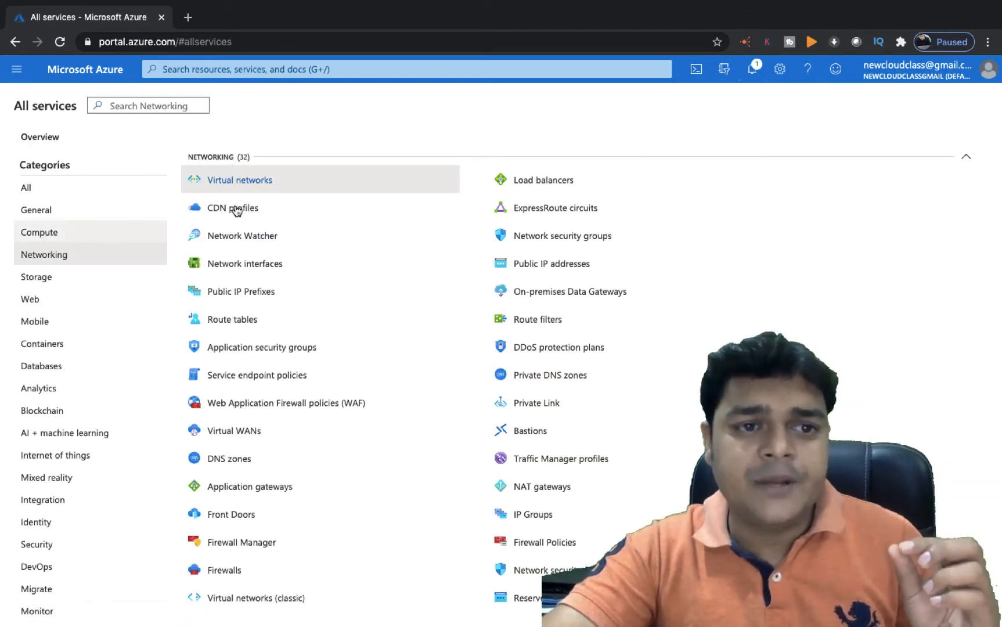
click(240, 180)
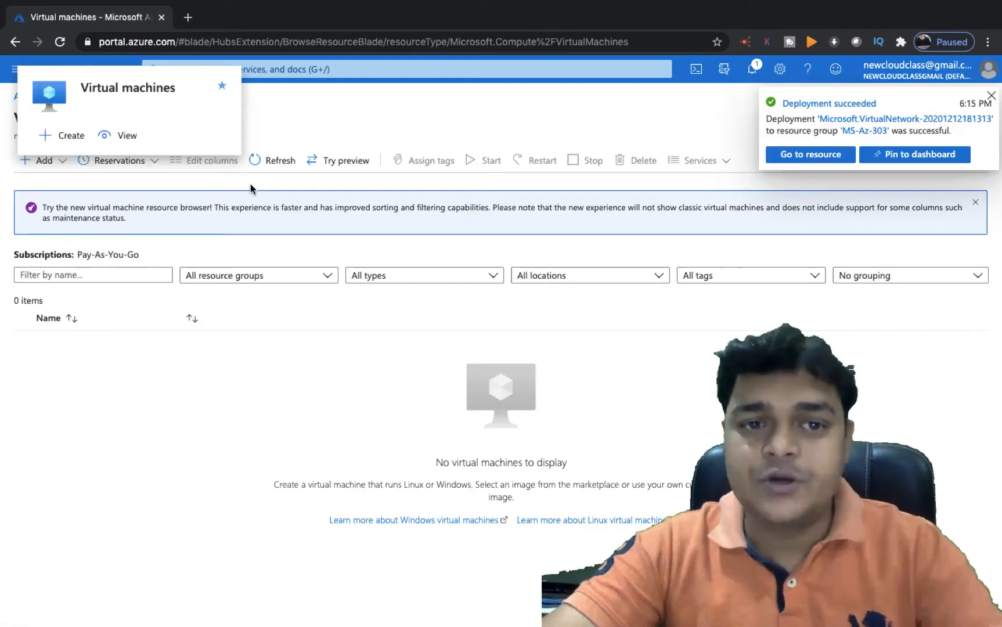
click(992, 95)
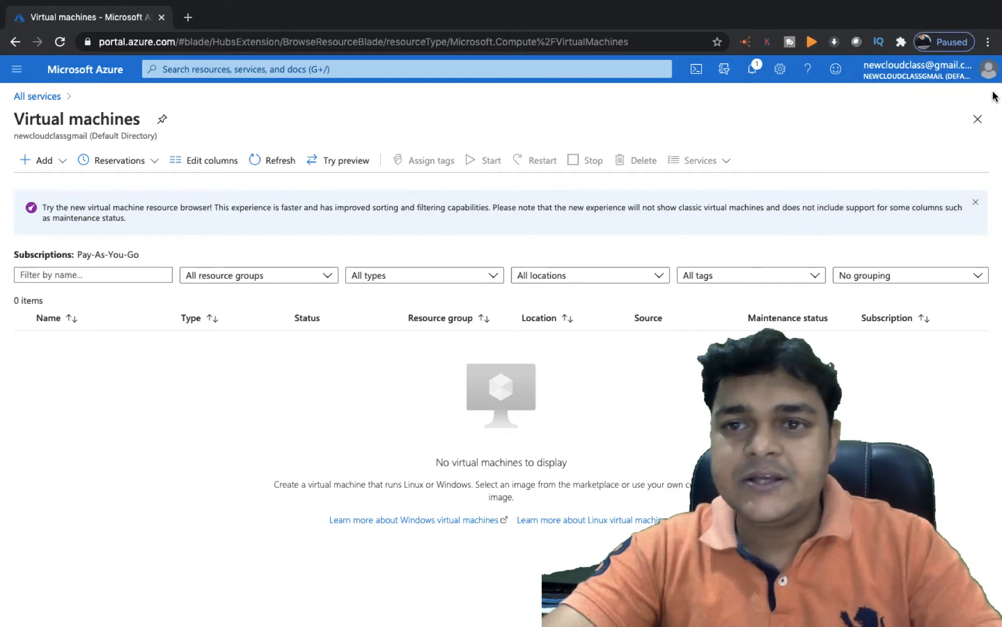
click(45, 160)
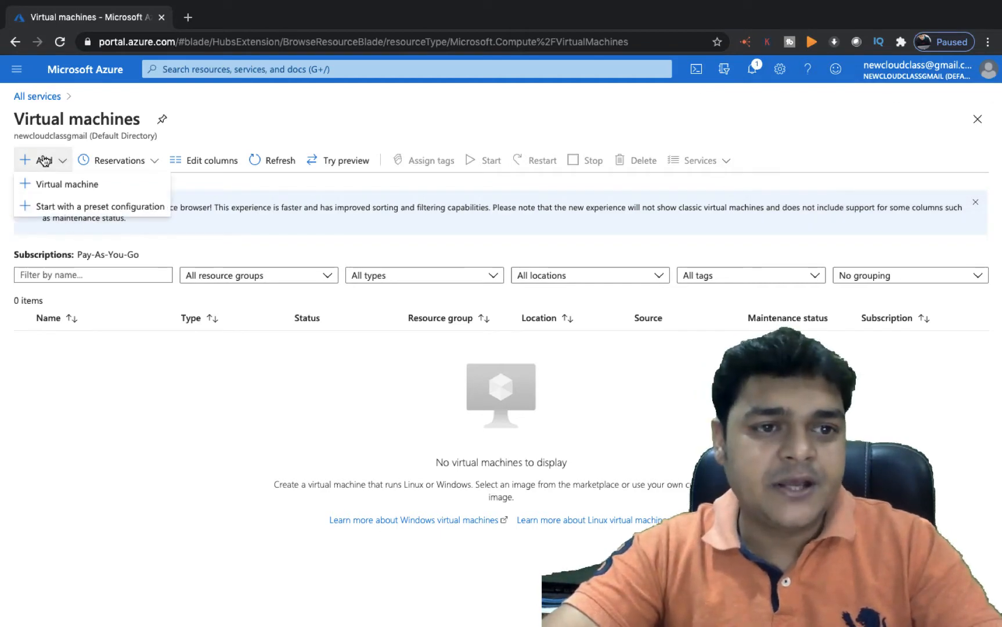
click(57, 186)
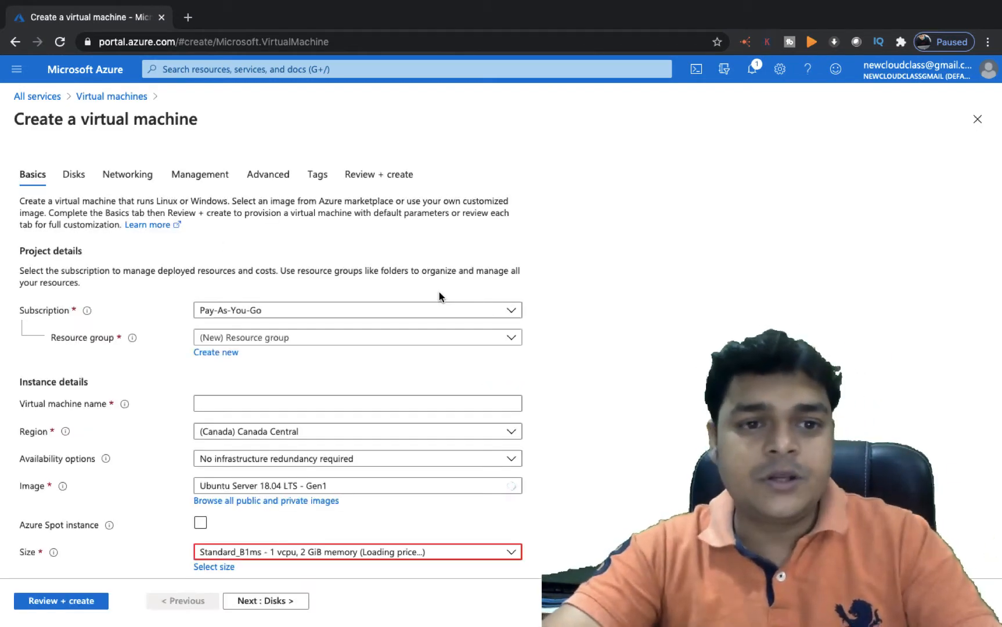
Create VM 'web' in MS-Az-303 using the Windows Server 2012 R2 Datacenter image
click(389, 339)
click(268, 546)
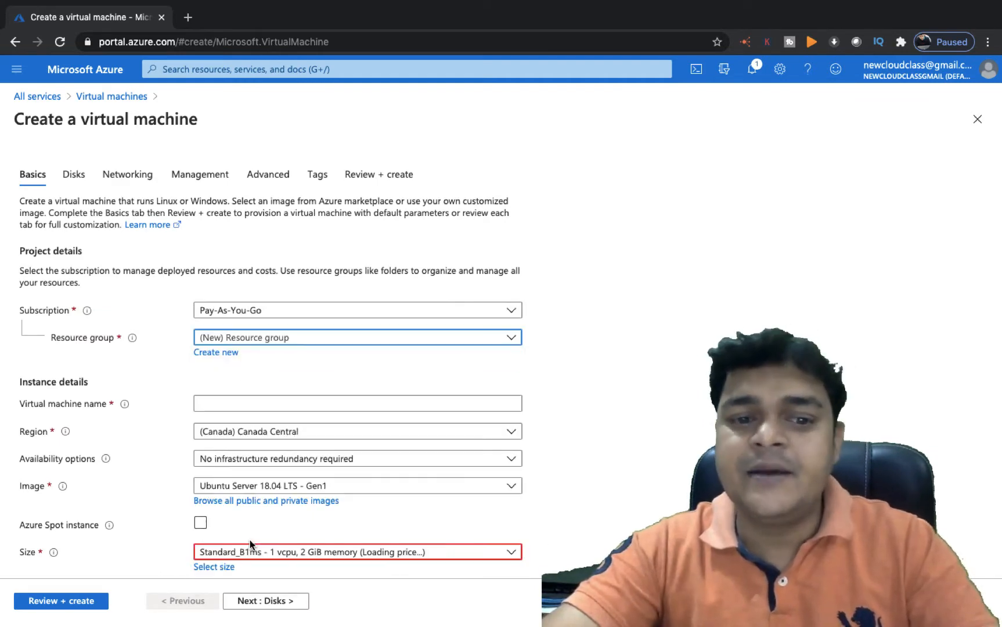
click(306, 403)
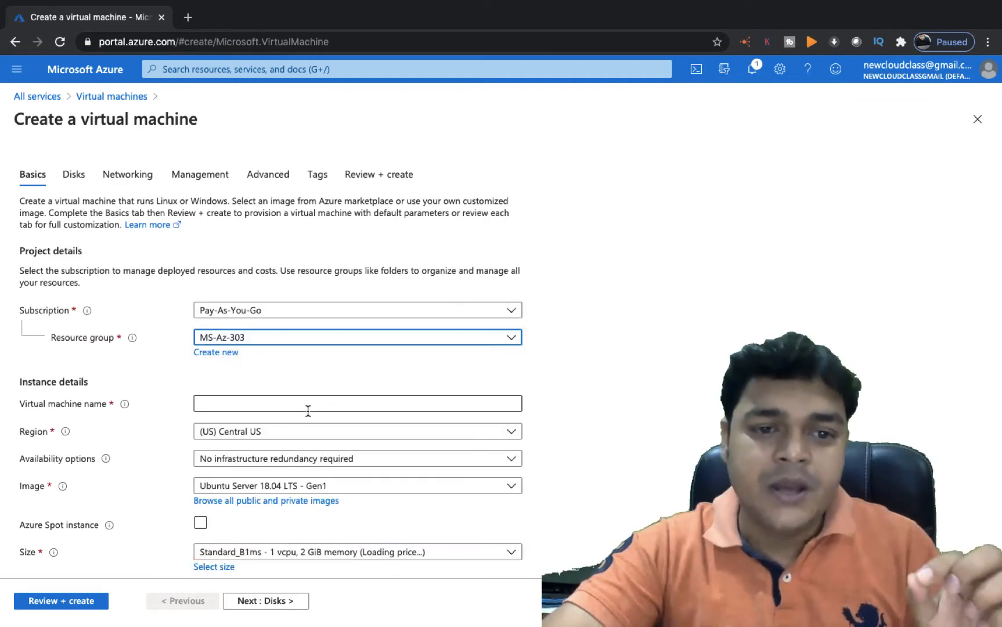
text(web)
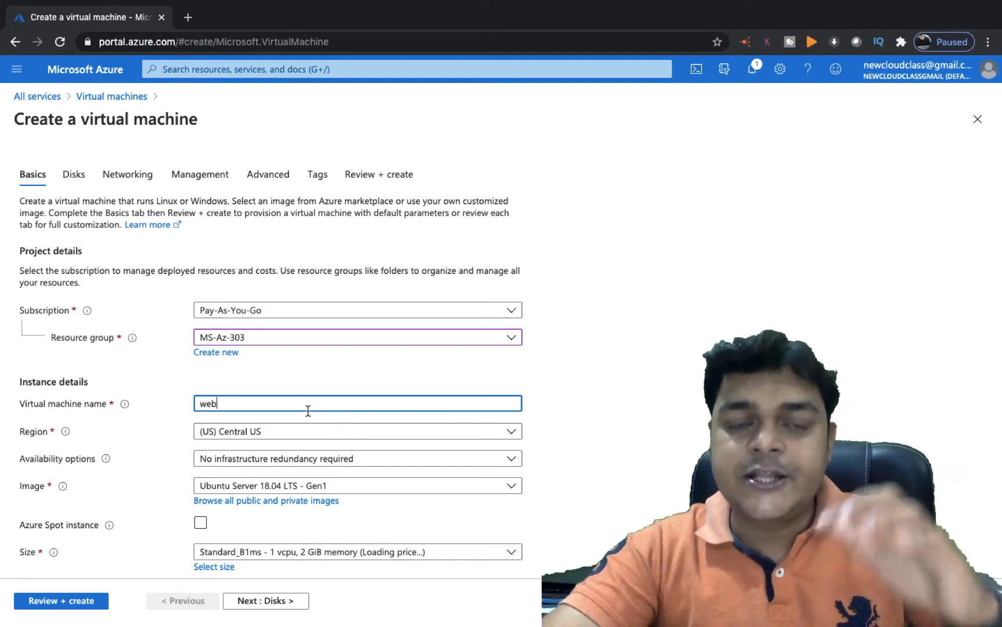
scroll(625, 361, down, 3)
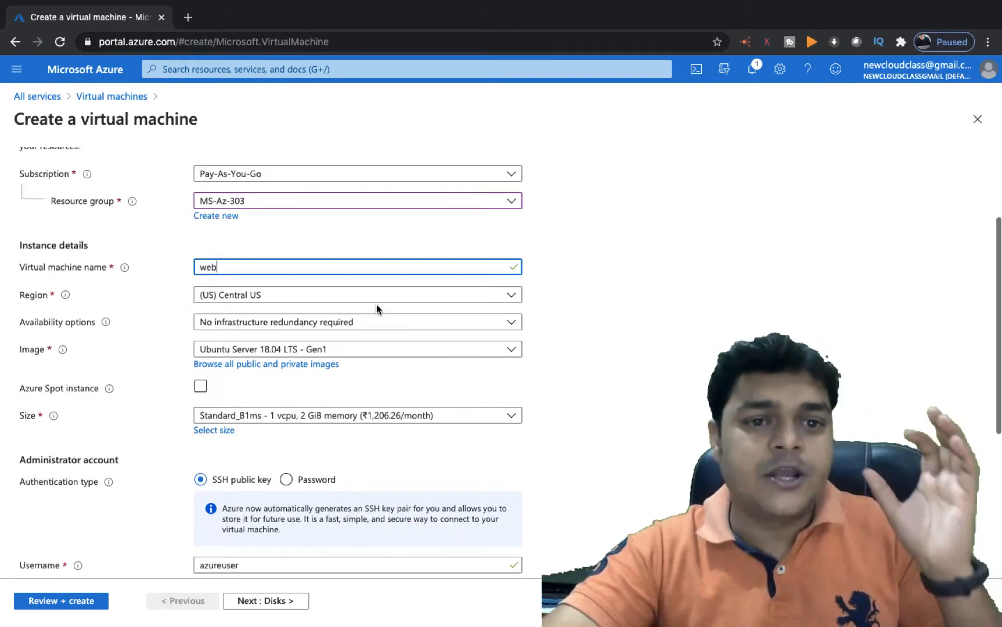
click(347, 352)
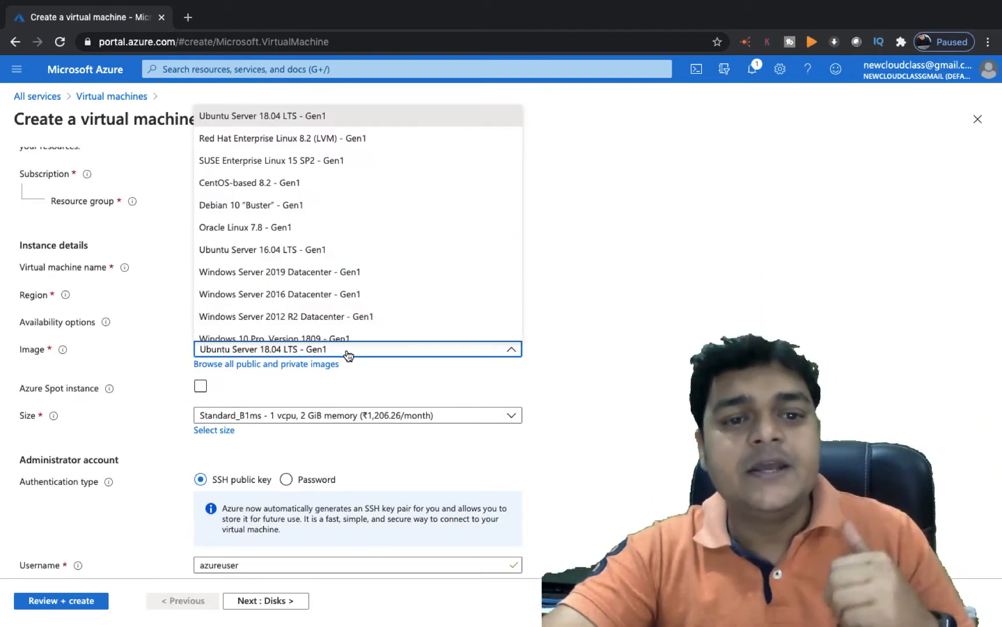
click(337, 317)
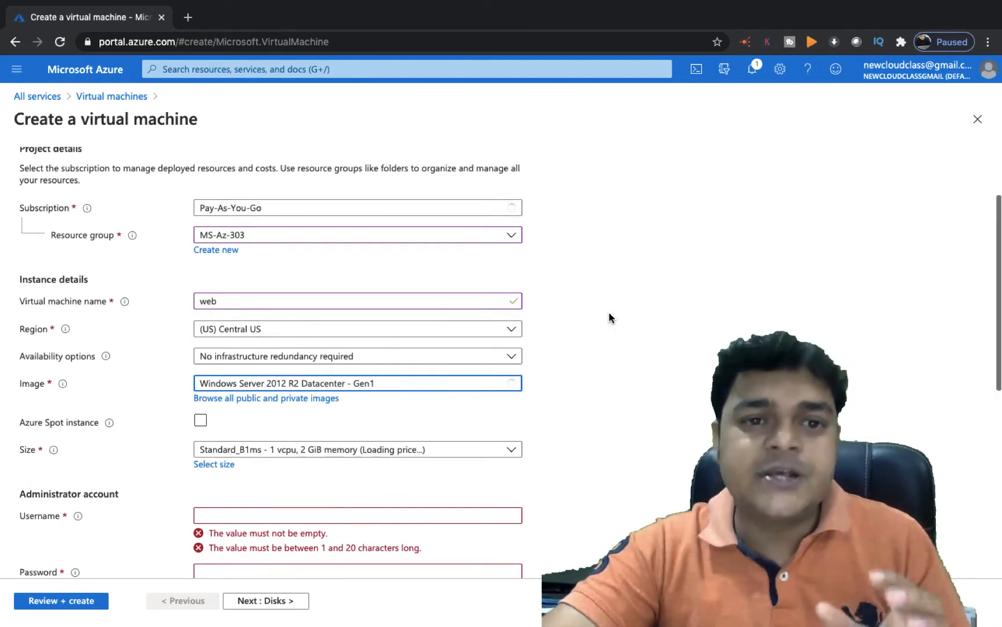
Choose size Standard_B2s and enter the administrator username and password with confirmation
scroll(609, 314, down, 5)
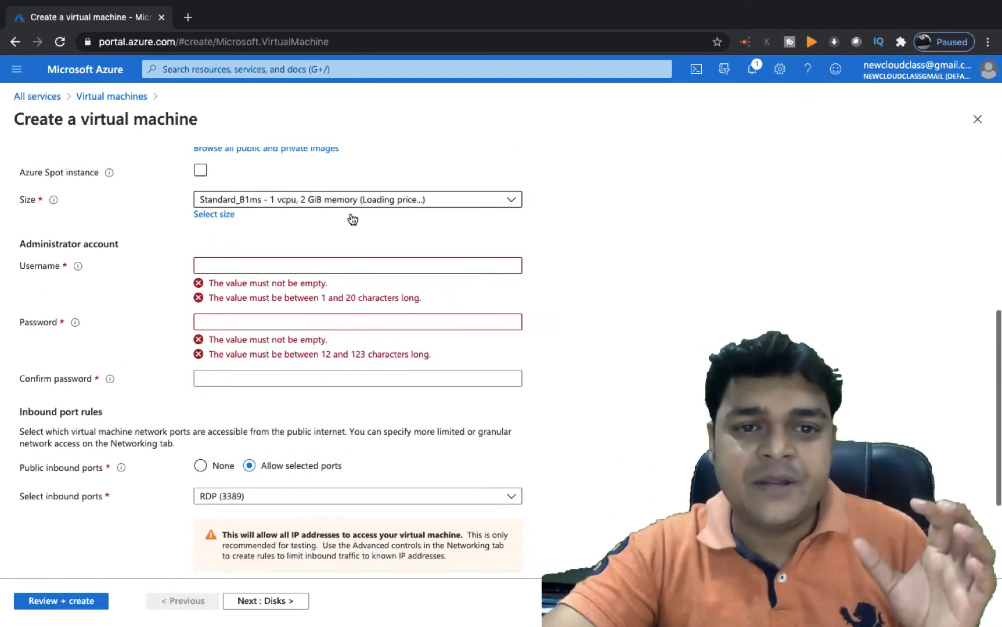
click(398, 199)
click(297, 264)
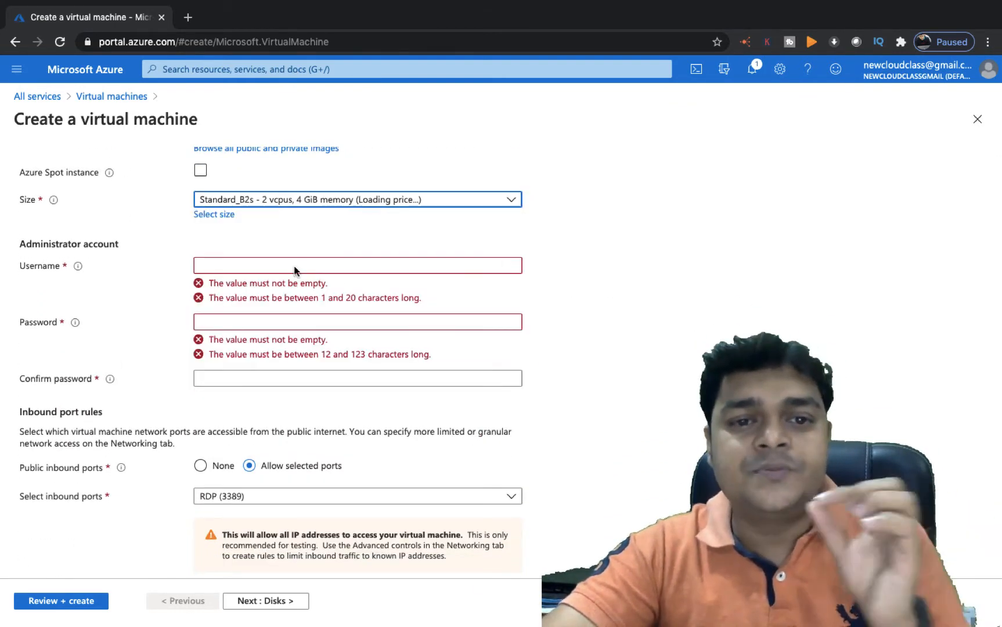
click(354, 267)
text(web)
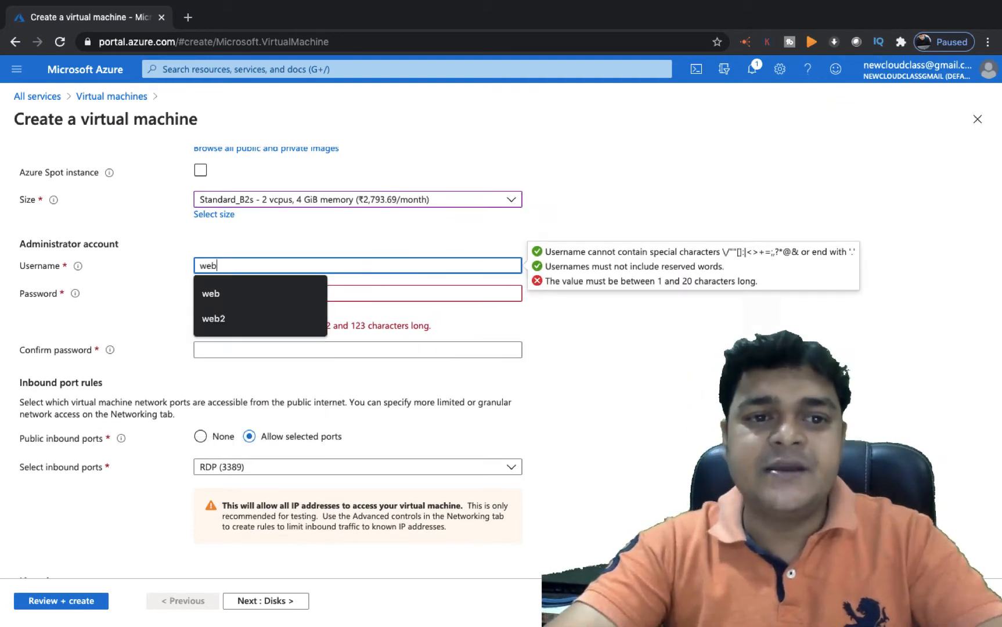
key(Tab)
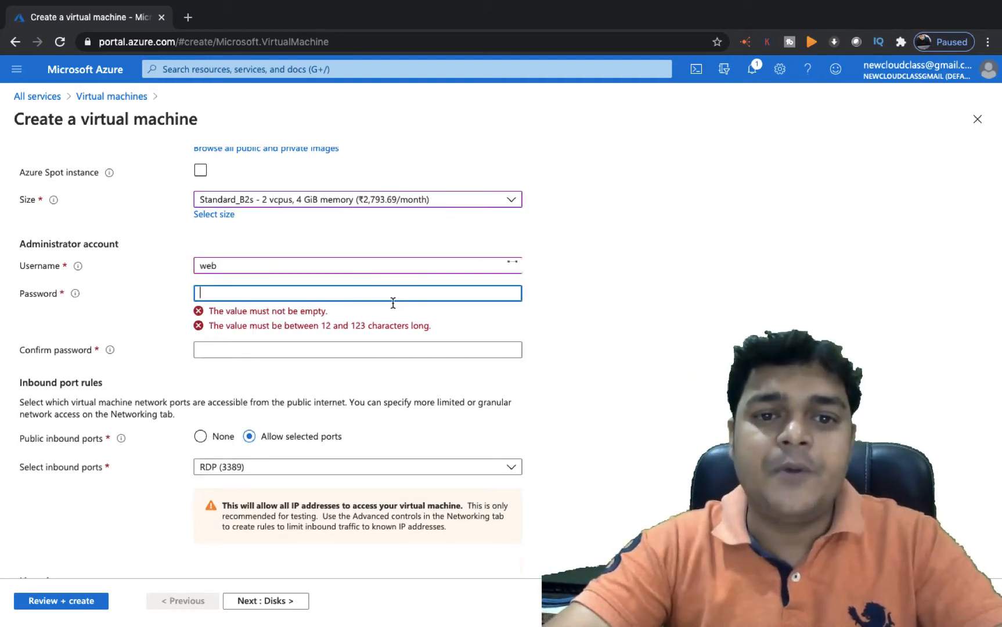
text(••••••)
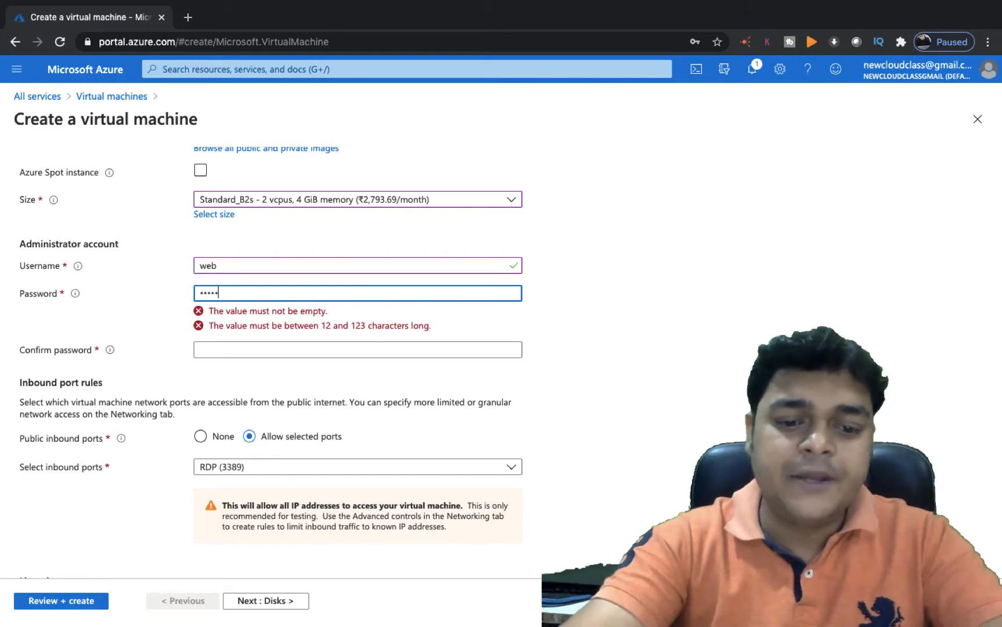
text(•••••)
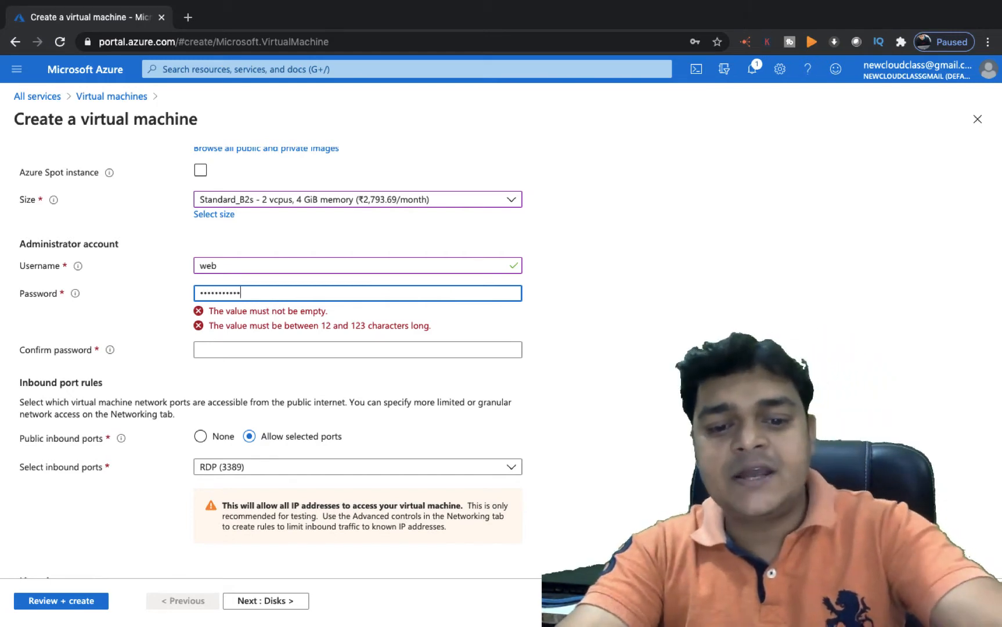
text(•)
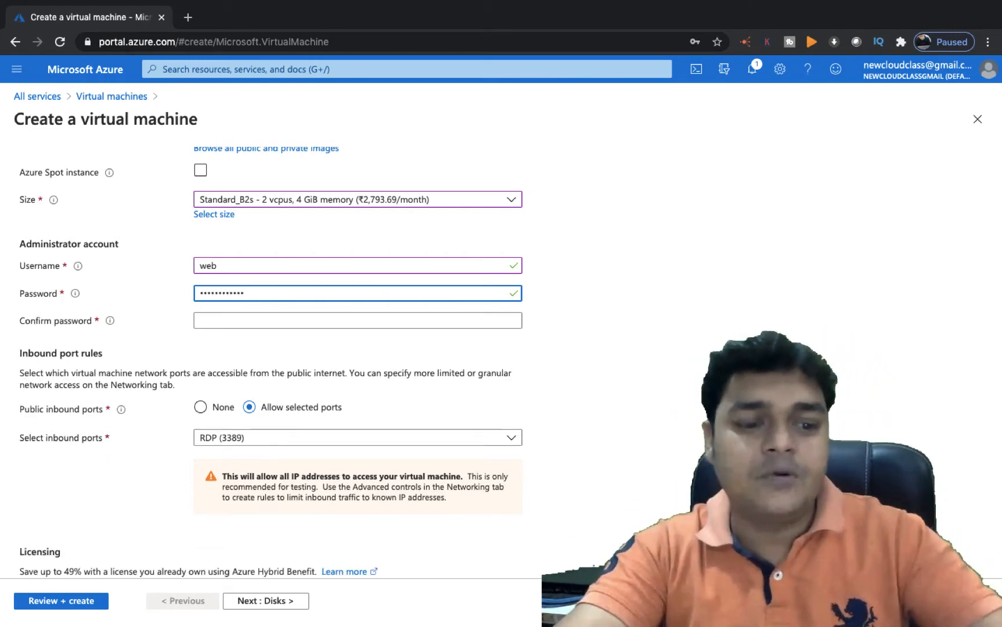
key(Tab)
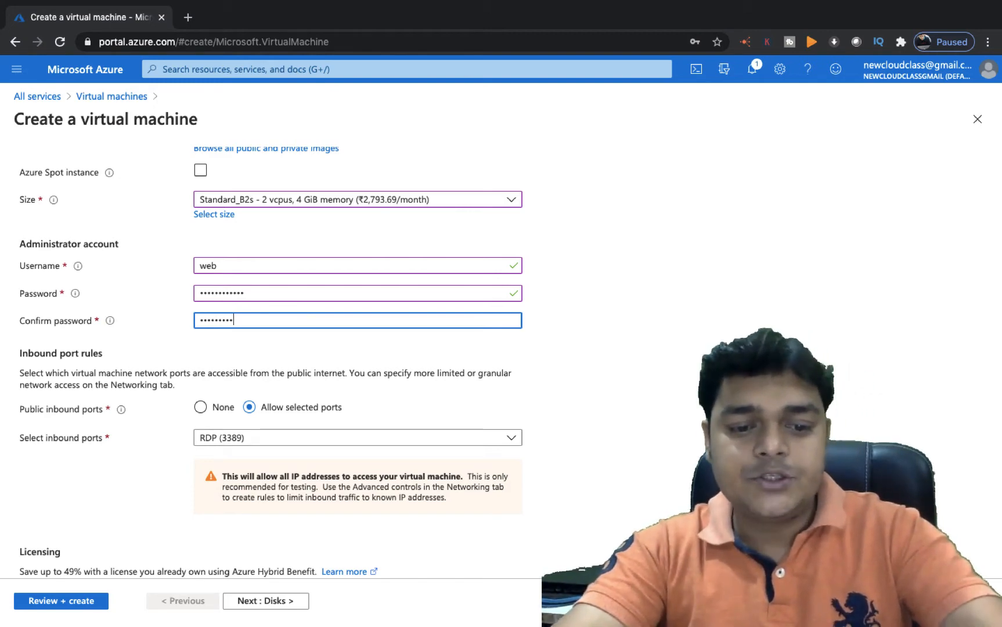
click(305, 391)
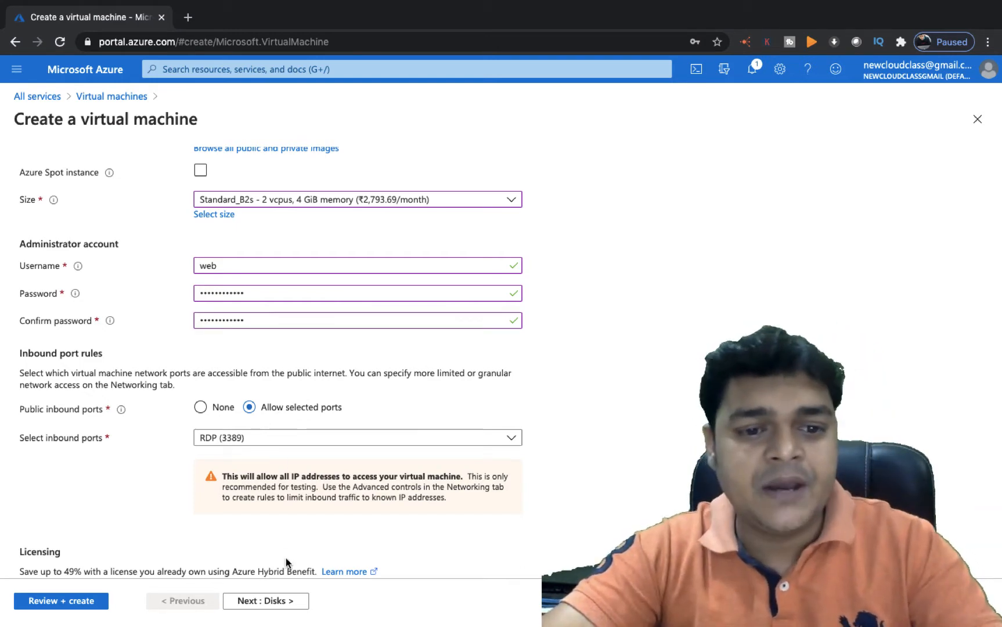
Allow HTTP (80) and HTTPS (443) inbound ports alongside RDP, then continue to Disks
click(268, 601)
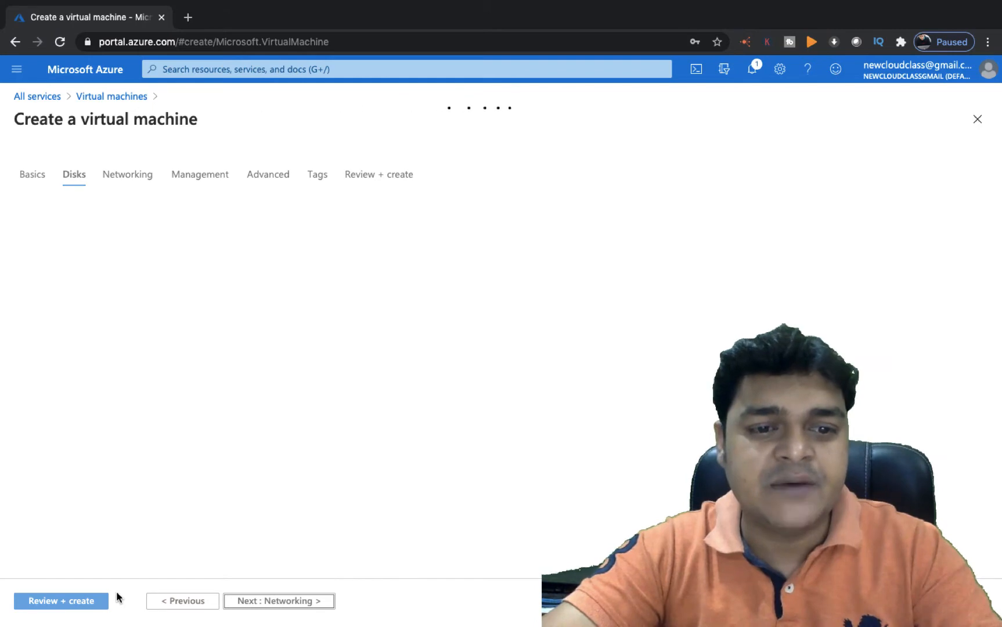
click(182, 601)
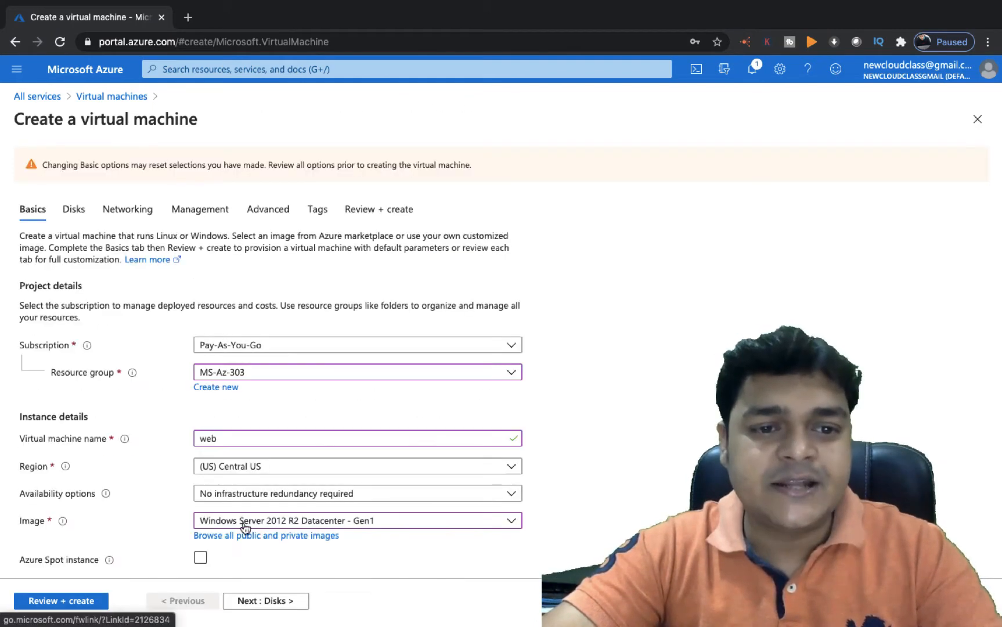
scroll(261, 546, down, 10)
click(276, 344)
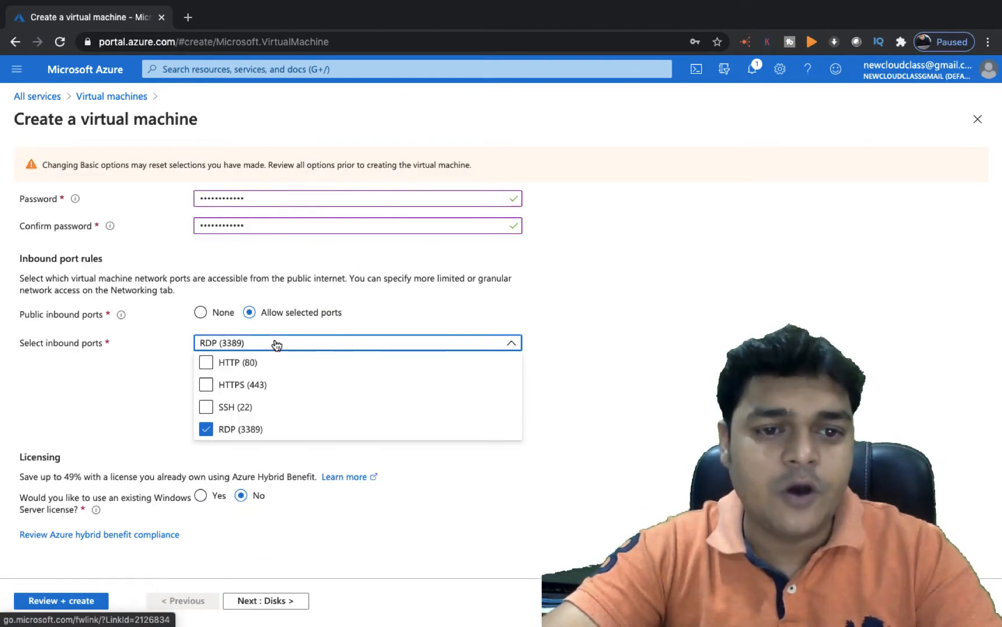
click(206, 363)
click(207, 386)
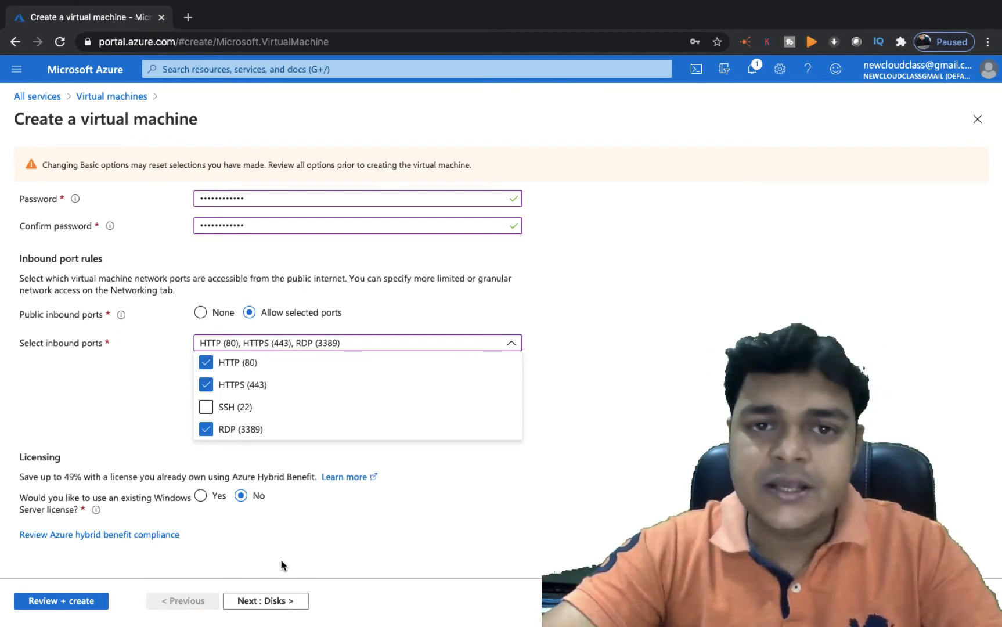
click(290, 604)
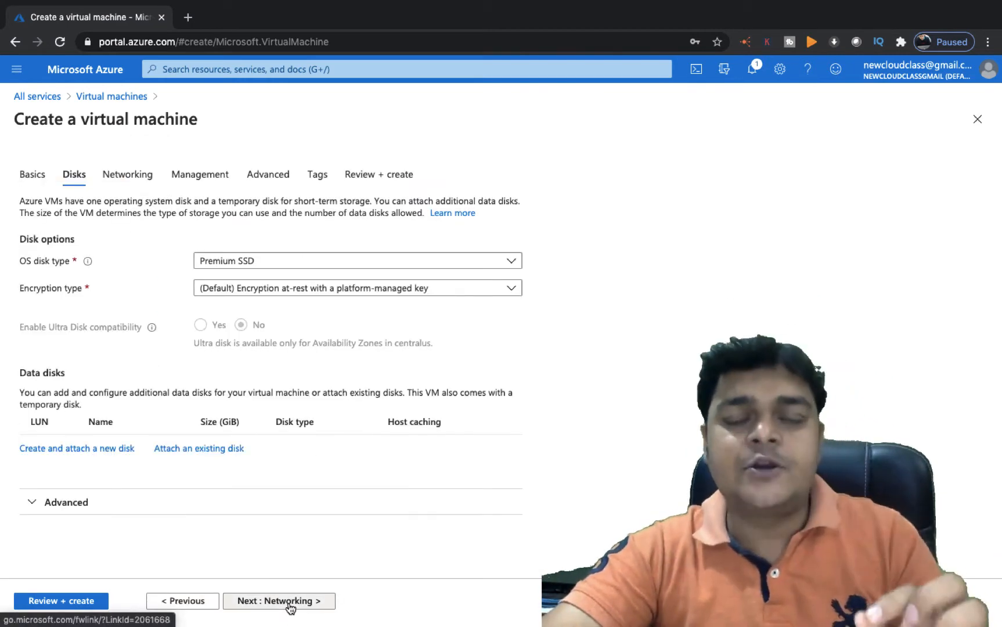
Skip through Networking, Management, Advanced and Tags to Review + create, then create the web VM
click(289, 604)
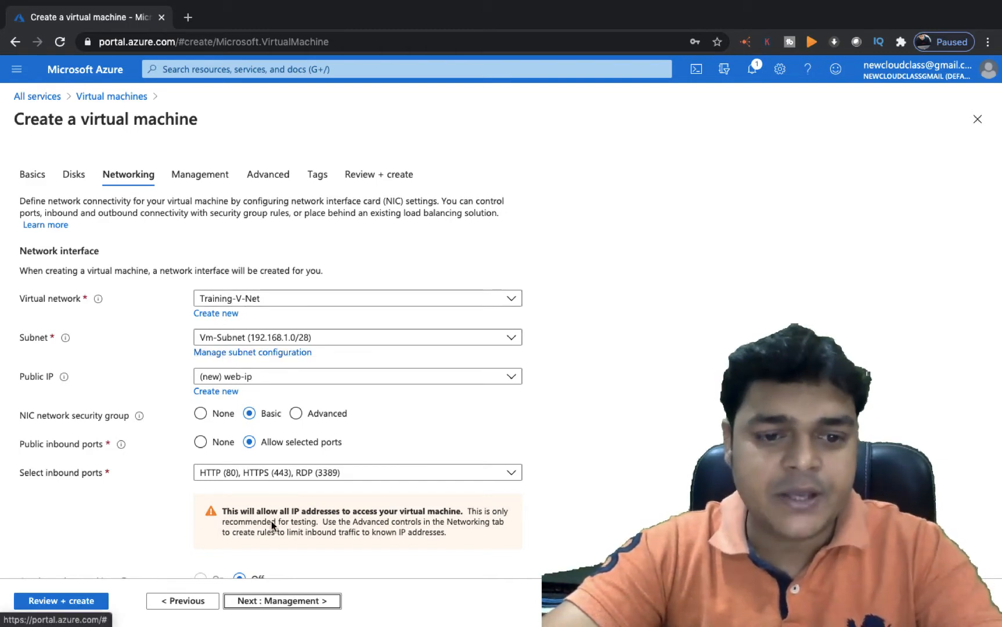
click(268, 604)
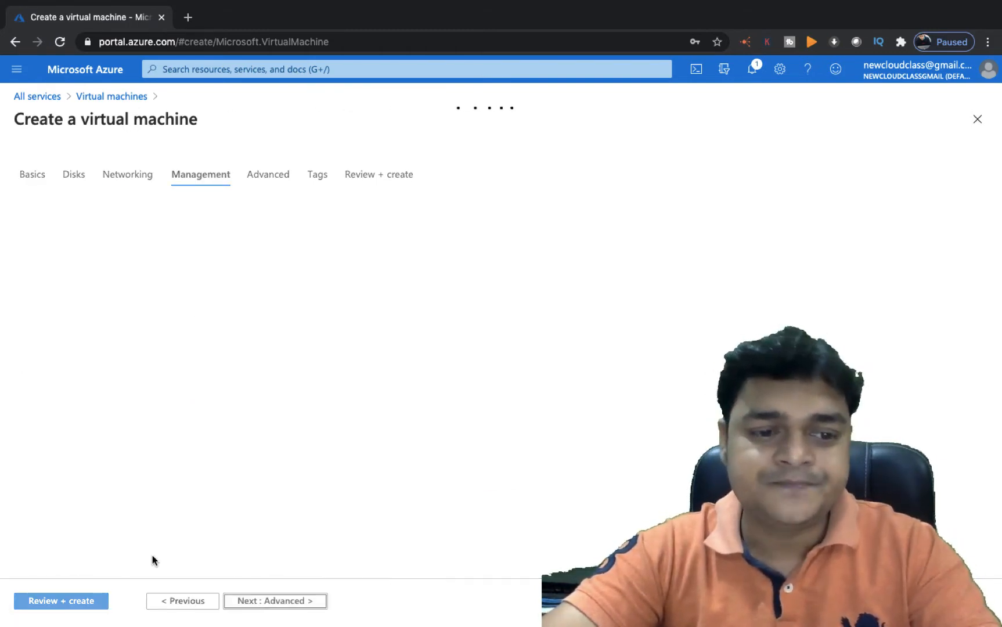
click(274, 604)
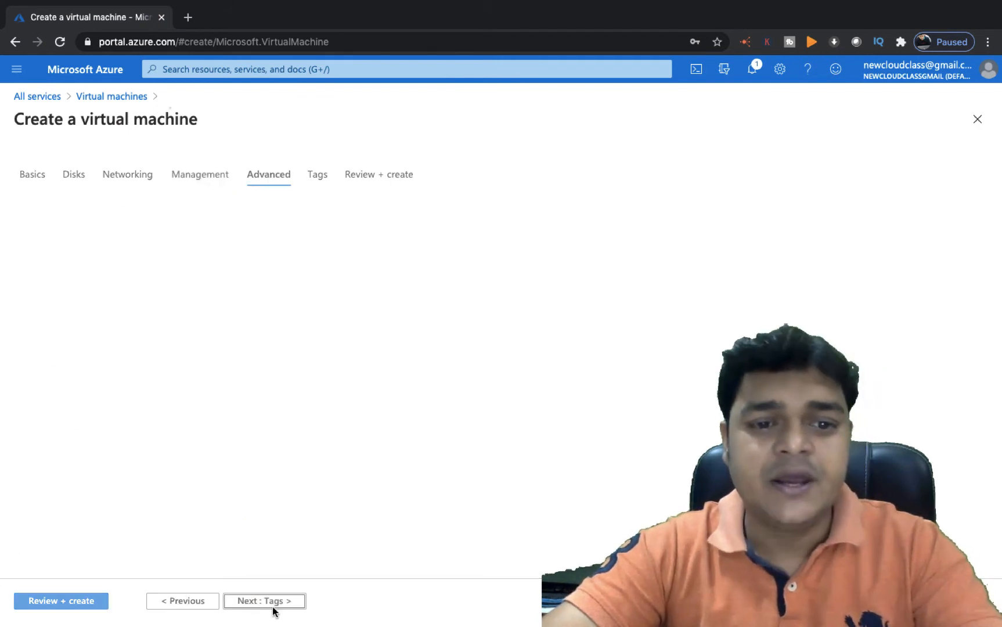
click(247, 602)
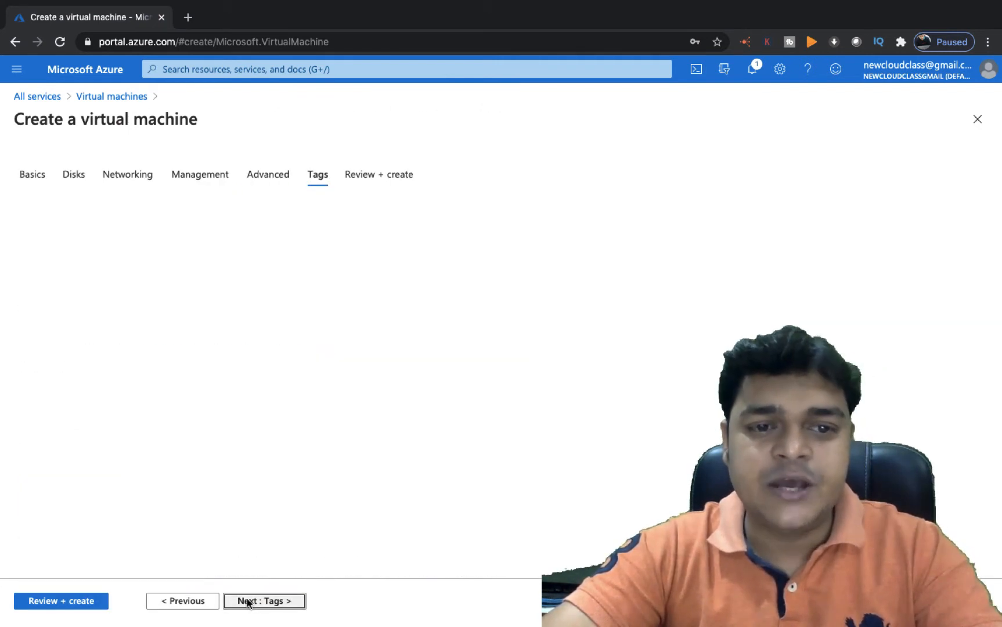
click(72, 600)
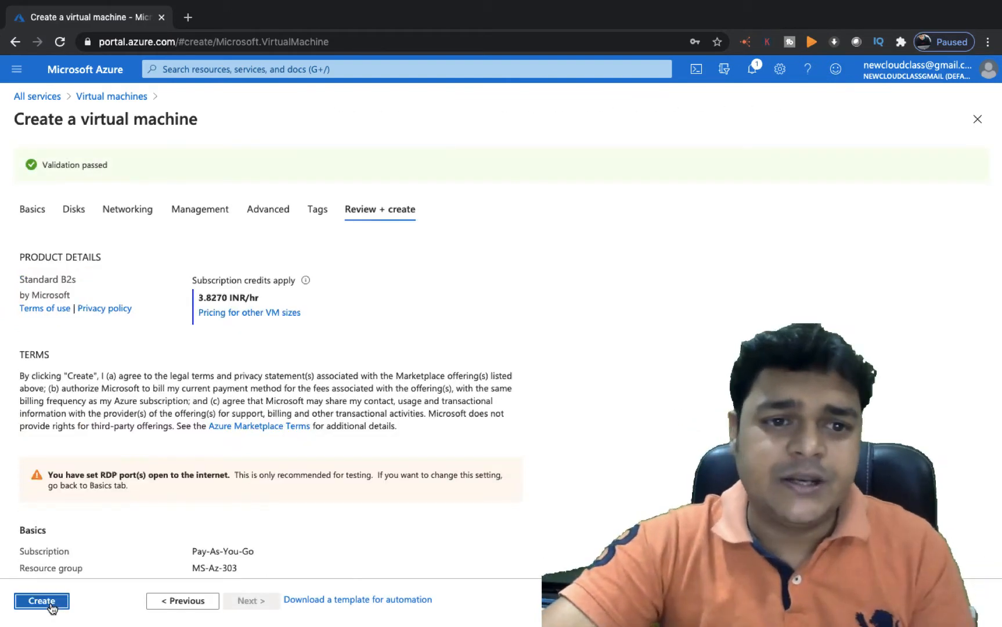
click(57, 608)
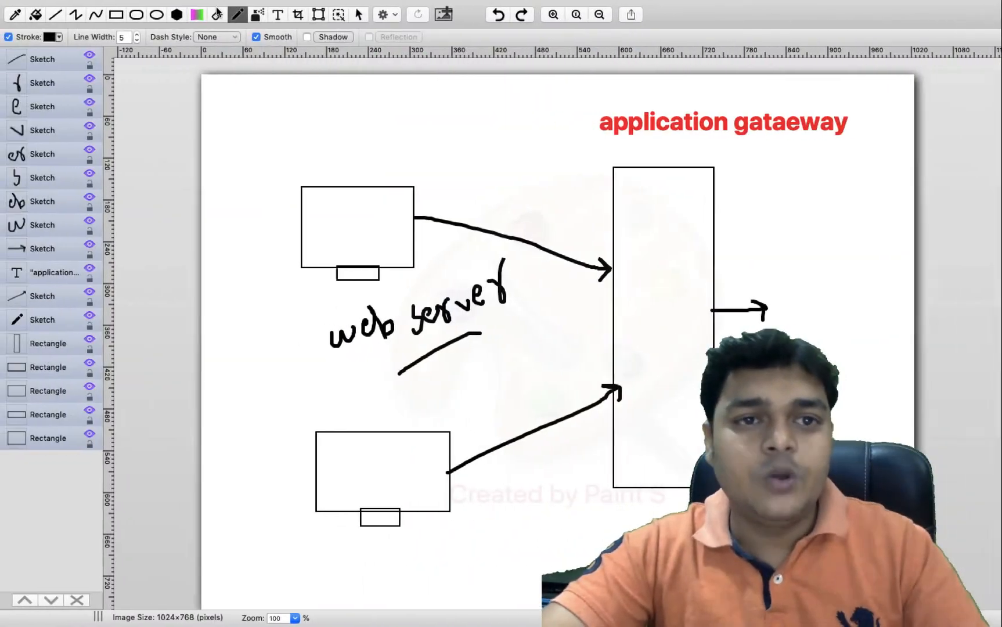
Start a new 1024×768 image and draw a text box across the canvas
click(94, 8)
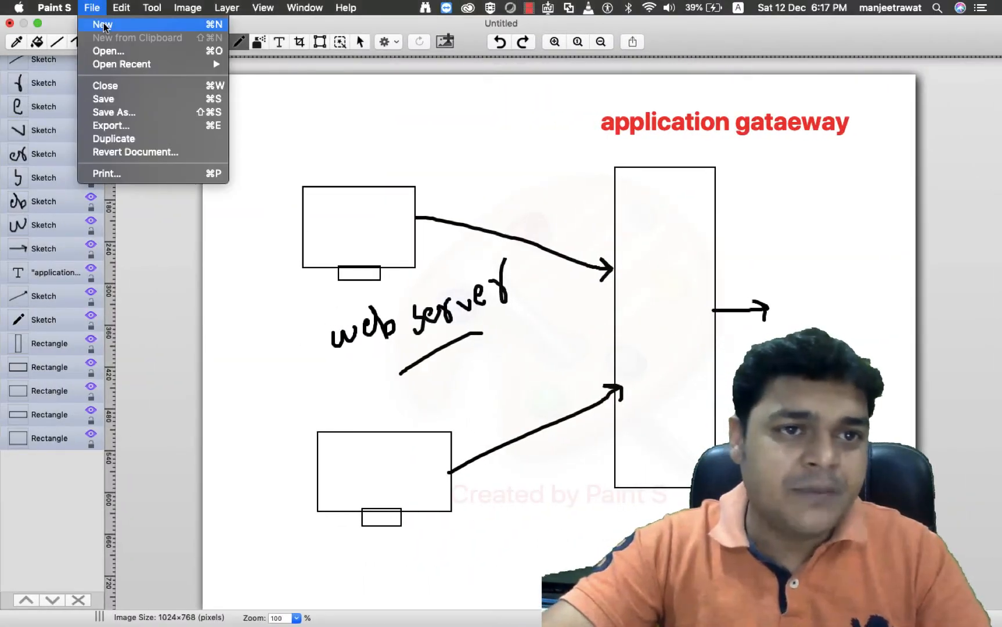
click(106, 27)
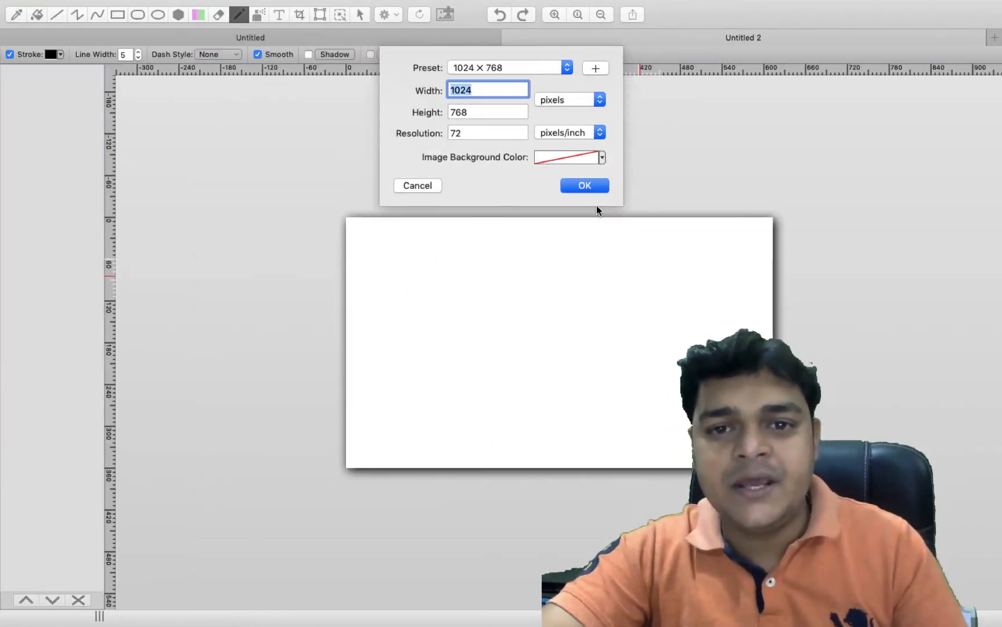
click(585, 177)
click(283, 14)
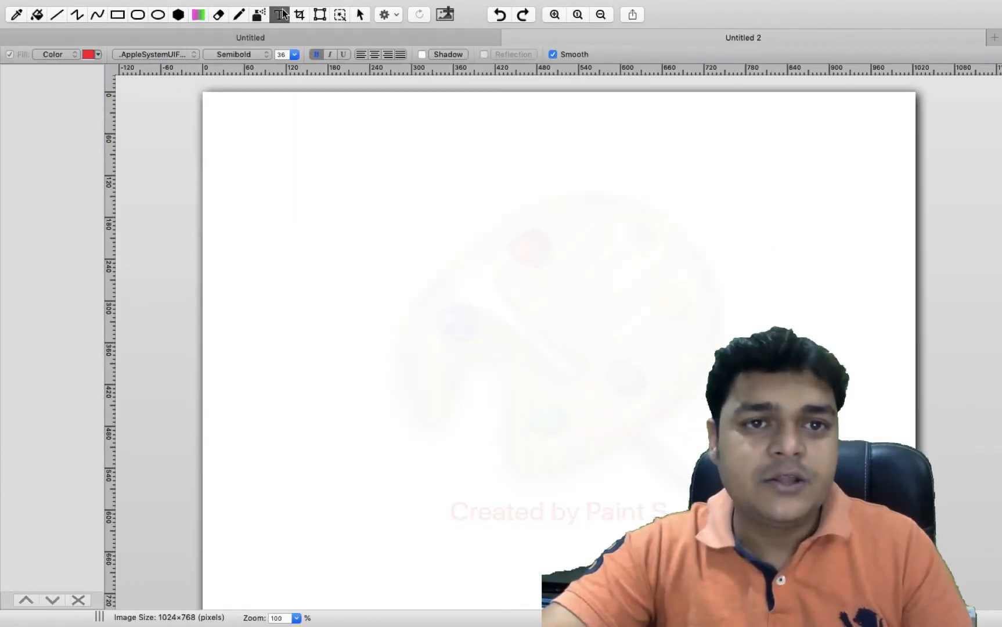
drag(262, 148, 715, 522)
Type the step notes, from 'Step-1: Create a' through 'of vm and install IIS'
text(tep-1)
key(BackSpace)
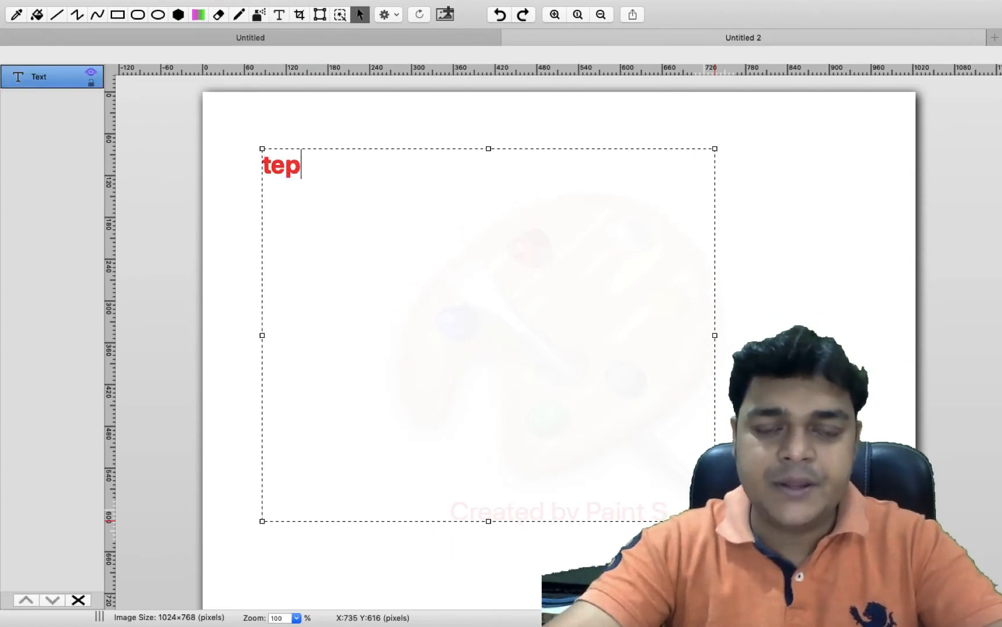
key(BackSpace)
key(BackSpace)
key(BackSpace)
key(BackSpace)
text(Step-)
text(1 ")
key(BackSpace)
text(: Crea)
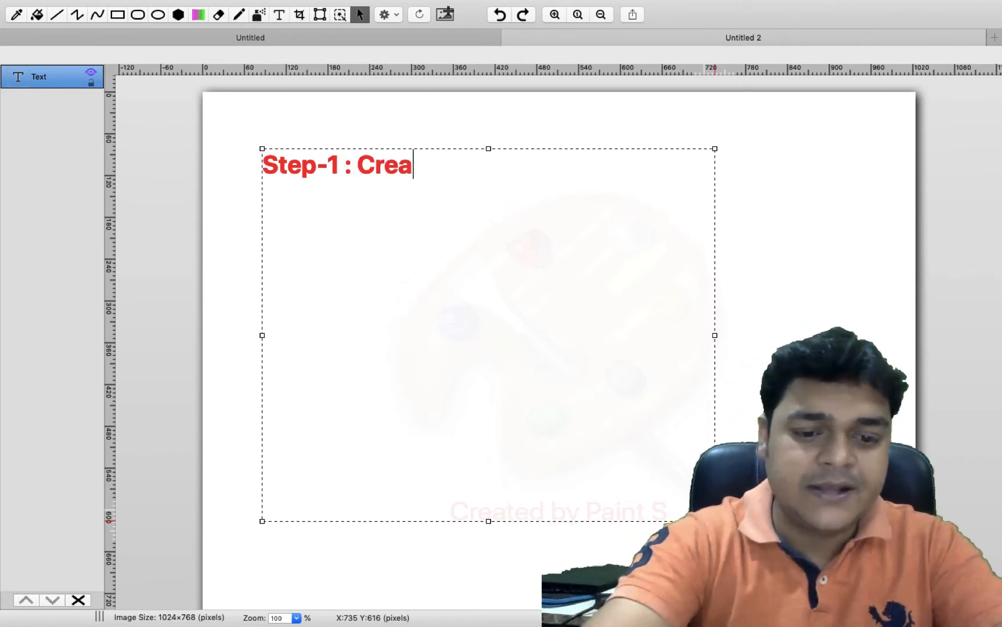
text(te a v-net , Subnet)
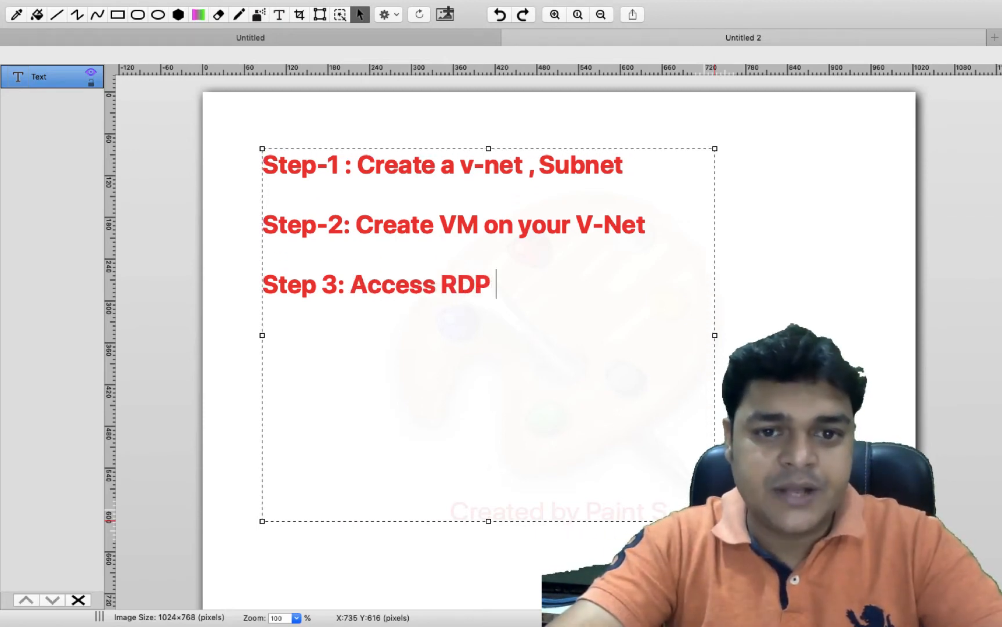
text(of v)
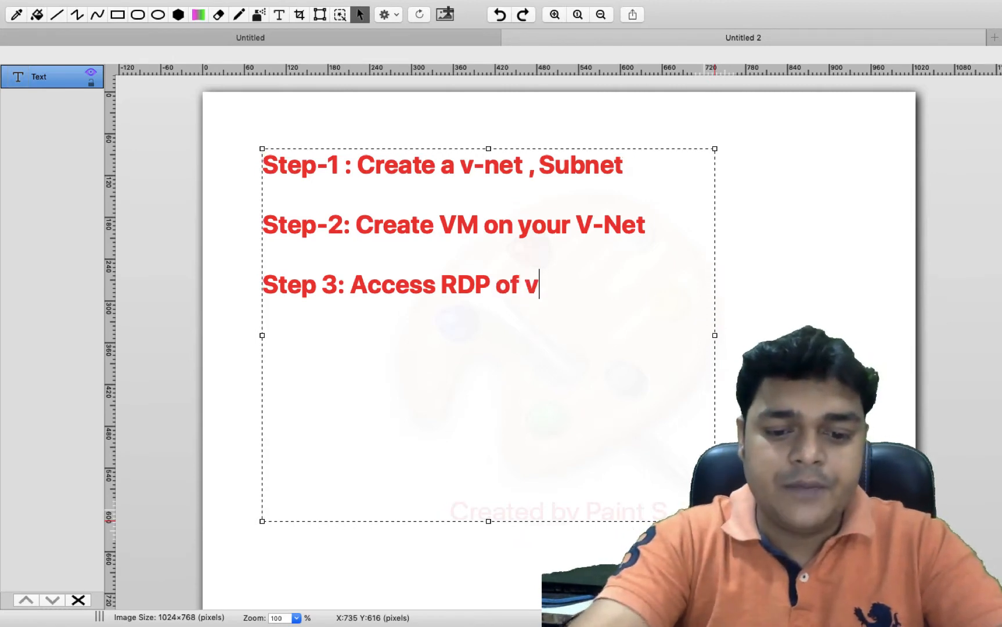
text(m and)
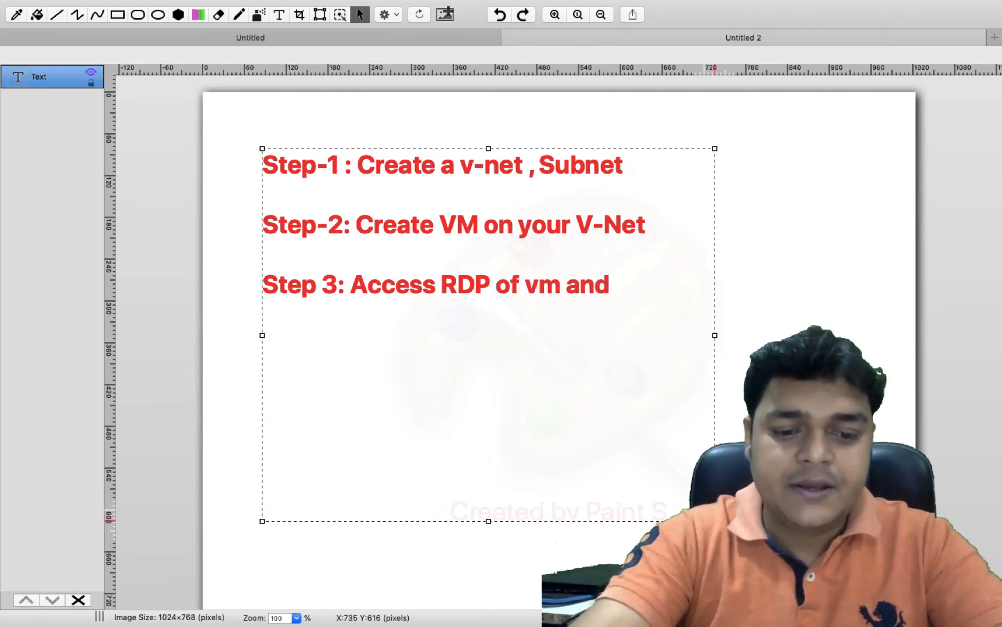
text( install )
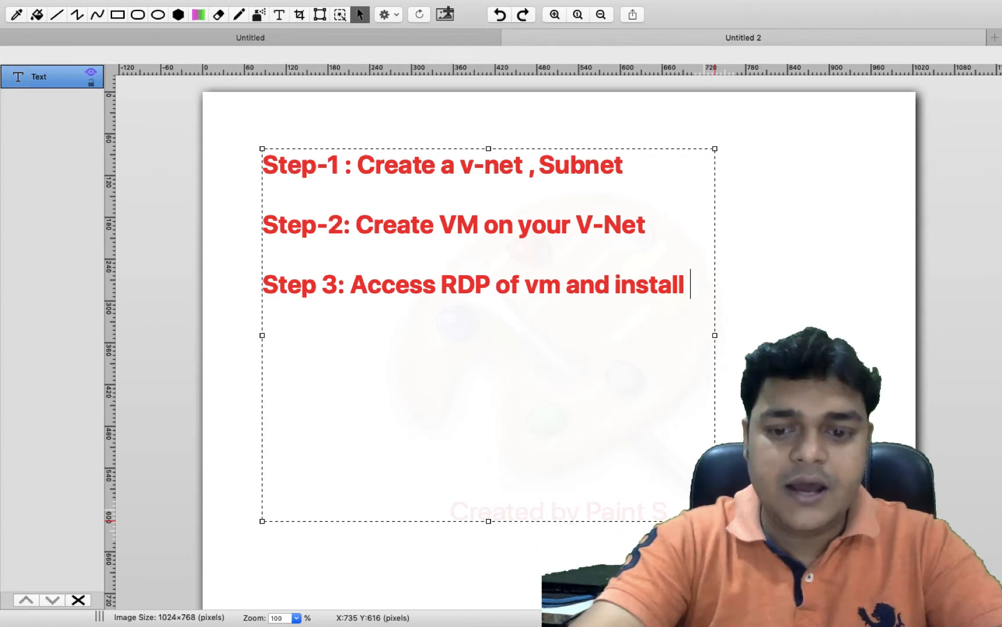
text(IIS)
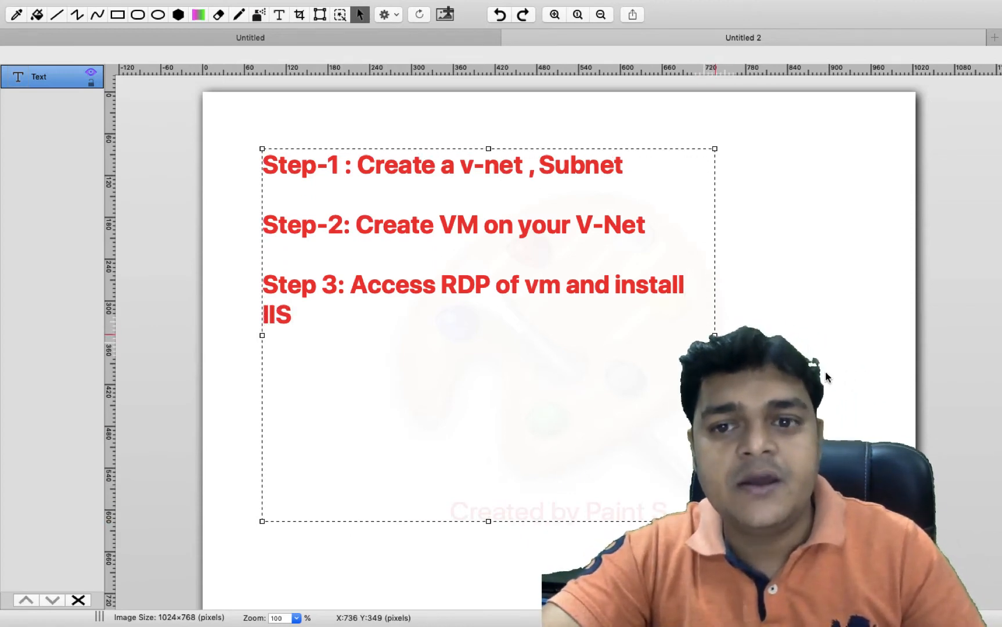
Widen the text box and add the line 'Step-4: Create Application Gateway and add vm'
drag(714, 335, 848, 335)
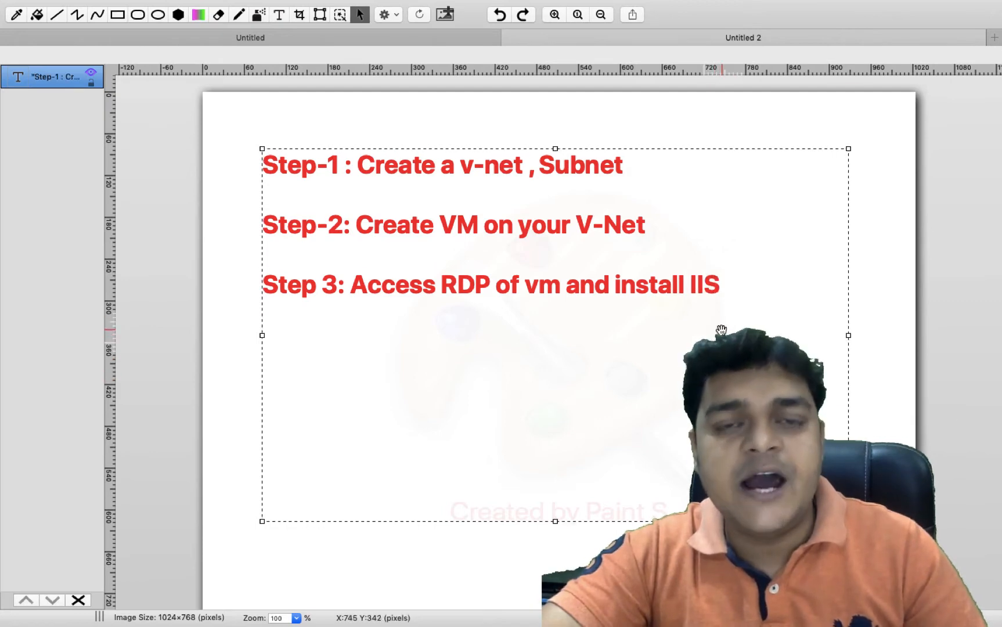
click(740, 315)
key(Return)
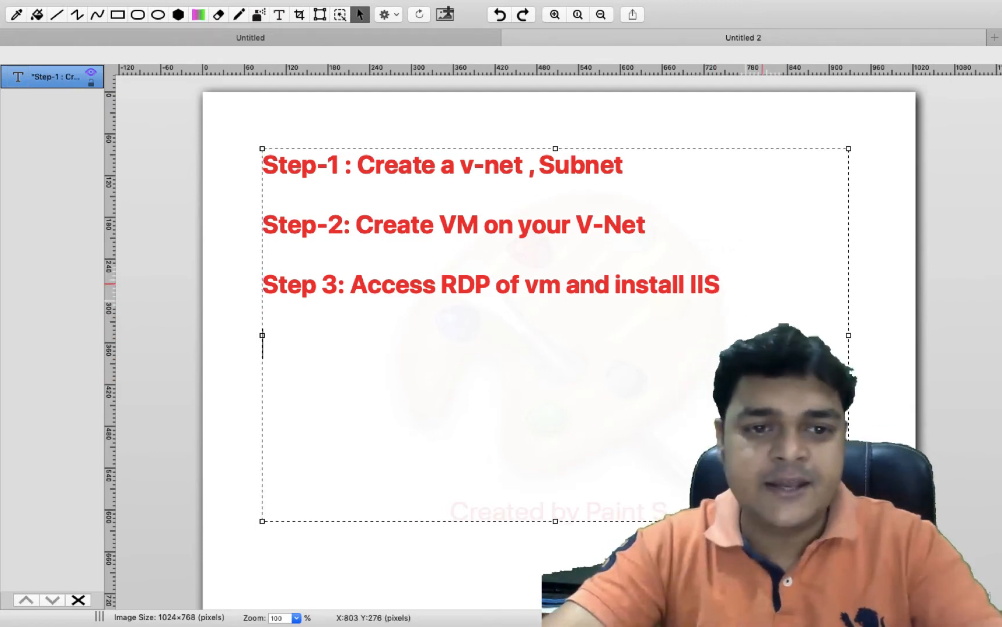
text(Step)
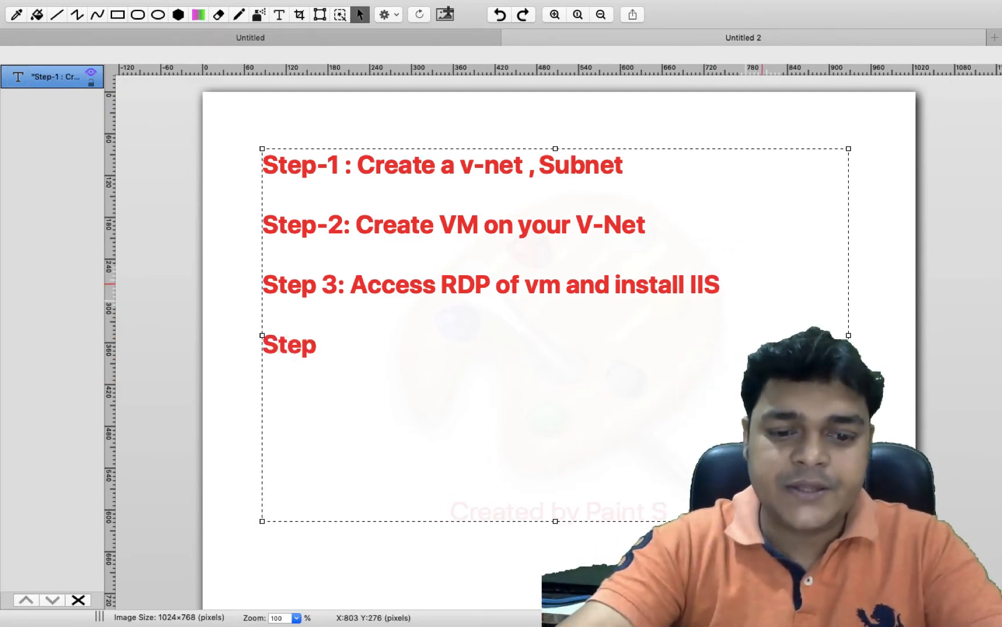
text(-4: )
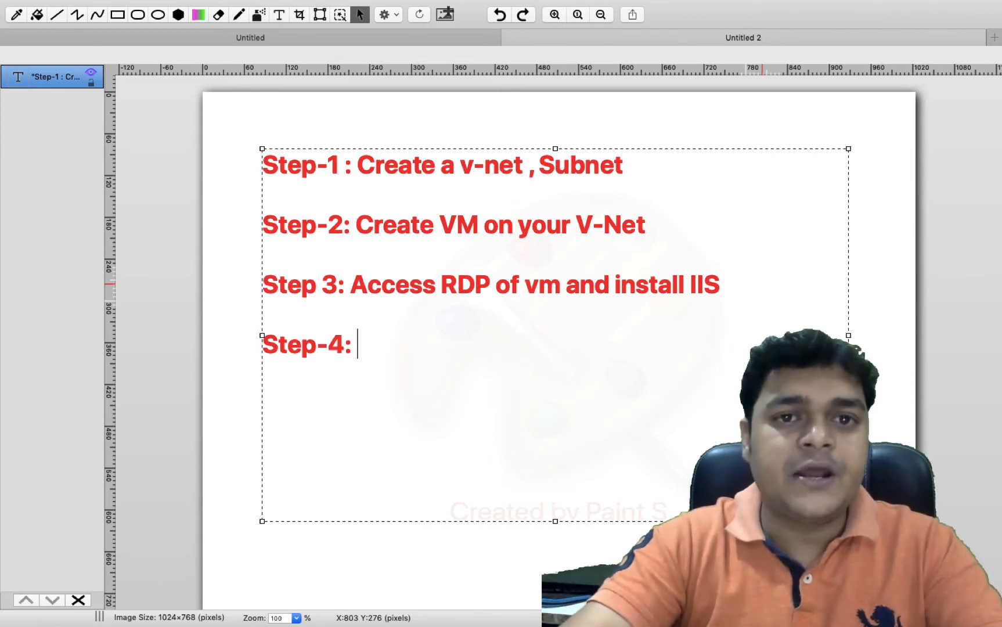
text(Create A)
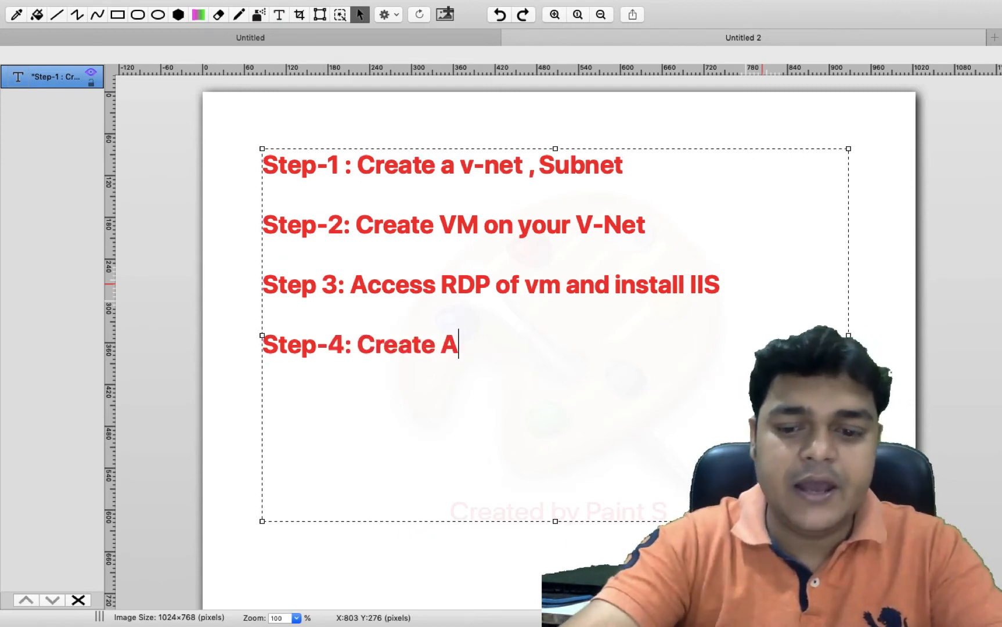
text(pplication)
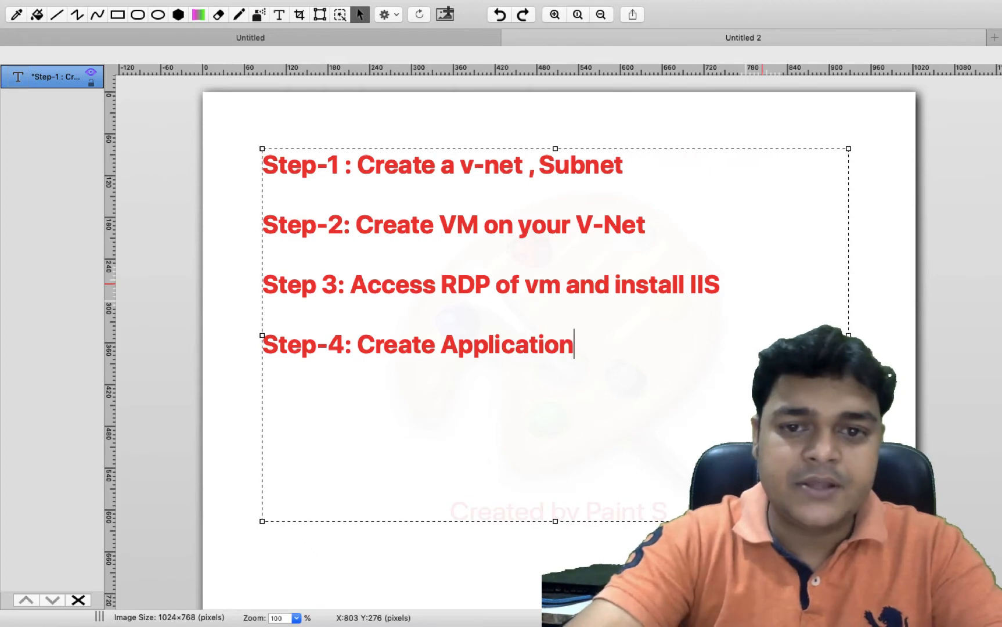
text( Gat)
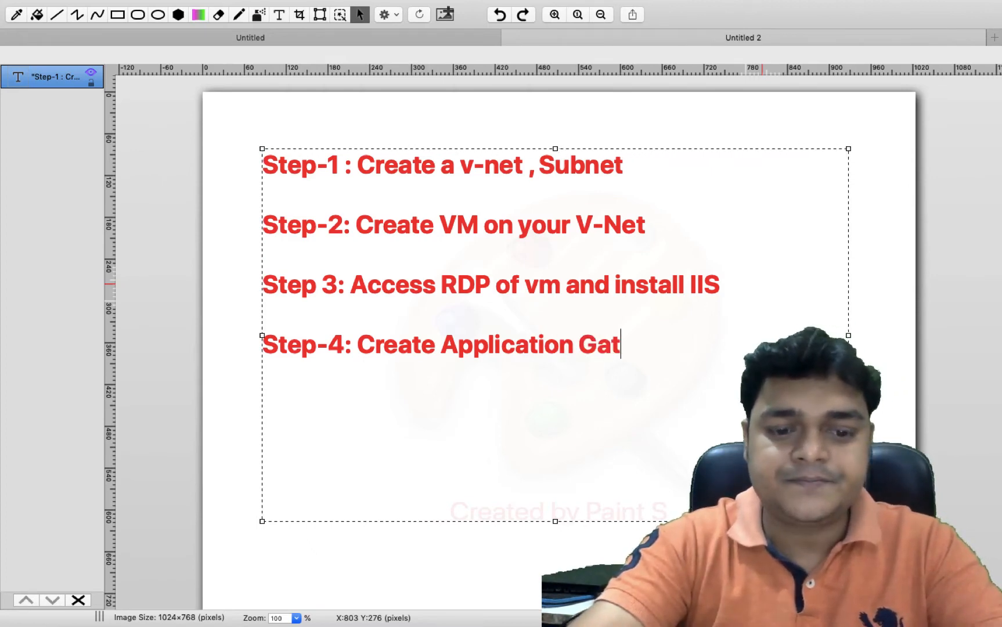
text(eway a)
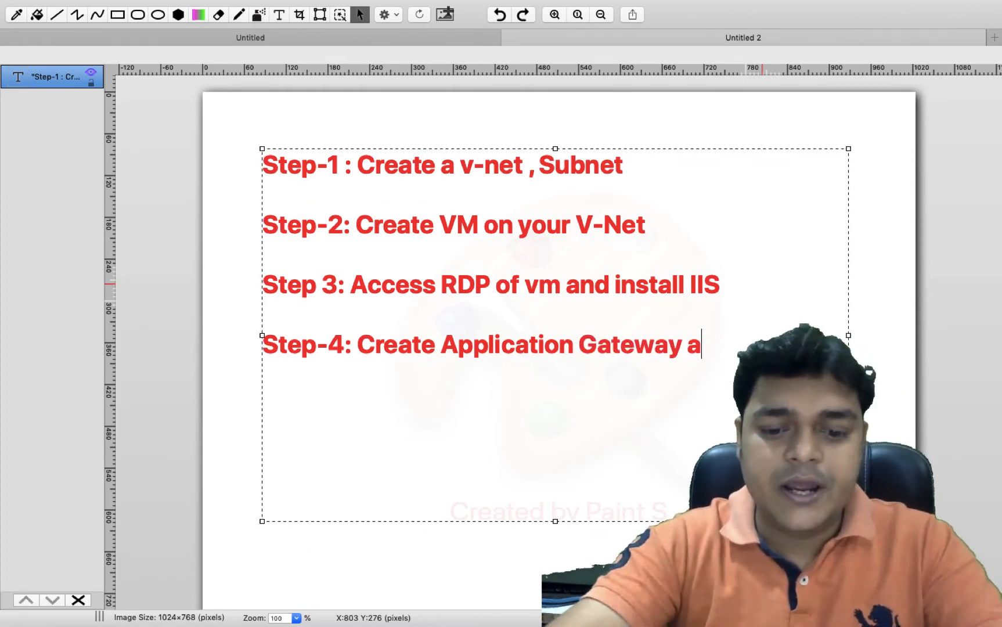
text(nd add vm)
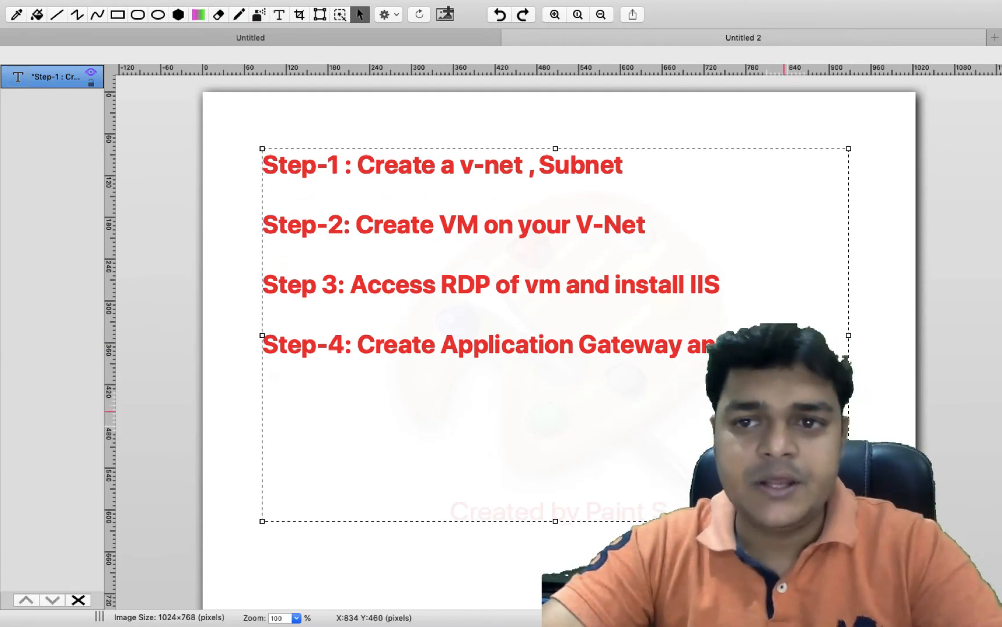
click(884, 301)
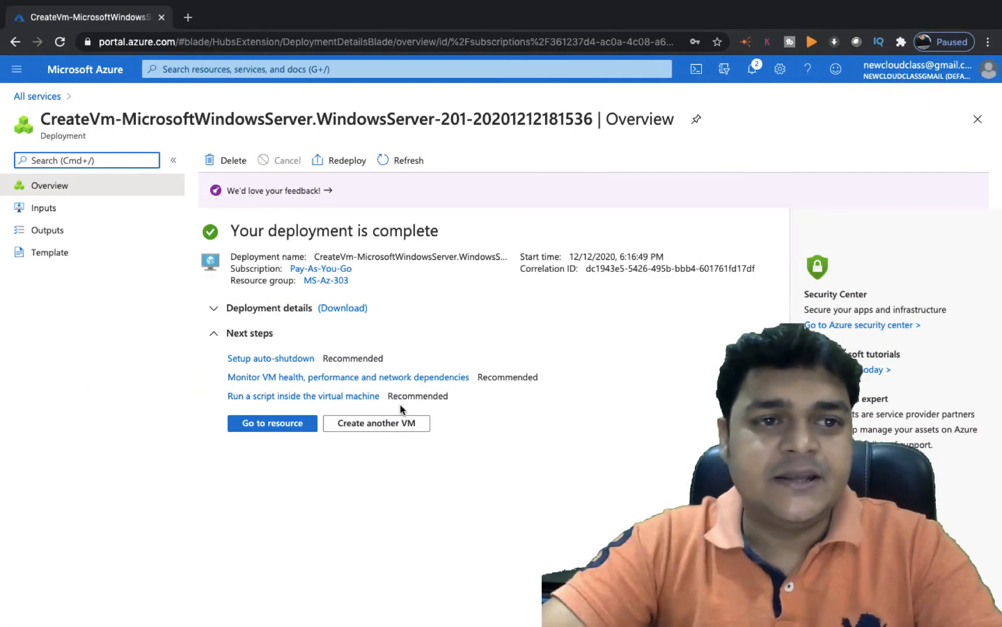
Open the deployed web VM and copy its public IP address 23.99.230.67
click(306, 424)
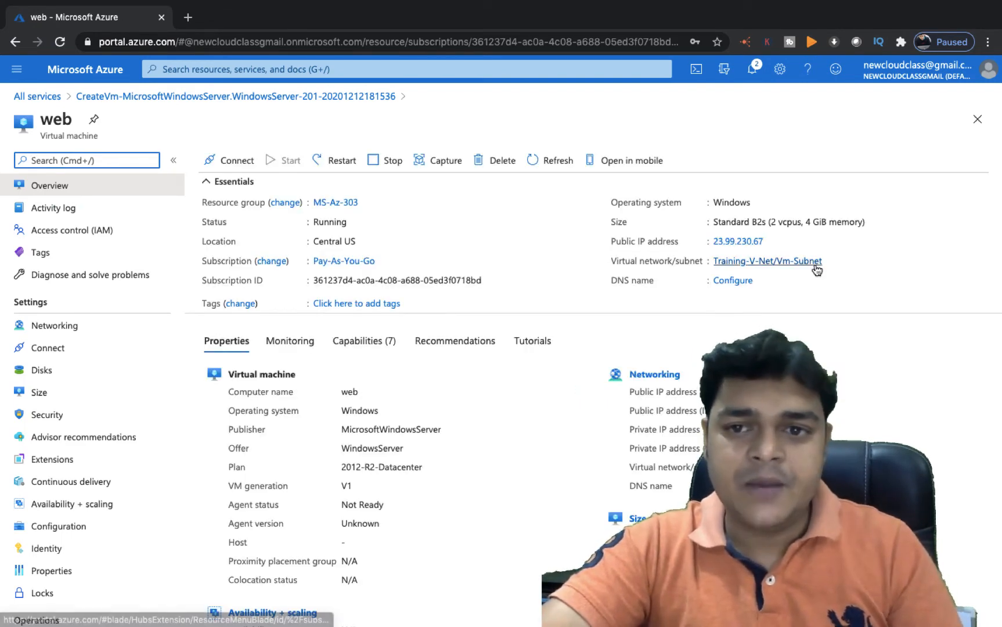
click(773, 241)
key(ctrl+Left)
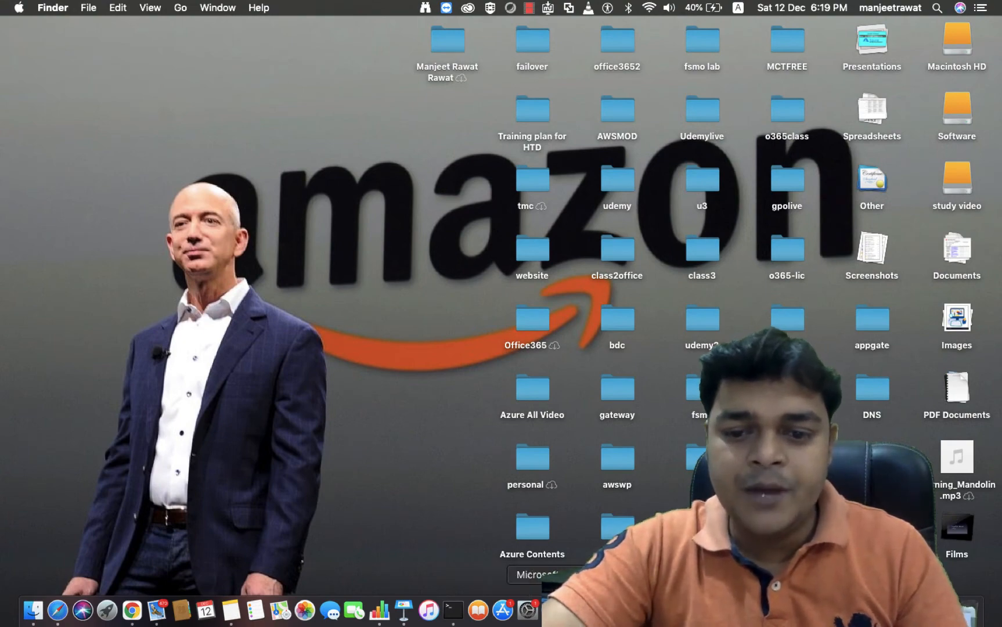
Bring up Microsoft Remote Desktop's list of saved desktops
right_click(577, 611)
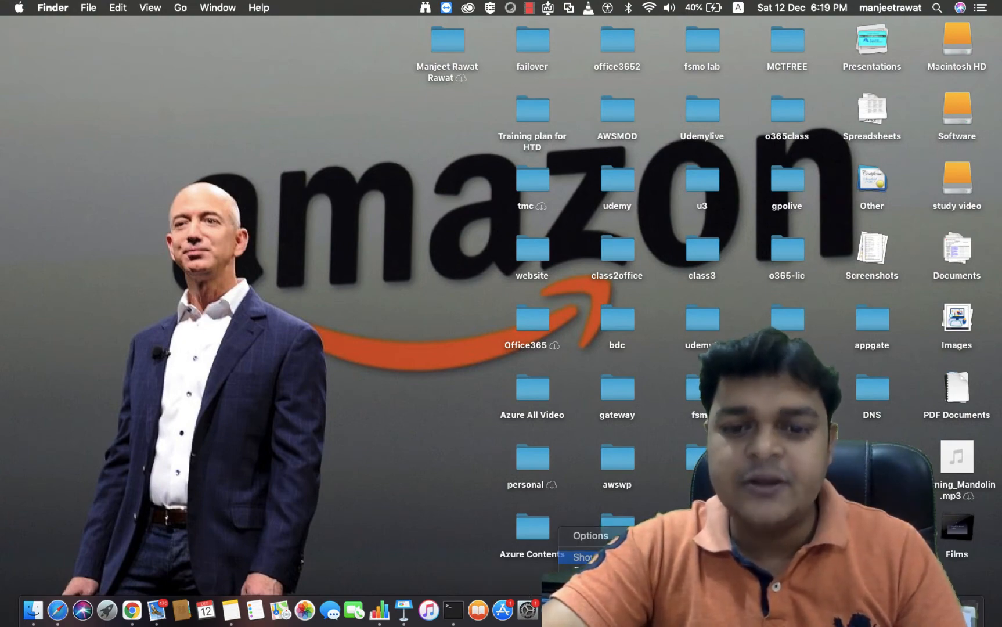
click(598, 558)
click(570, 529)
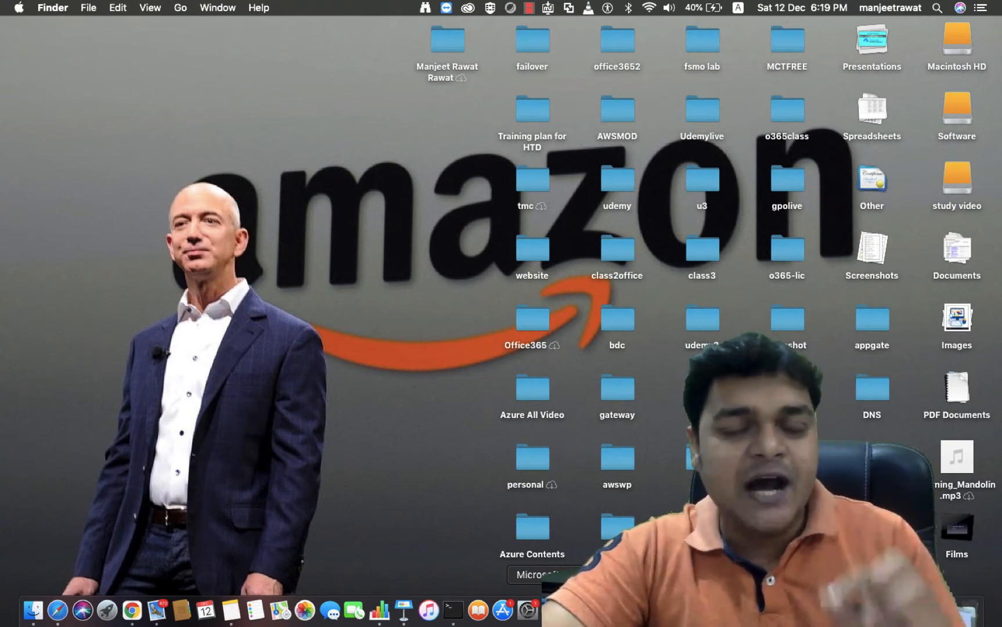
click(549, 610)
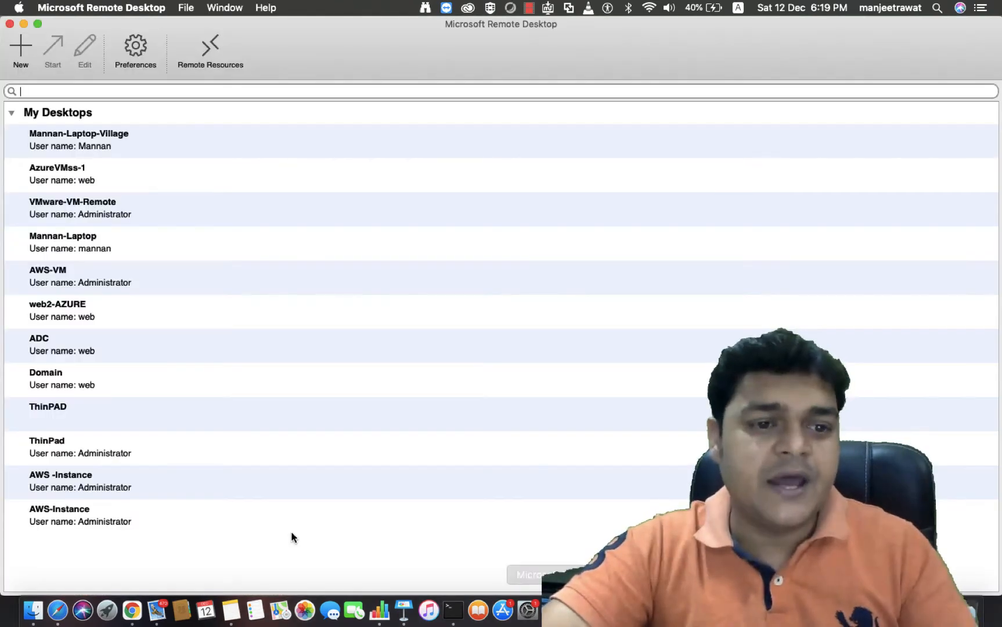
Change web2-AZURE's PC name to 23.99.230.67 and start the remote session
right_click(67, 312)
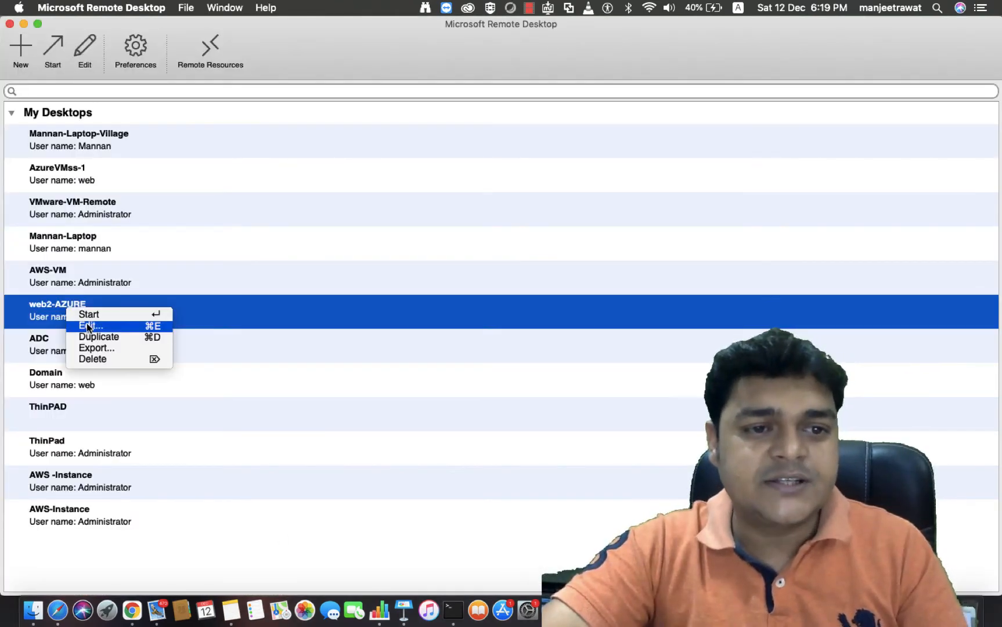
click(87, 325)
triple_click(410, 287)
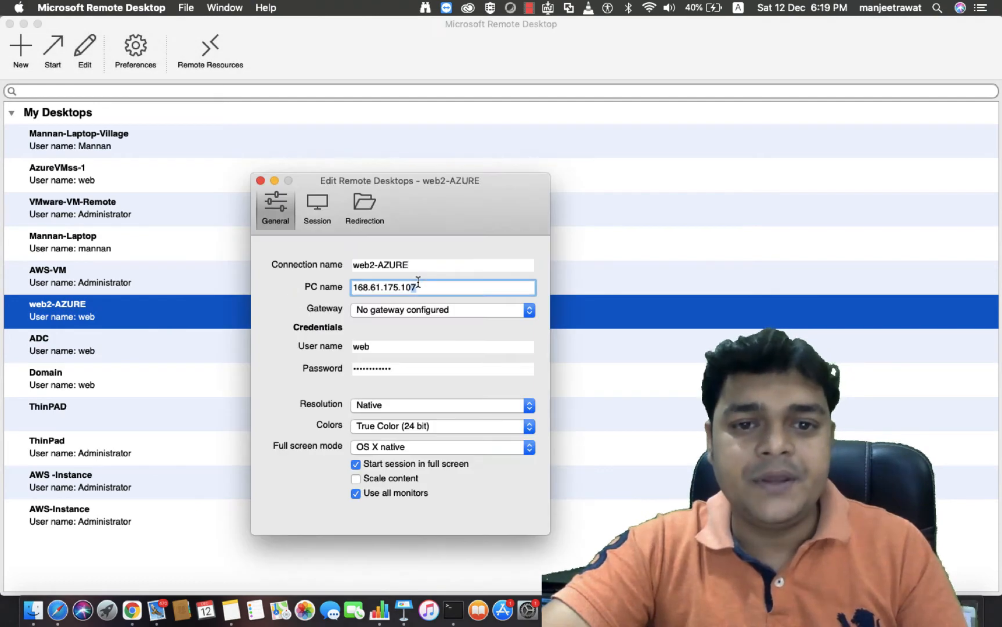
key(super+v)
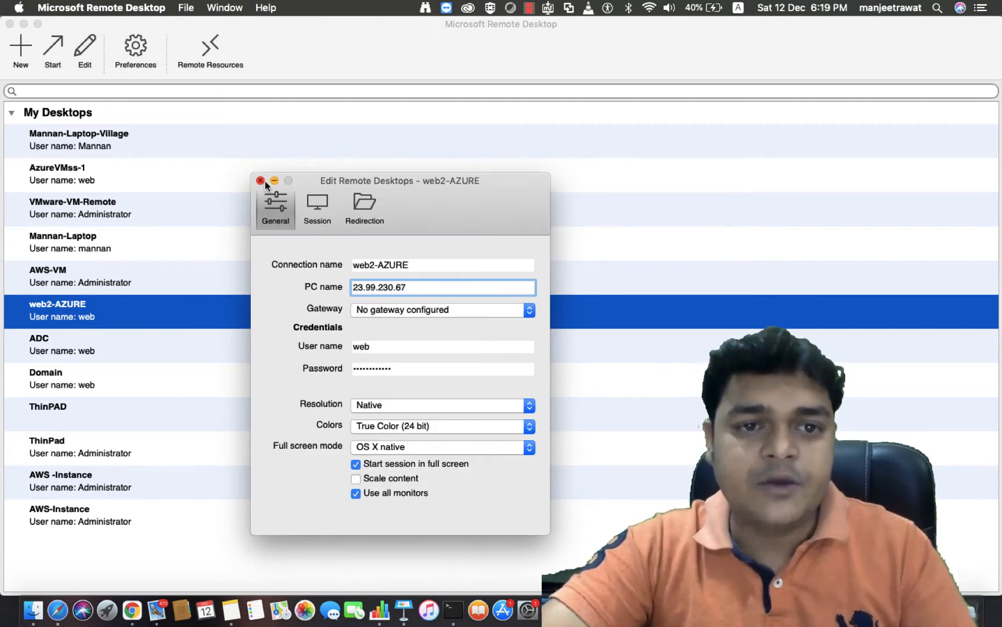
click(261, 181)
double_click(112, 318)
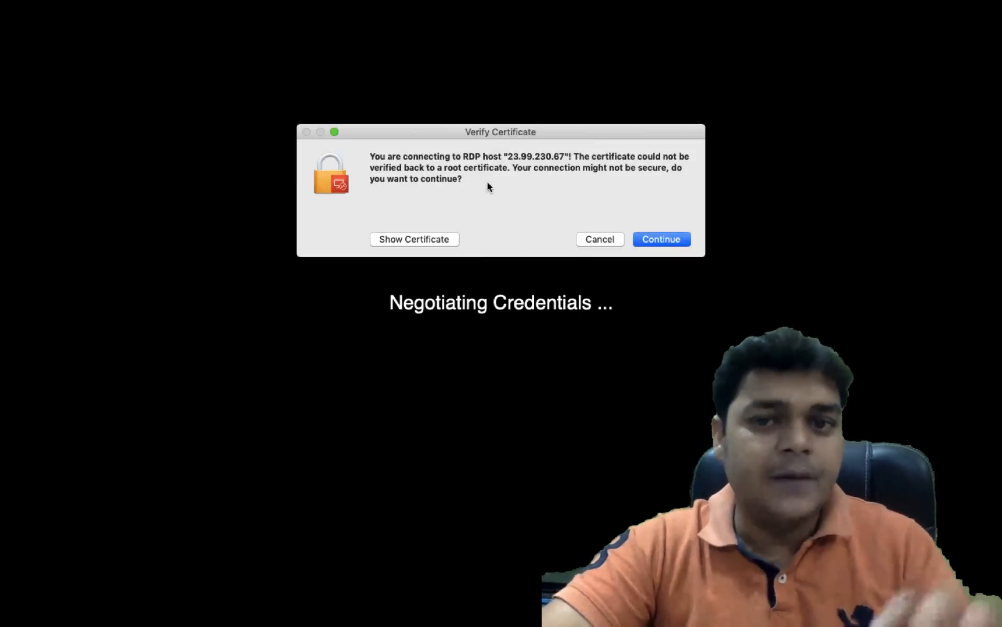
Accept the unverified certificate and allow network discovery on the VM
click(686, 241)
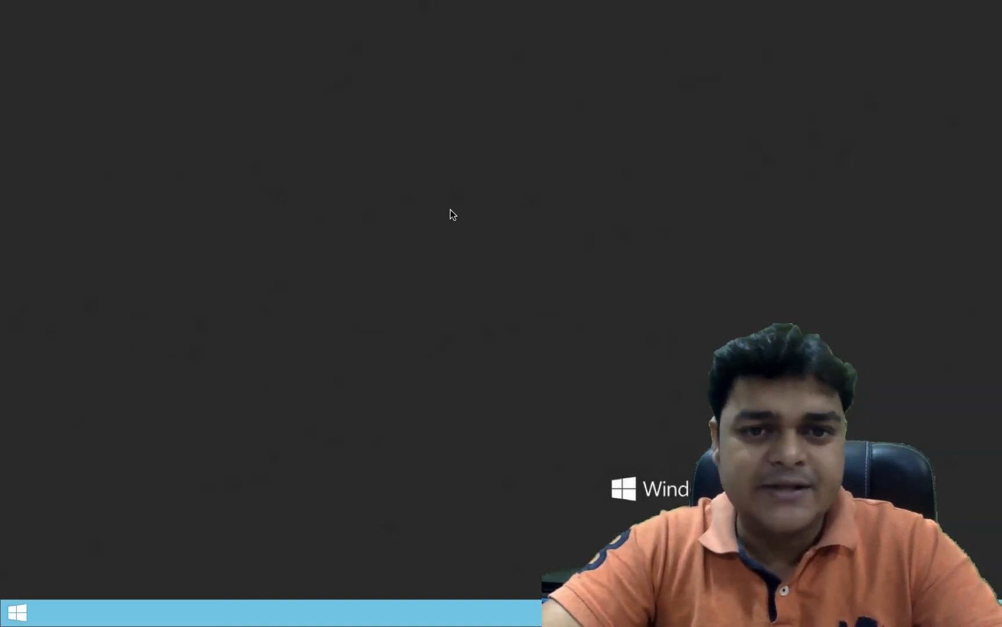
right_click(450, 210)
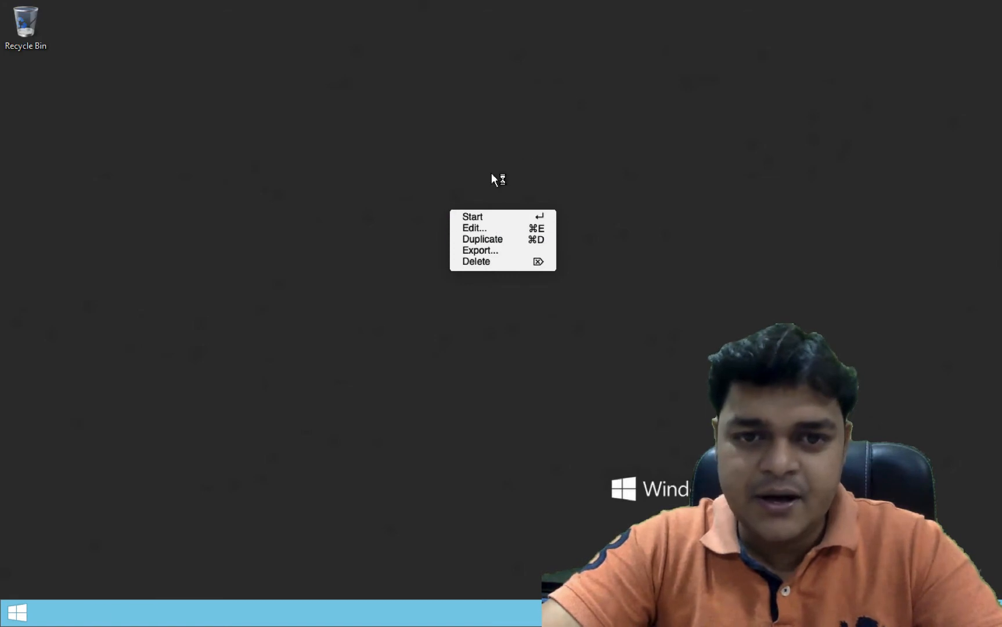
click(514, 141)
click(874, 263)
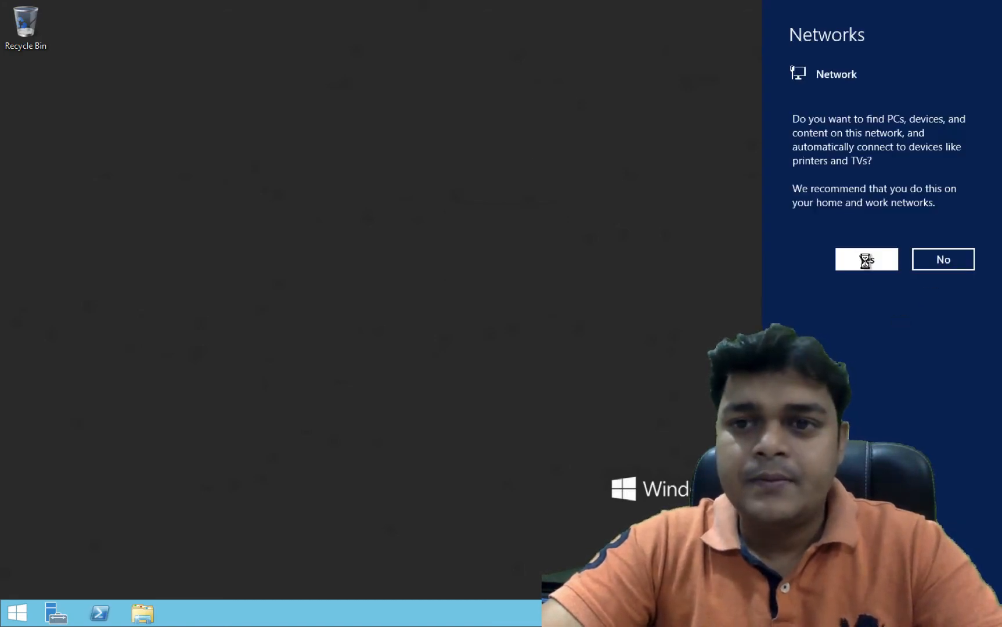
Refresh the remote desktop several times while Server Manager loads
right_click(536, 210)
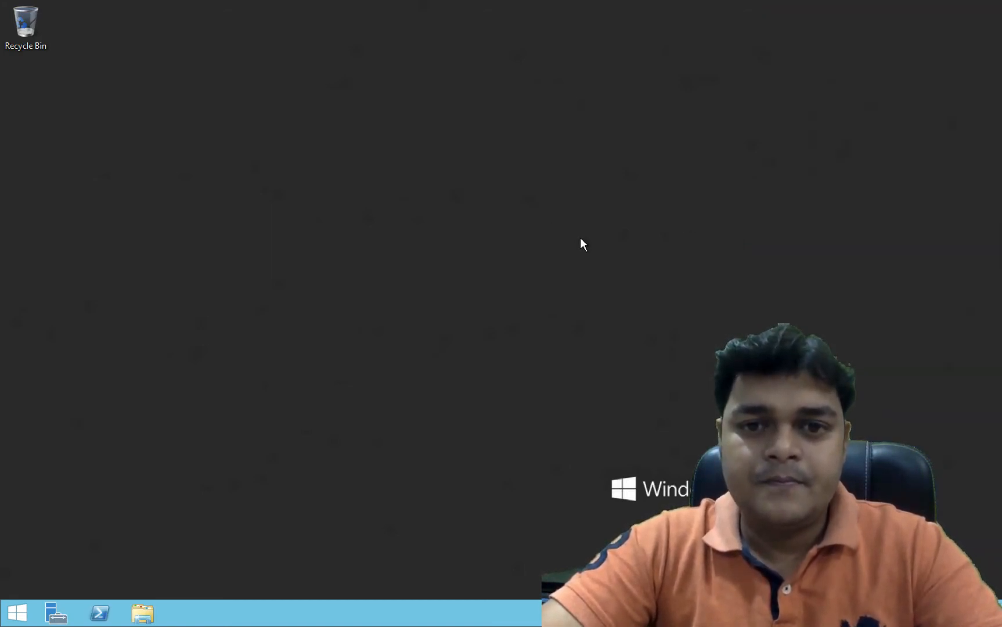
click(587, 250)
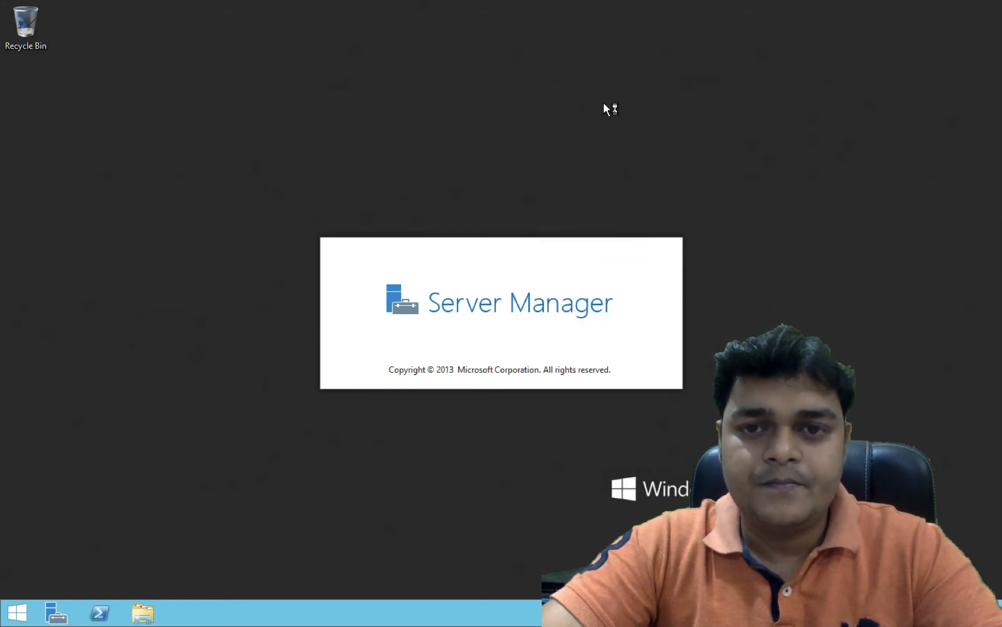
right_click(604, 103)
click(639, 142)
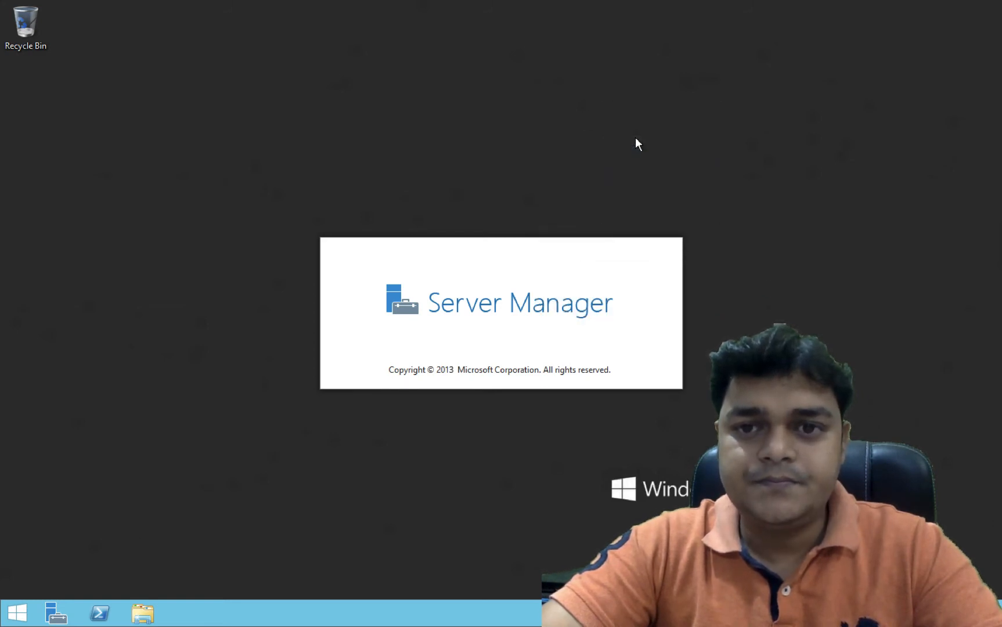
right_click(635, 137)
click(668, 177)
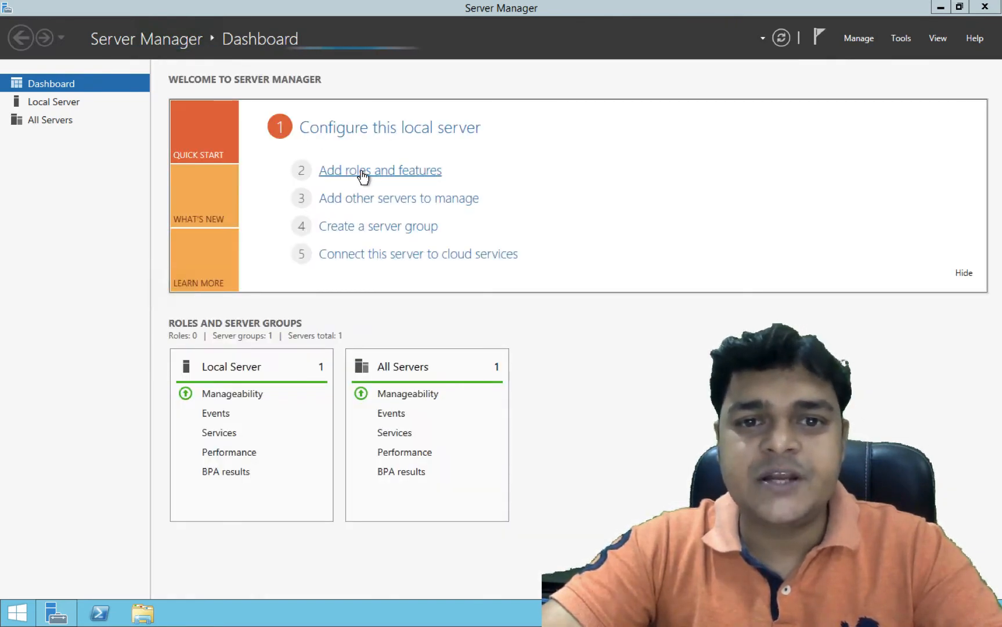
Launch the Add Roles and Features Wizard and advance to the server roles page
click(363, 172)
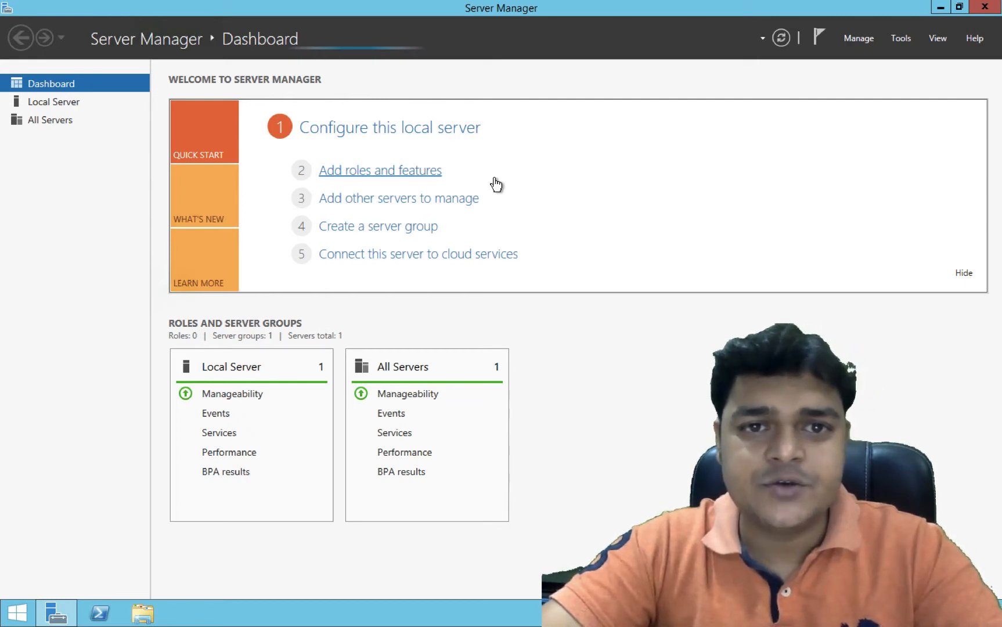
click(393, 172)
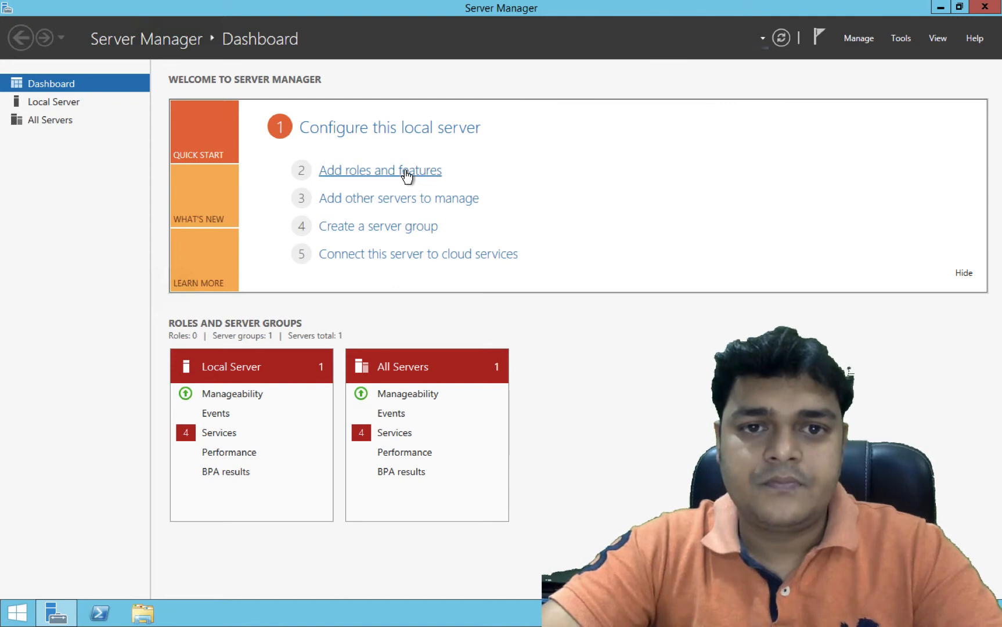
click(407, 174)
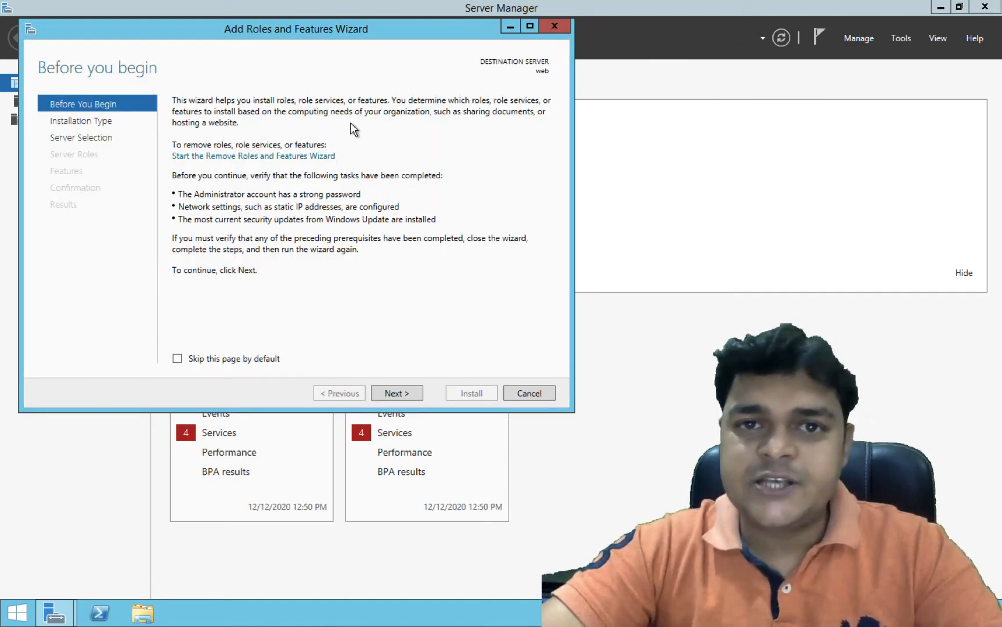
click(398, 393)
click(398, 393)
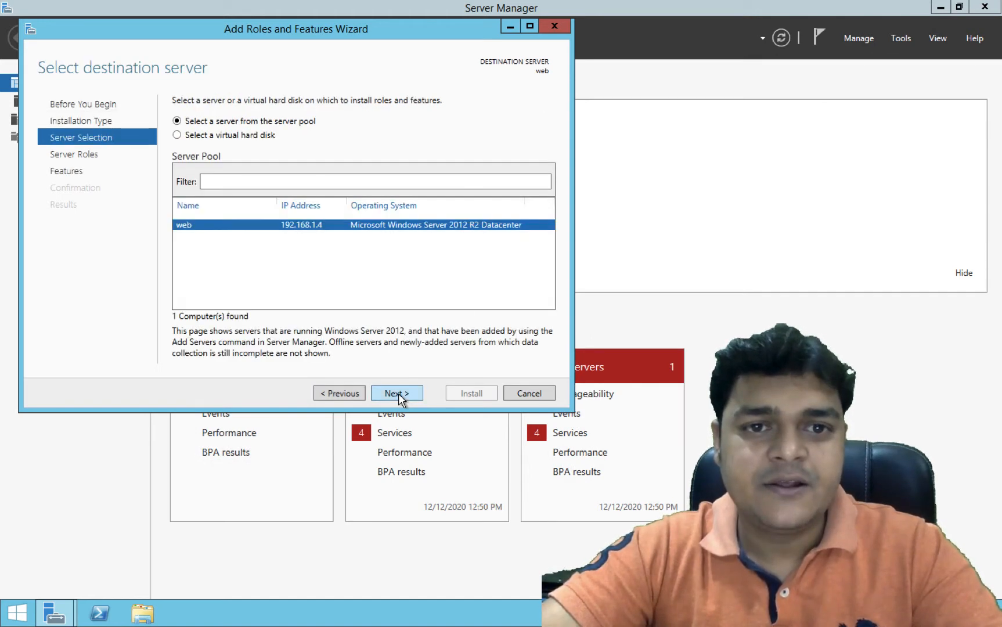
click(399, 393)
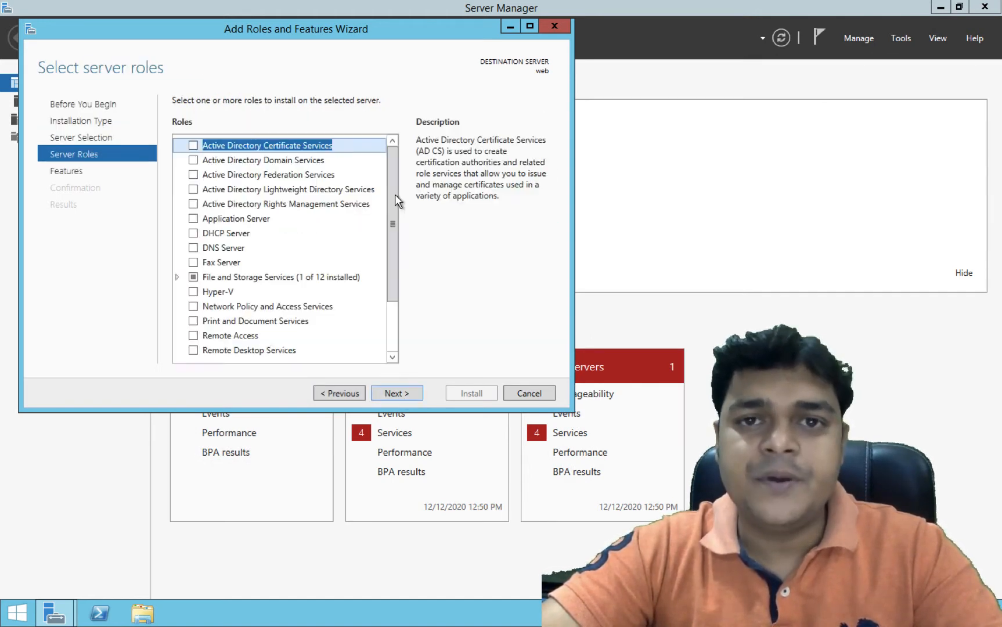
Select Web Server (IIS) with its required features and default role services, then install
scroll(256, 308, down, 2)
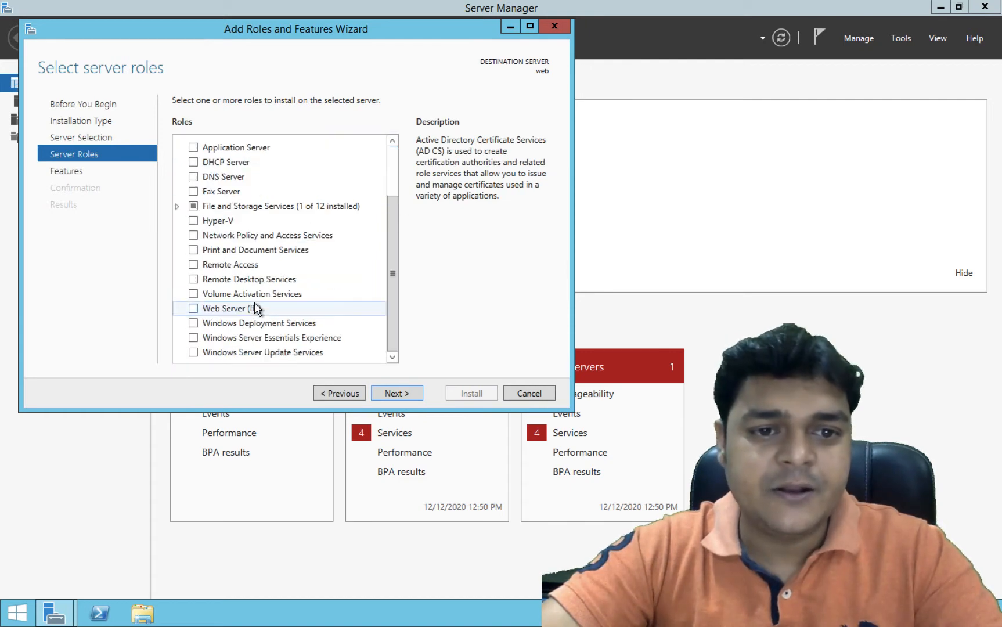
click(194, 309)
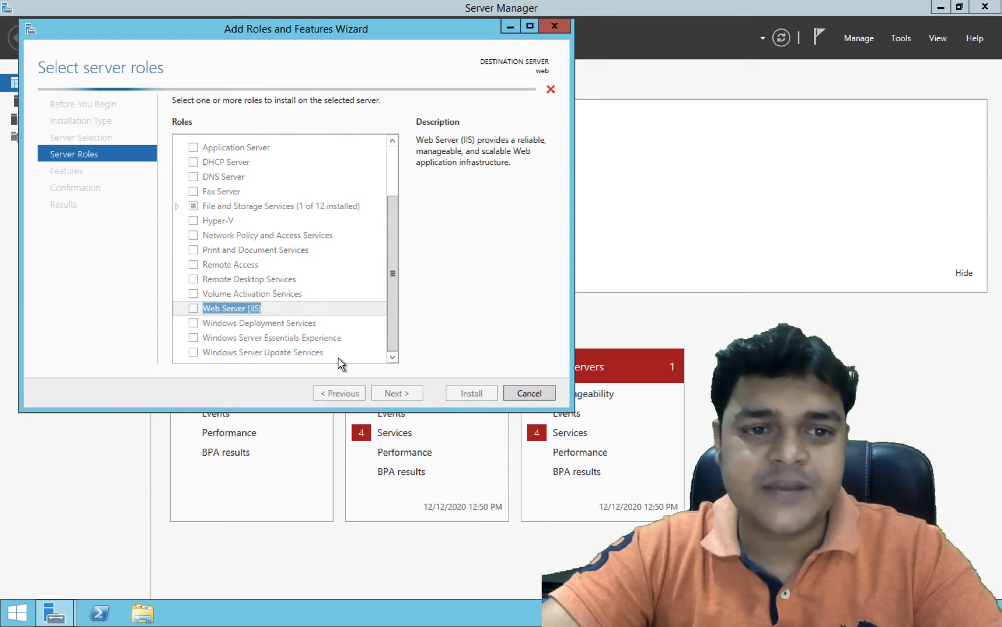
click(342, 330)
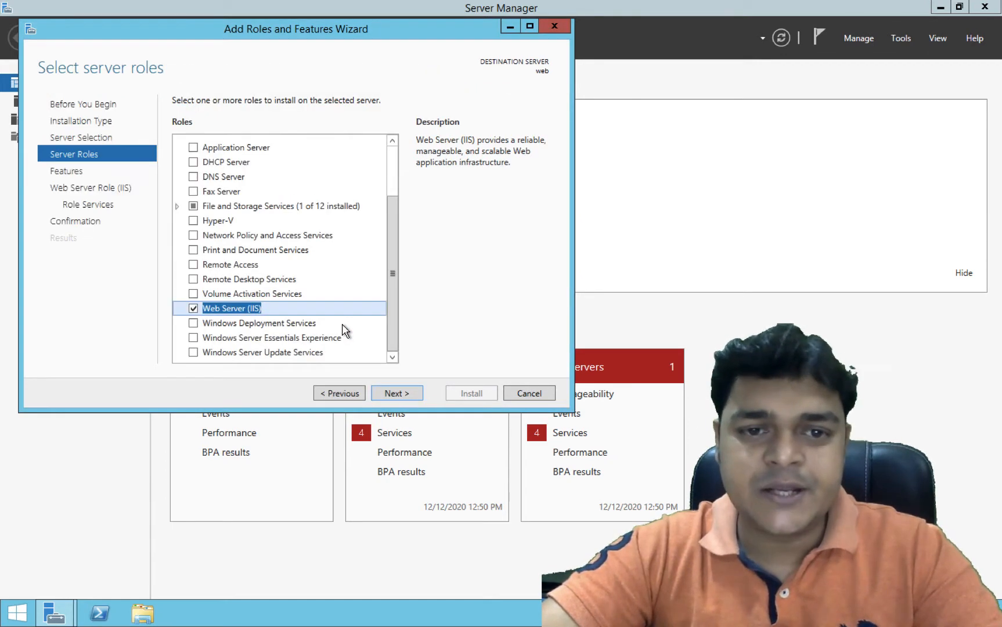
click(414, 397)
click(404, 395)
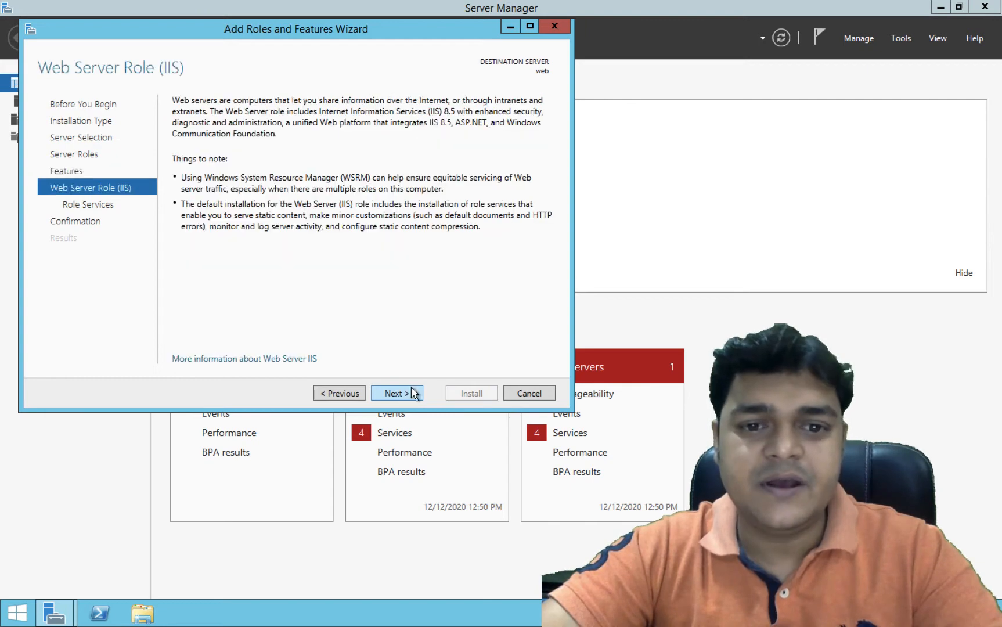
click(411, 394)
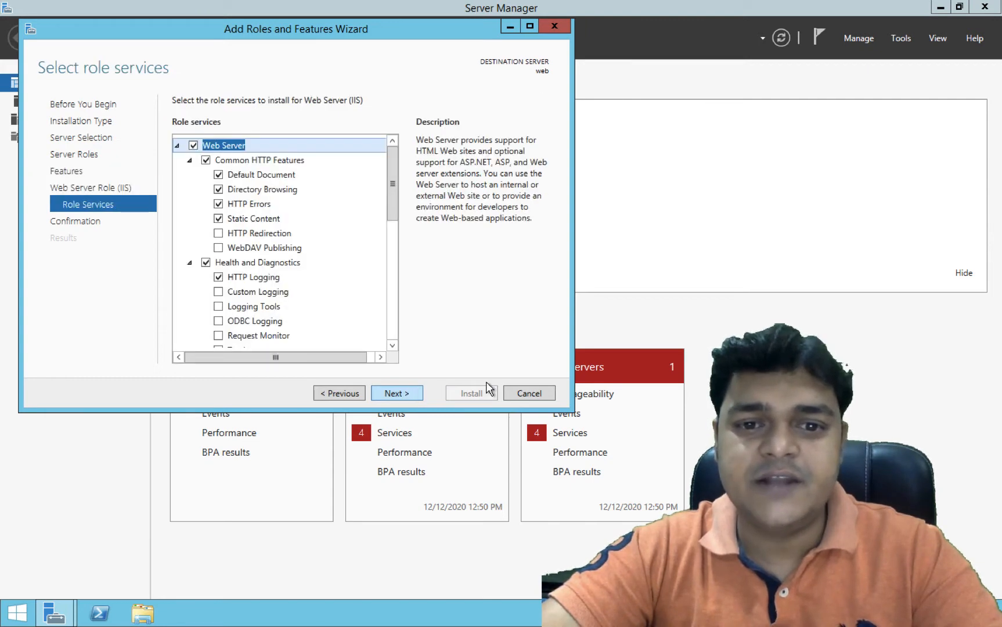
click(384, 389)
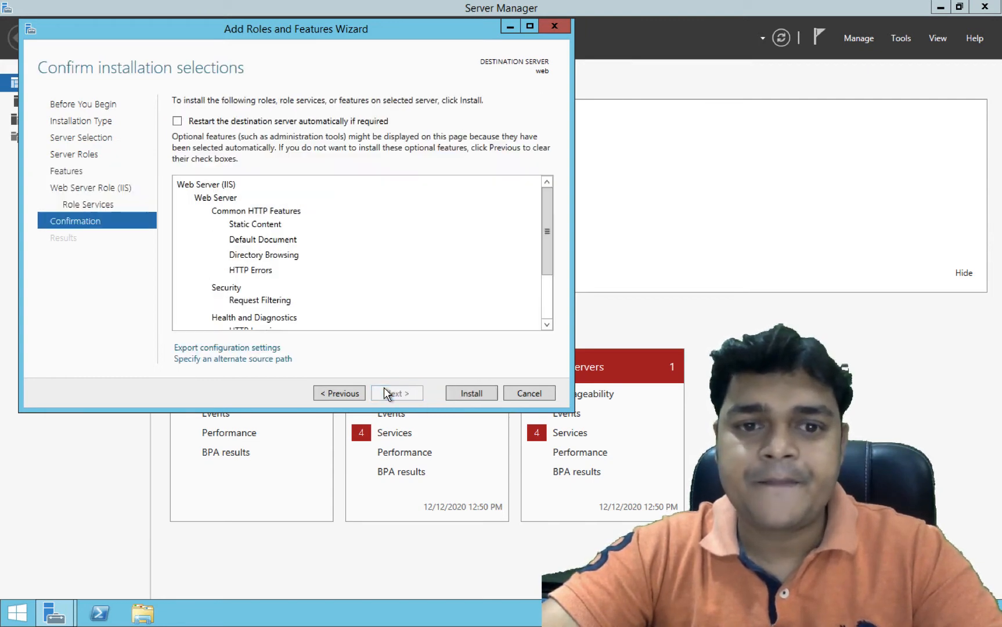
click(472, 394)
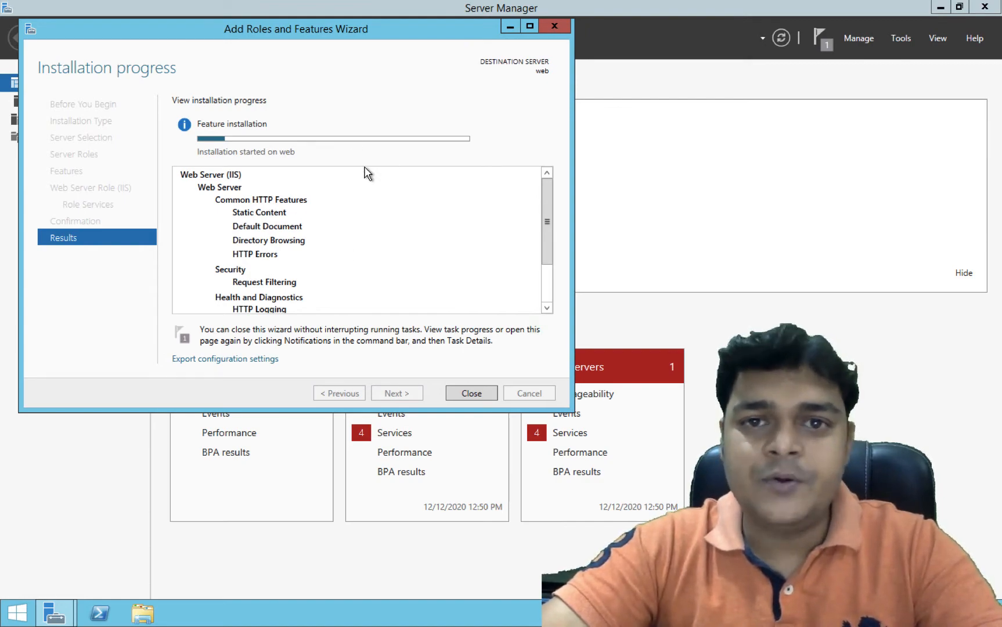
key(ctrl+Right)
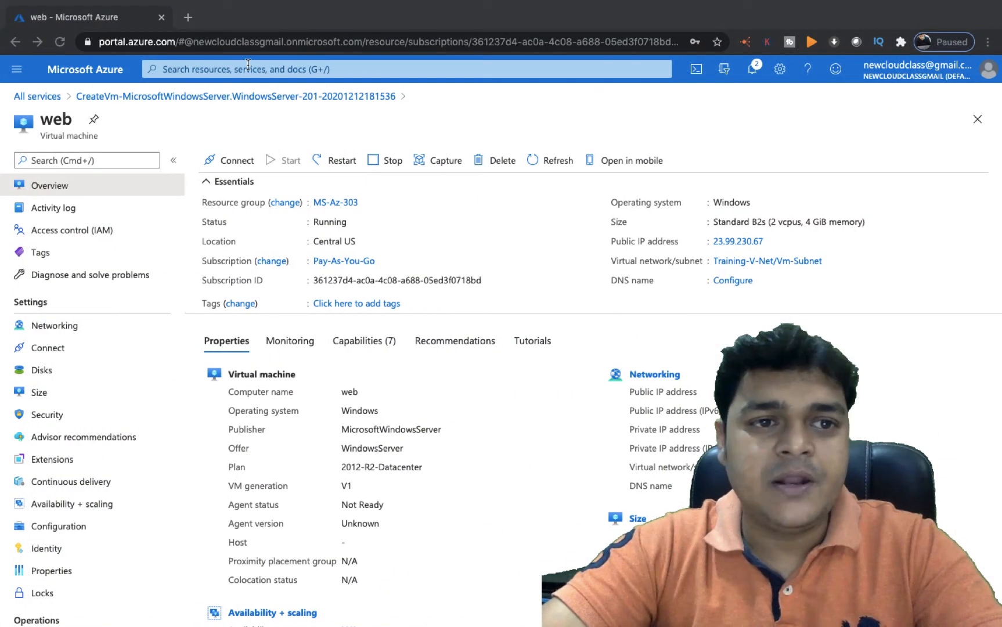
Go to All services > Networking > Application gateways and start a new gateway
click(44, 97)
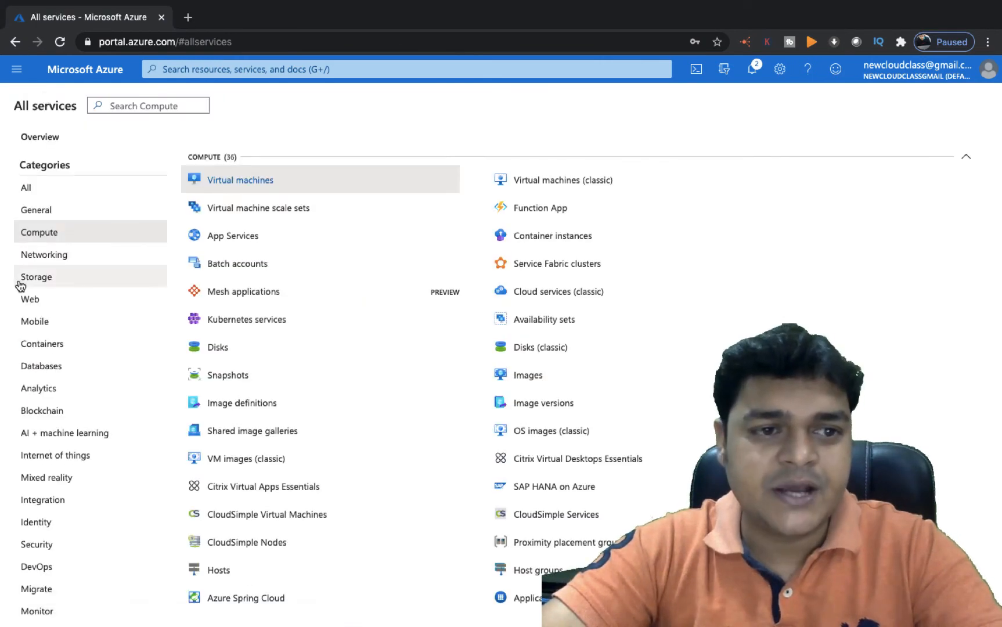
click(49, 259)
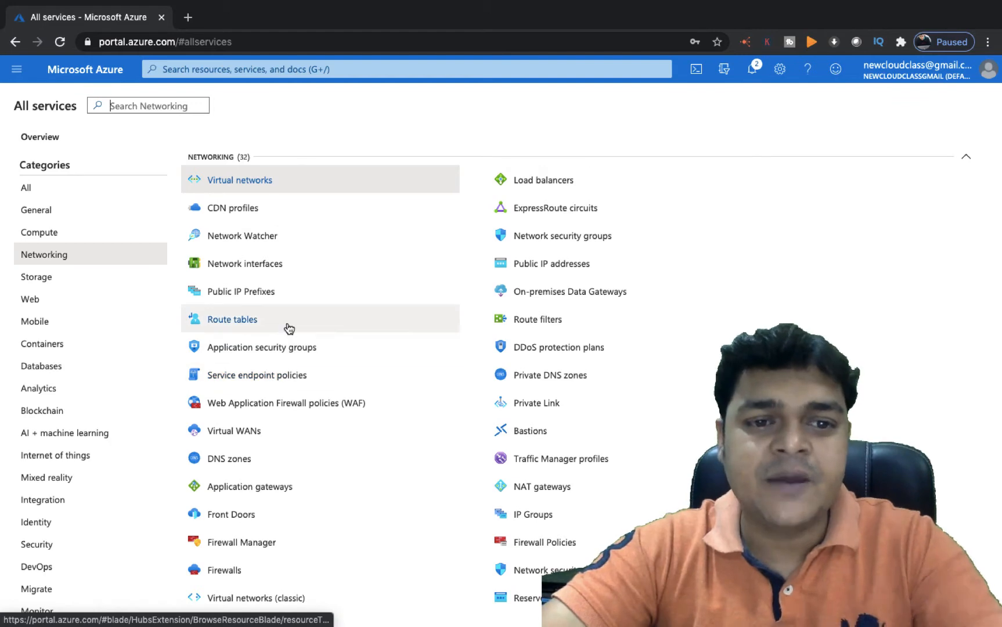
mouse_move(293, 384)
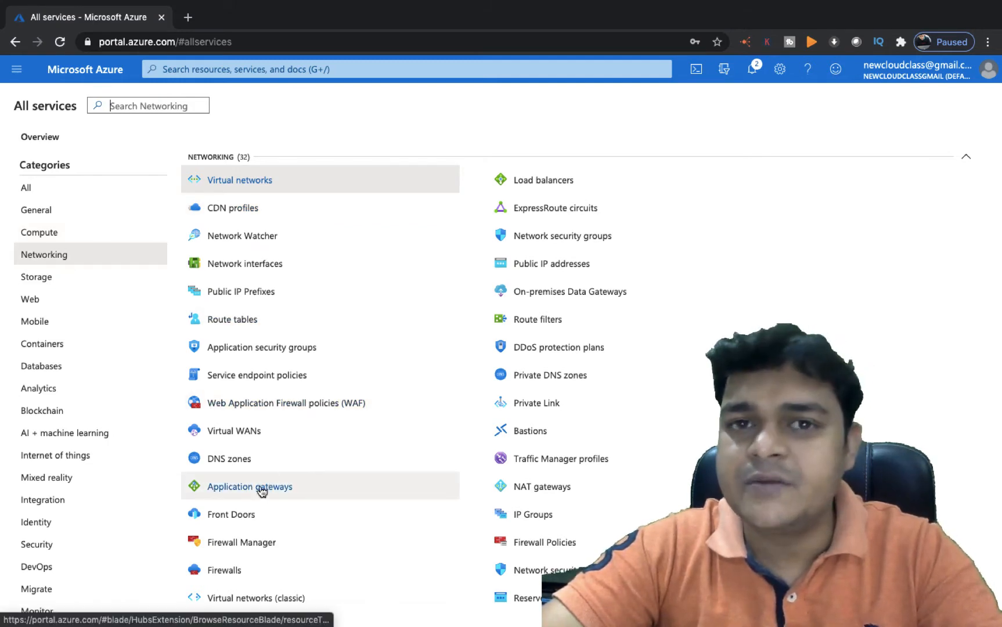
click(241, 489)
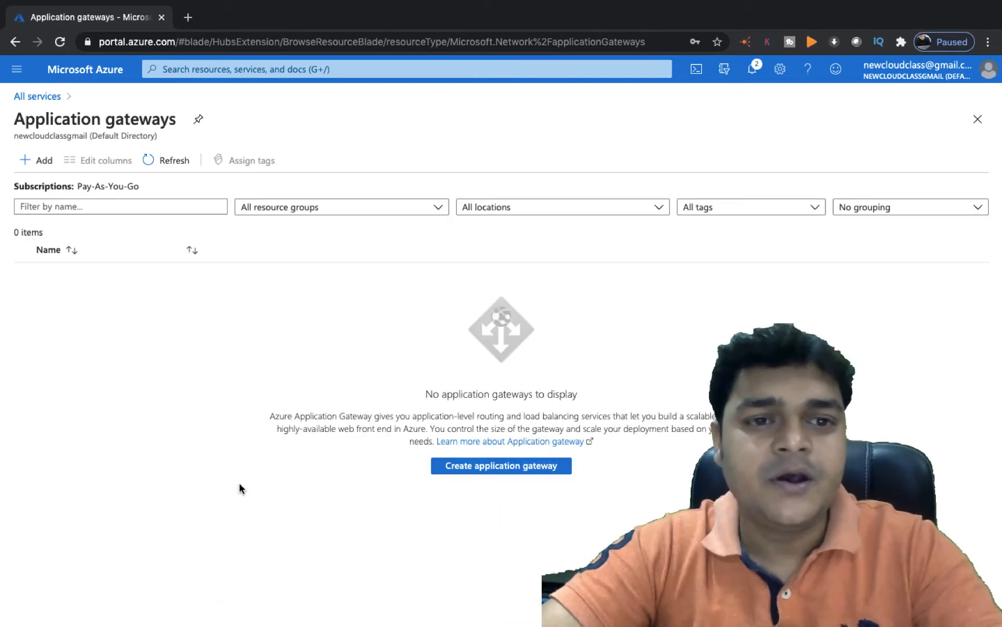
click(499, 472)
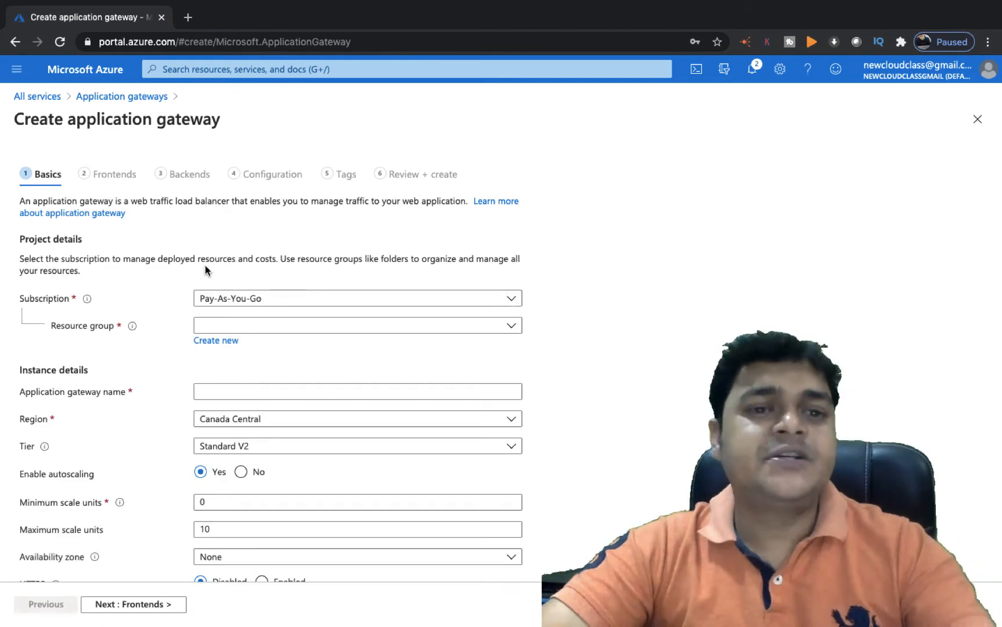
click(250, 329)
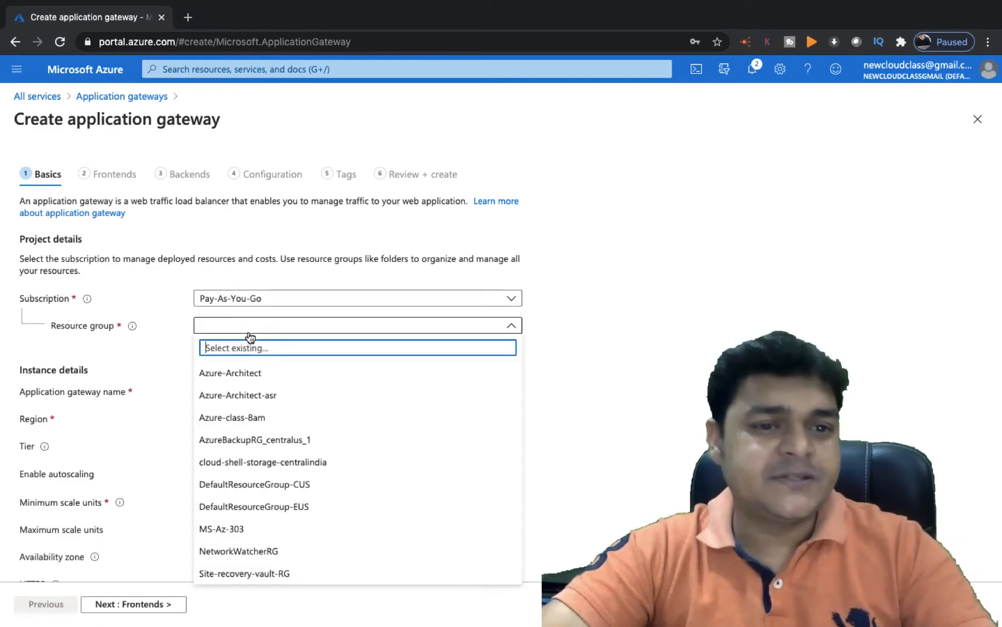
Set resource group MS-Az-303, gateway name class-gateway and region Central US
click(222, 529)
scroll(270, 419, down, 3)
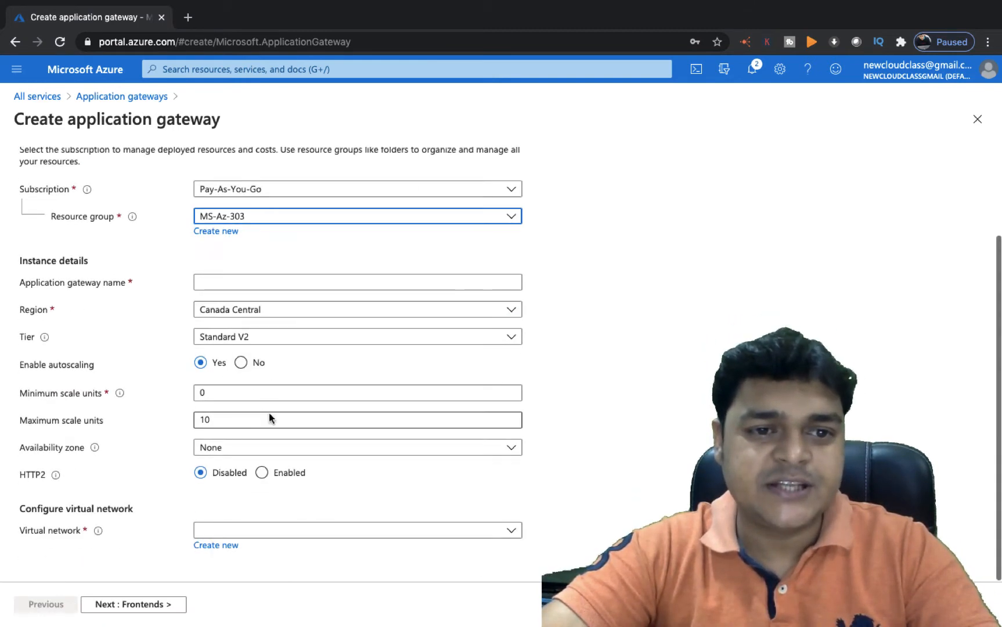
click(243, 282)
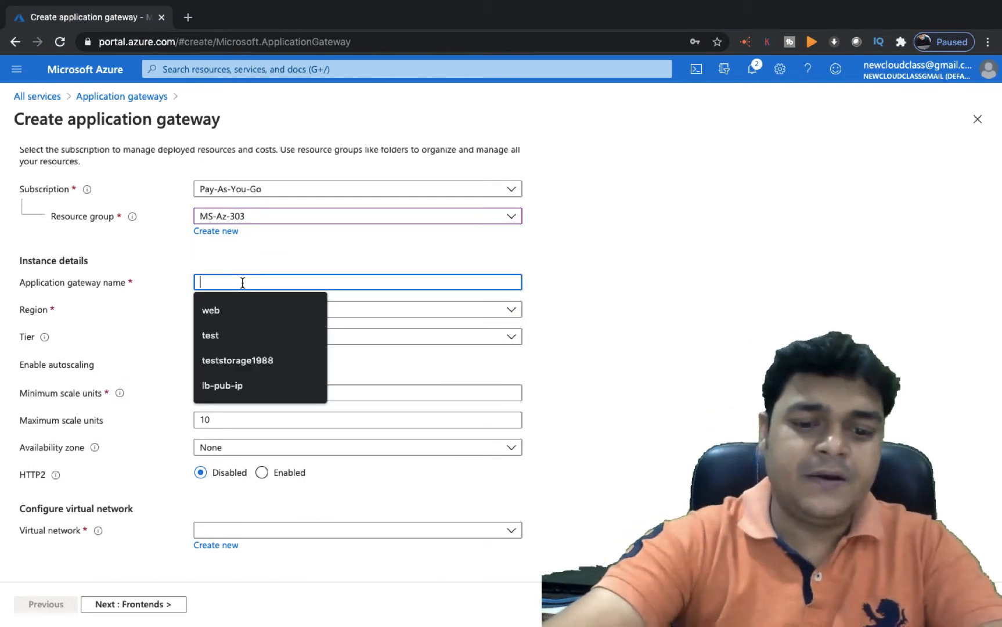
text(class-gateway)
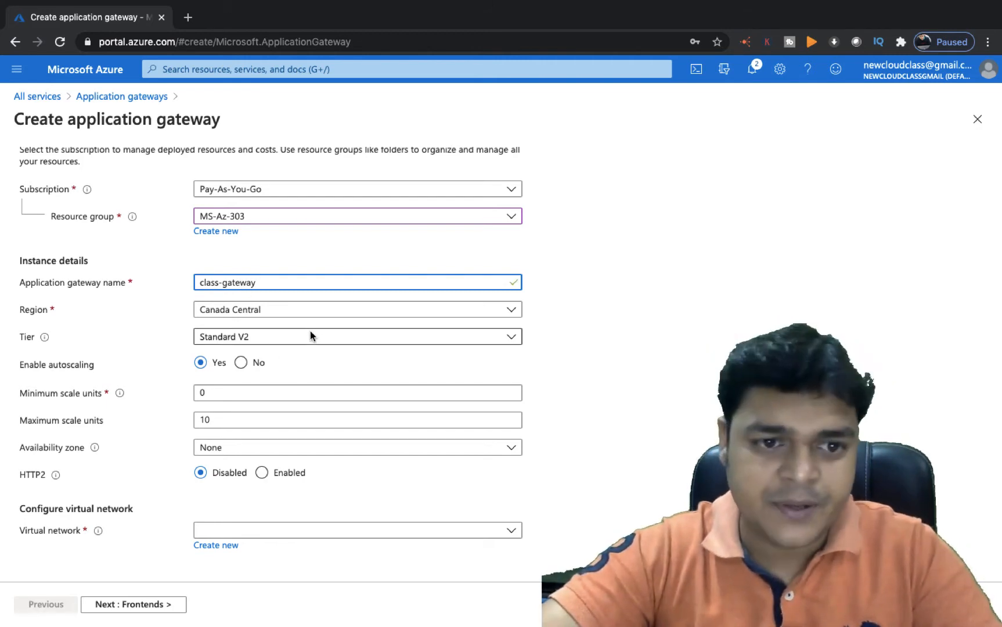
click(281, 314)
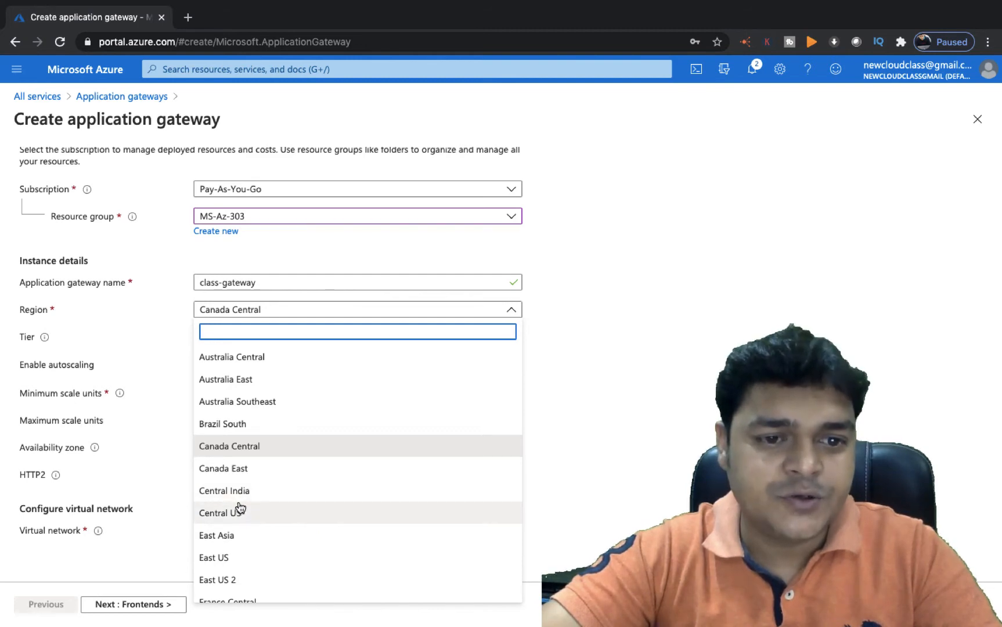
scroll(242, 475, down, 3)
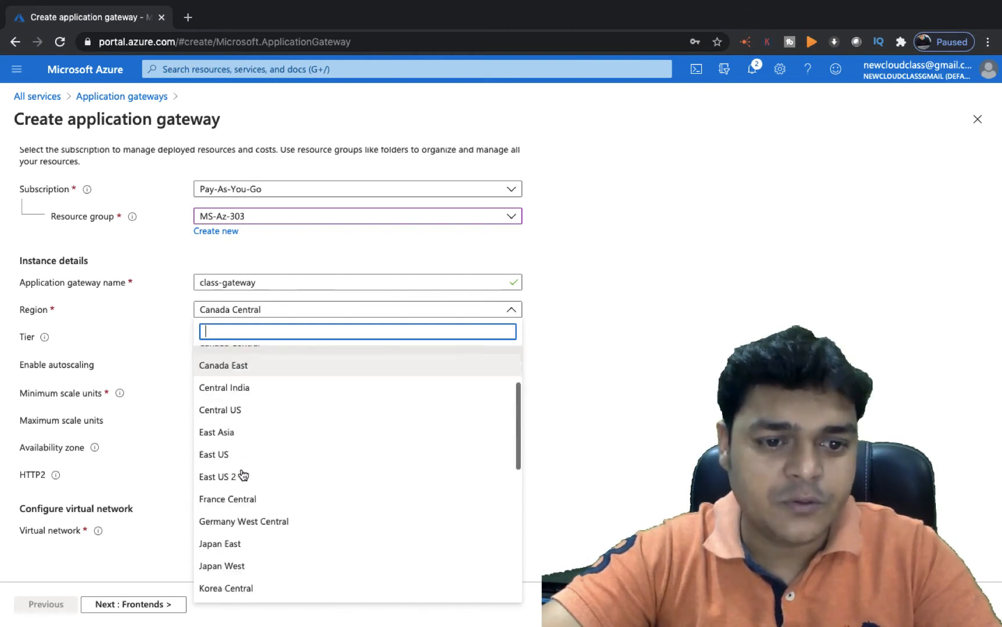
scroll(241, 491, down, 3)
scroll(239, 498, up, 3)
click(225, 393)
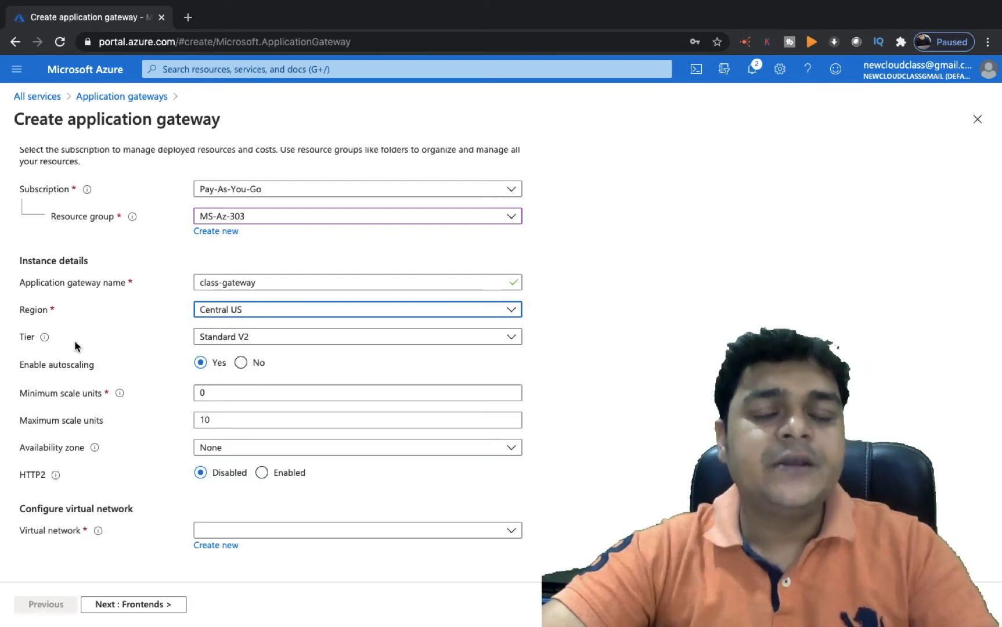
click(261, 340)
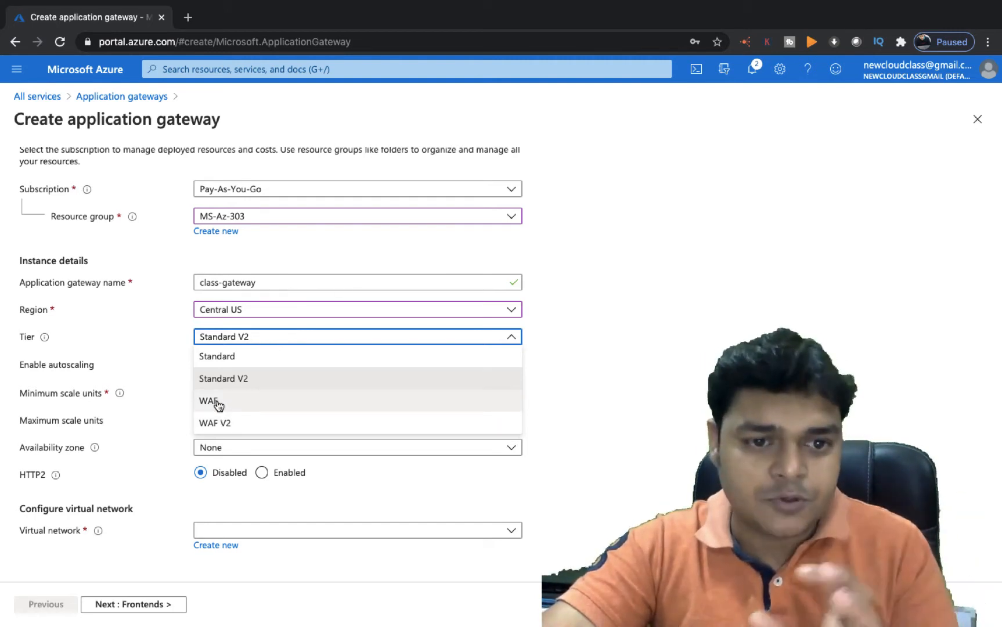
Keep tier Standard V2, autoscale from 1 to 10 units, and leave availability zone None
click(245, 378)
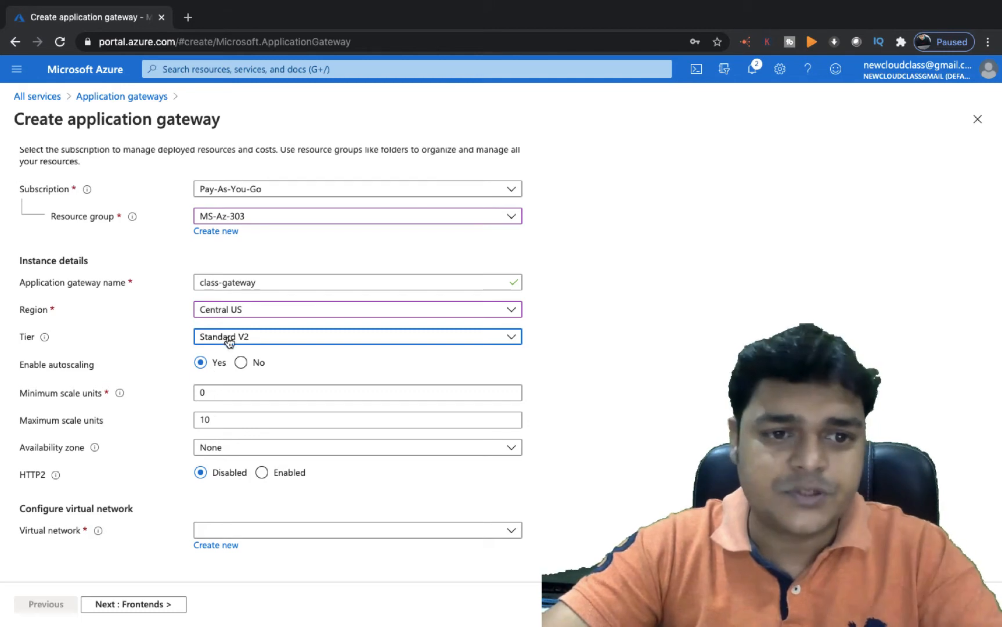
click(224, 397)
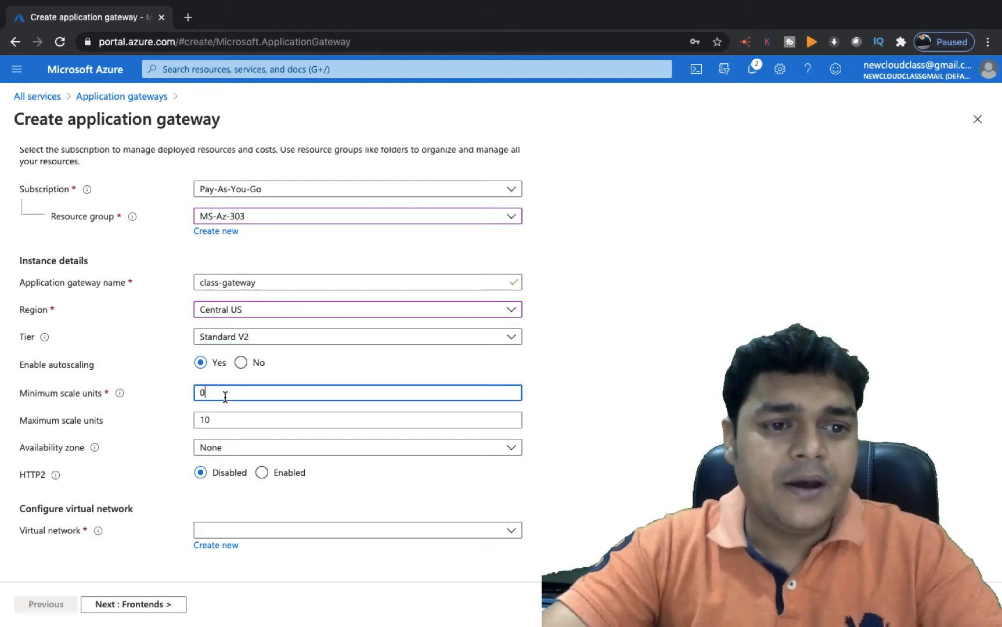
key(BackSpace)
text(1)
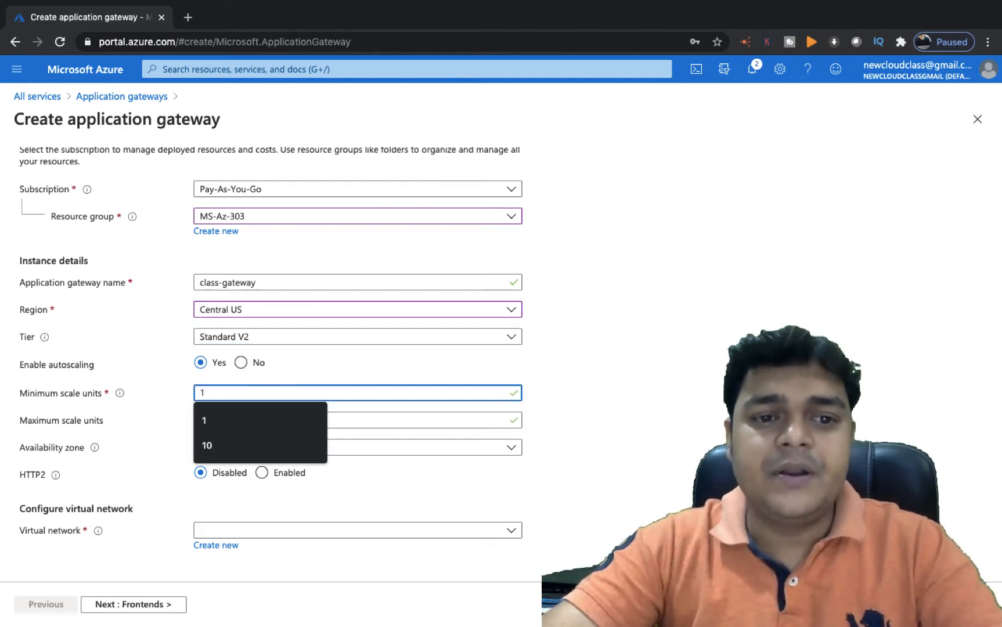
click(230, 423)
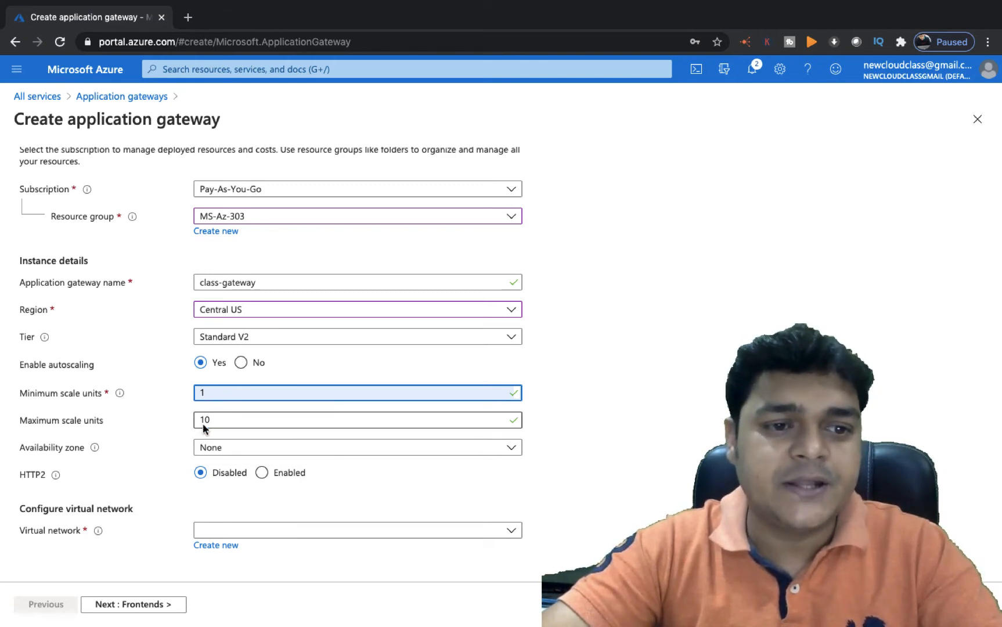
click(223, 419)
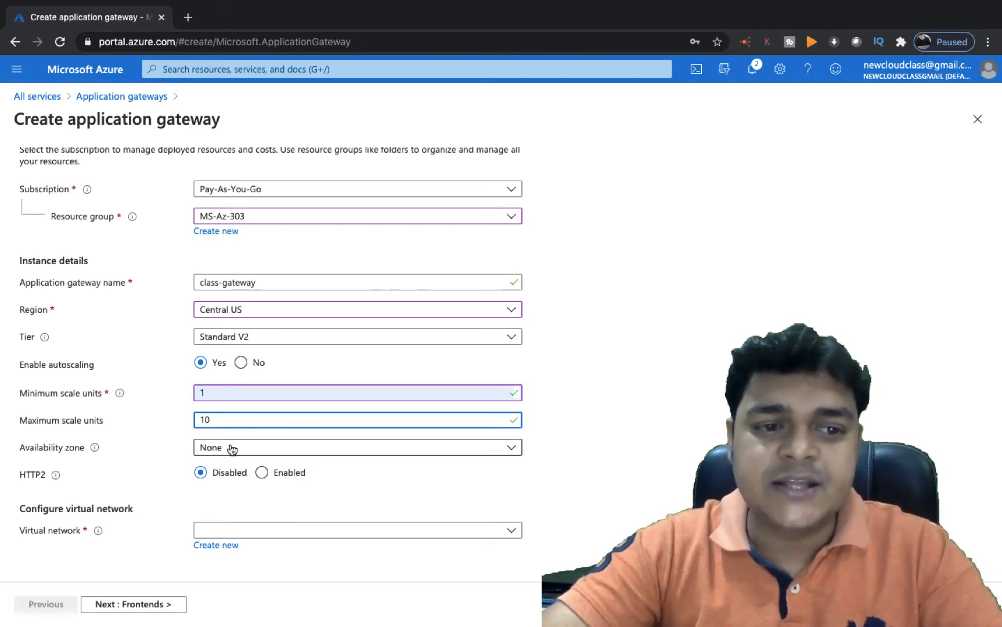
click(253, 447)
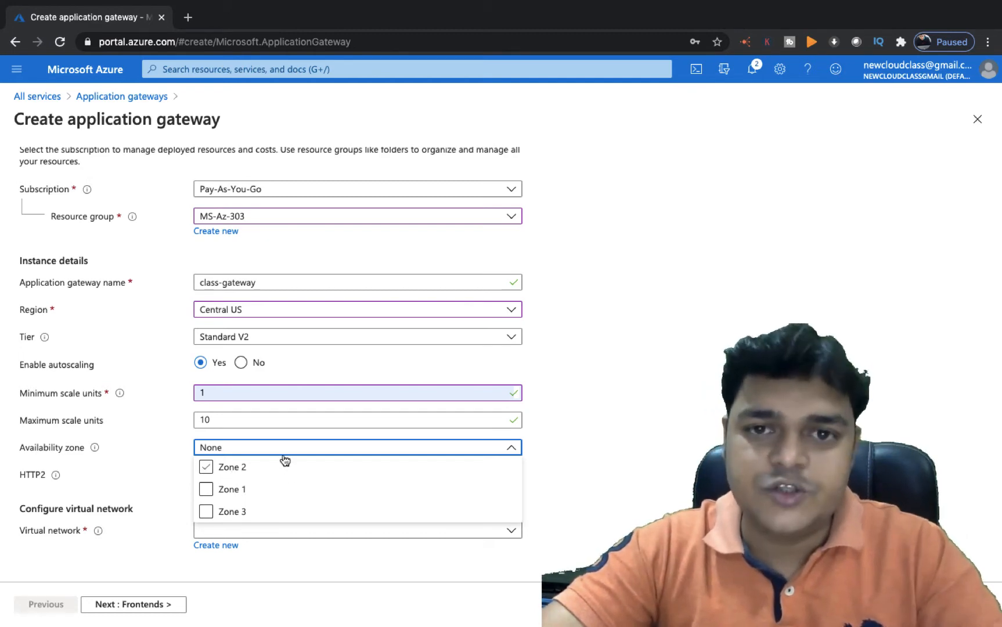
click(537, 515)
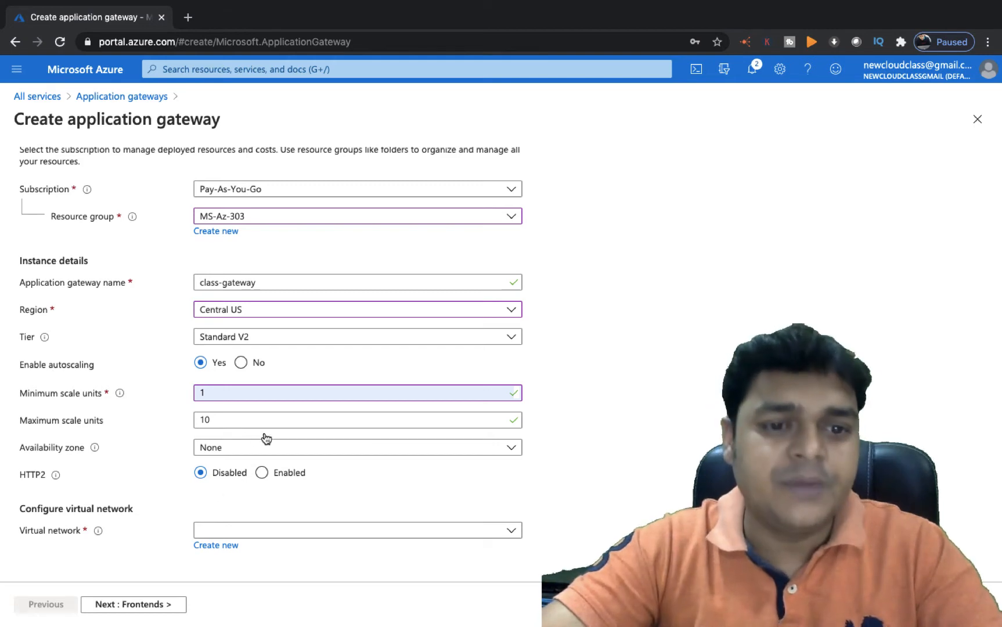
click(269, 537)
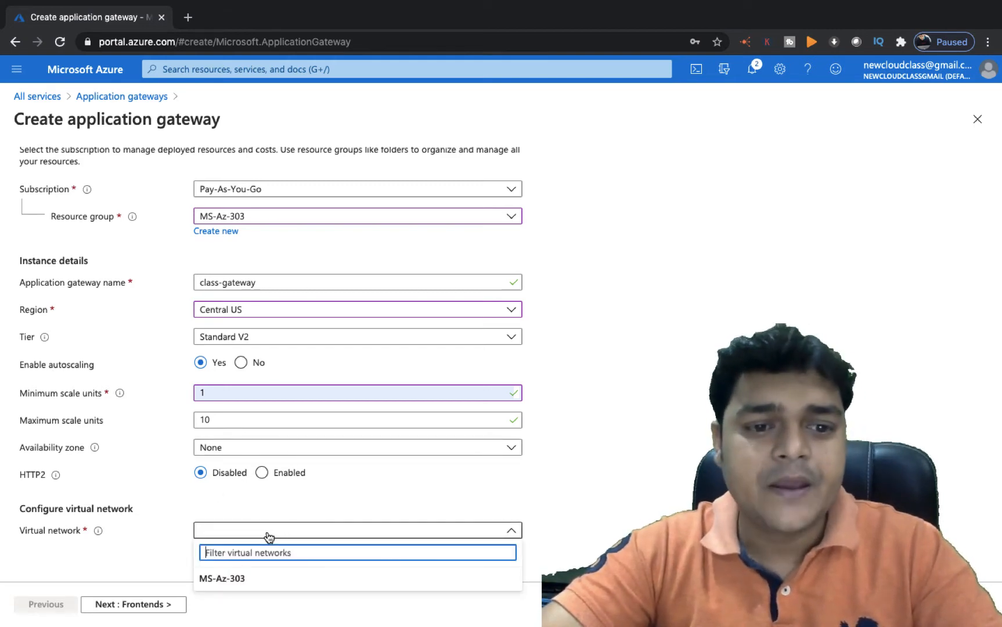
click(307, 535)
click(333, 537)
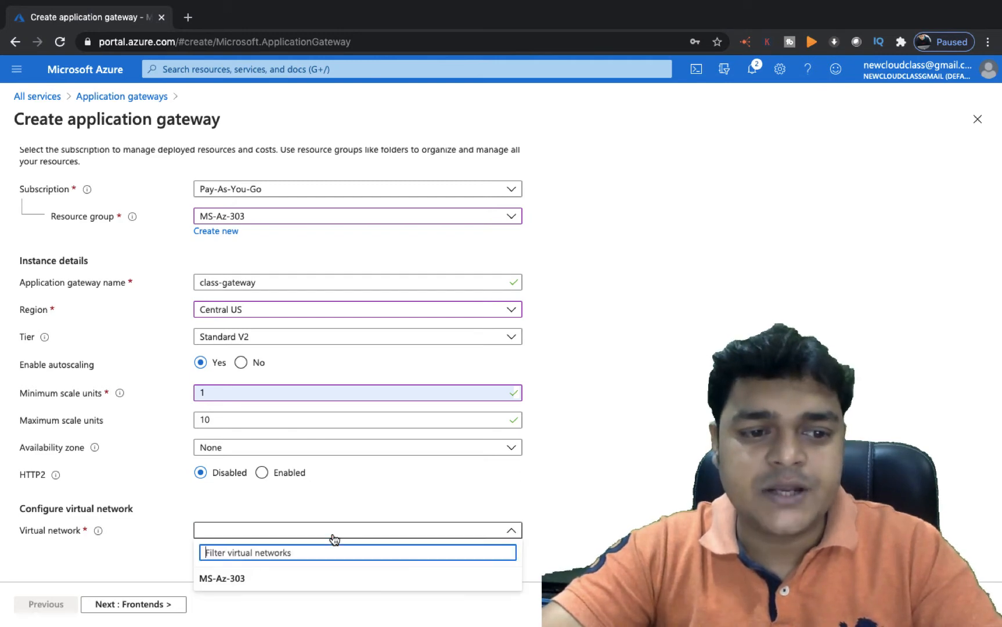
click(221, 580)
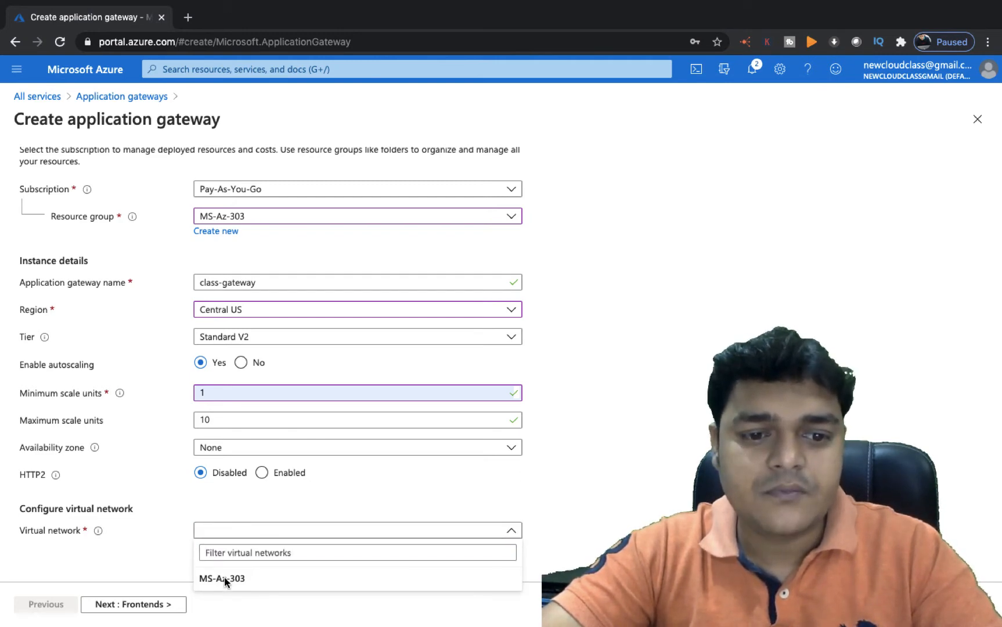
click(383, 495)
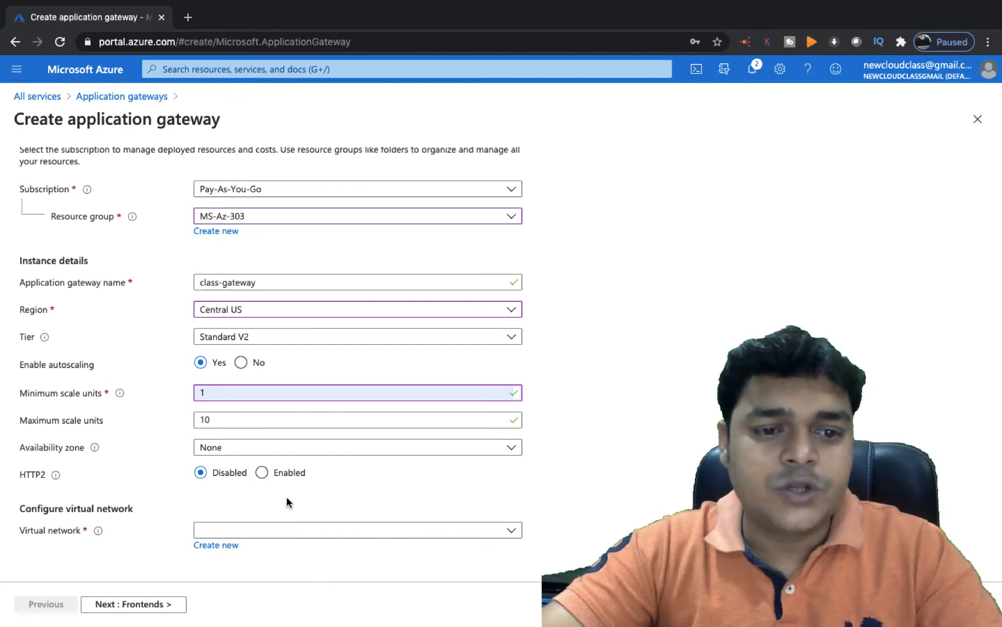
click(362, 532)
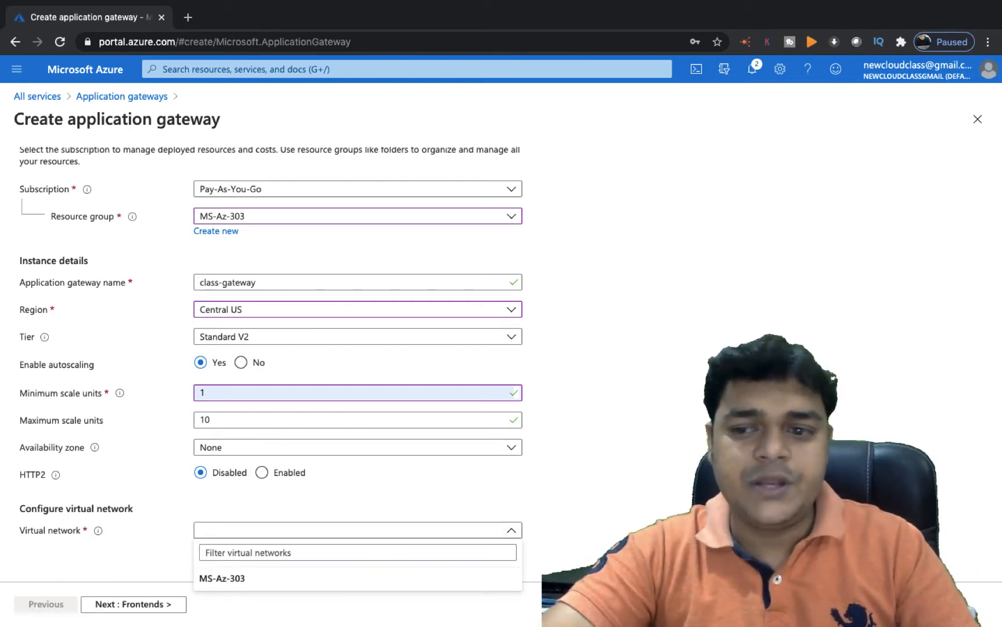
click(572, 418)
click(226, 550)
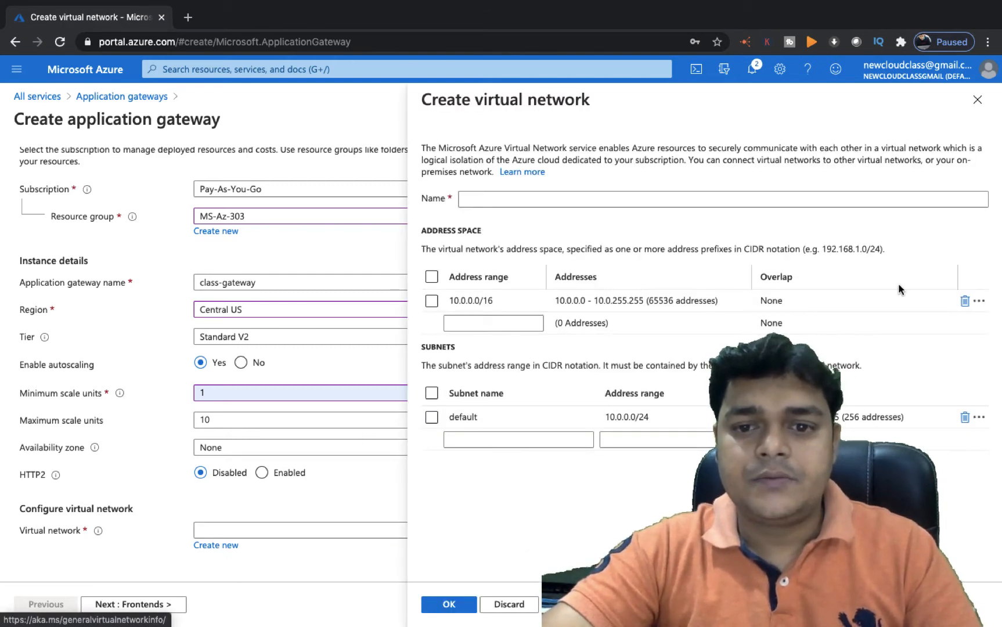
click(976, 101)
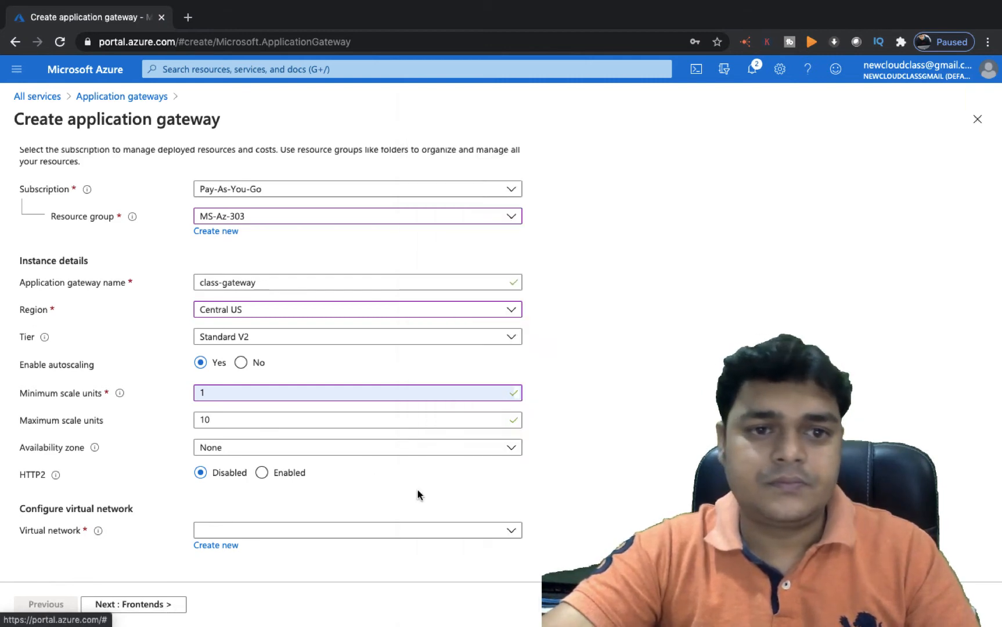
click(505, 529)
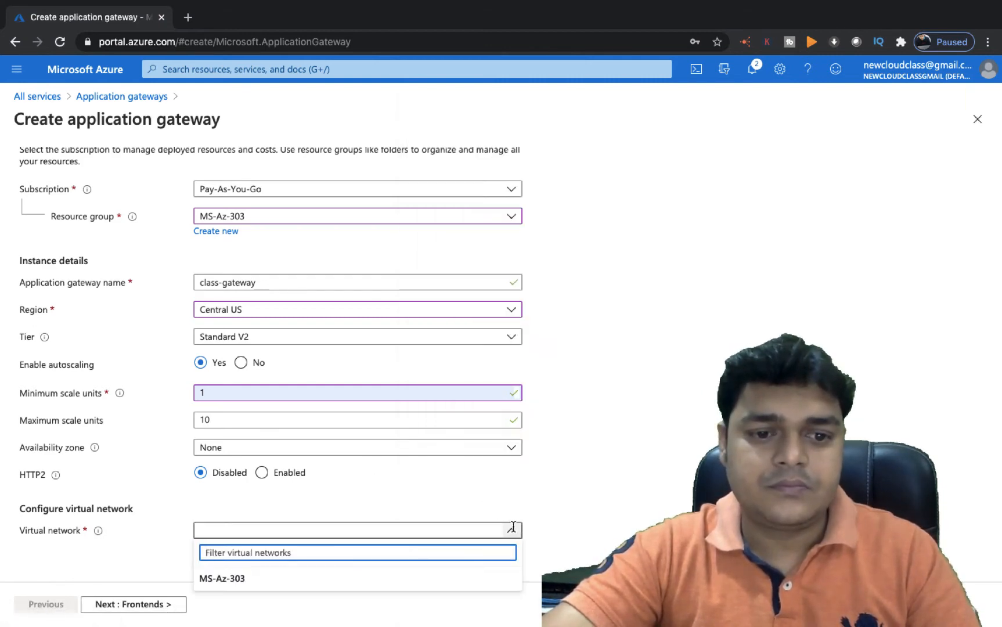
click(206, 578)
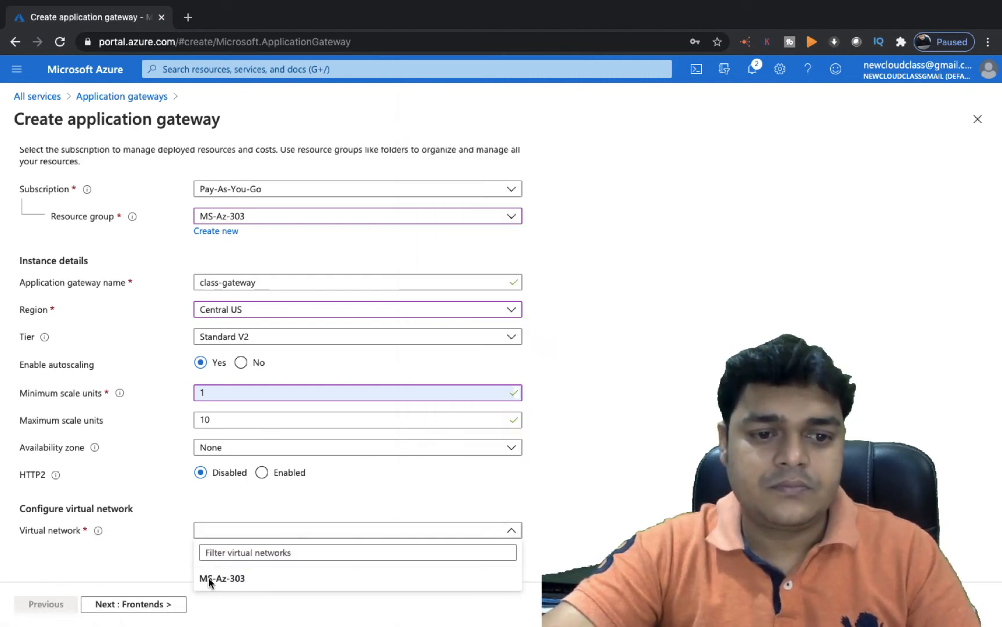
click(297, 447)
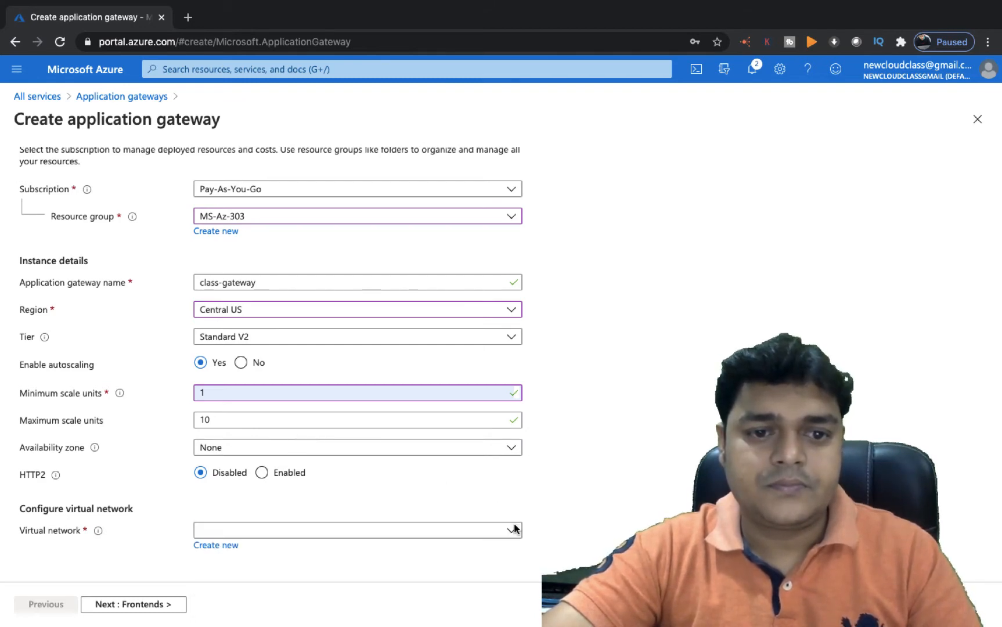
click(481, 532)
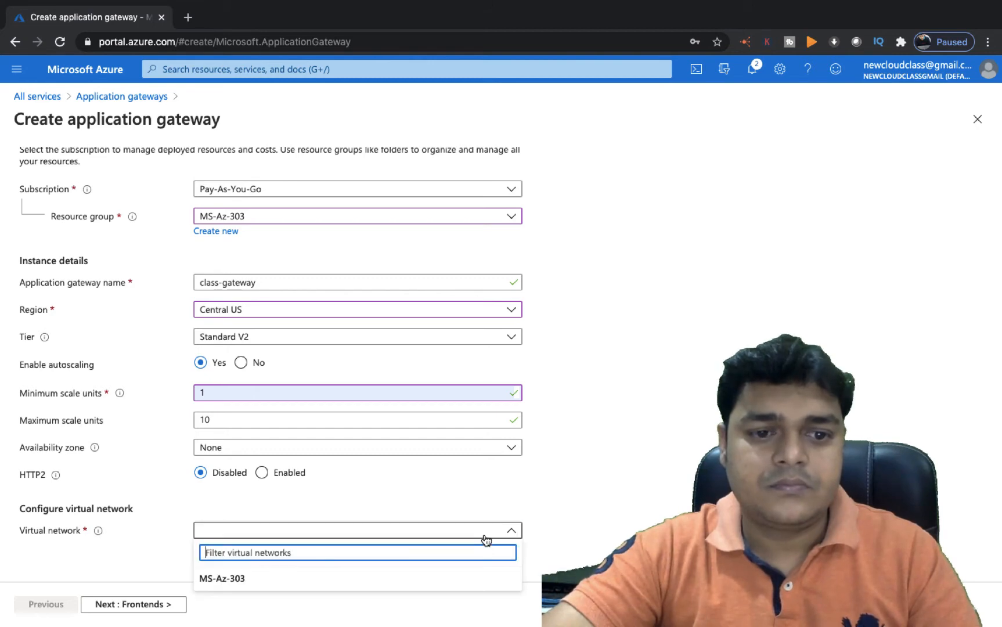
click(251, 551)
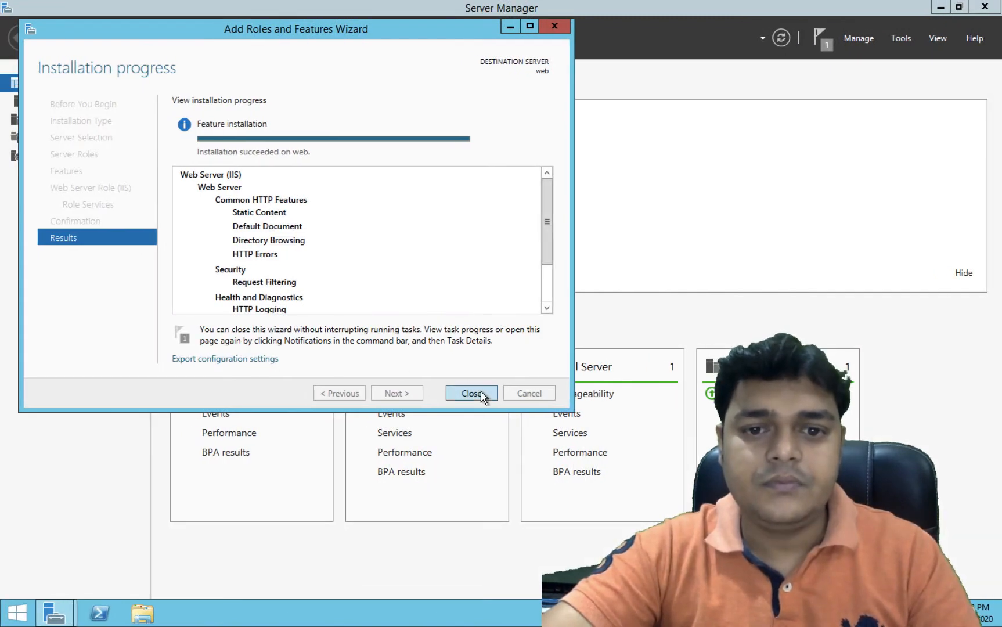
click(480, 393)
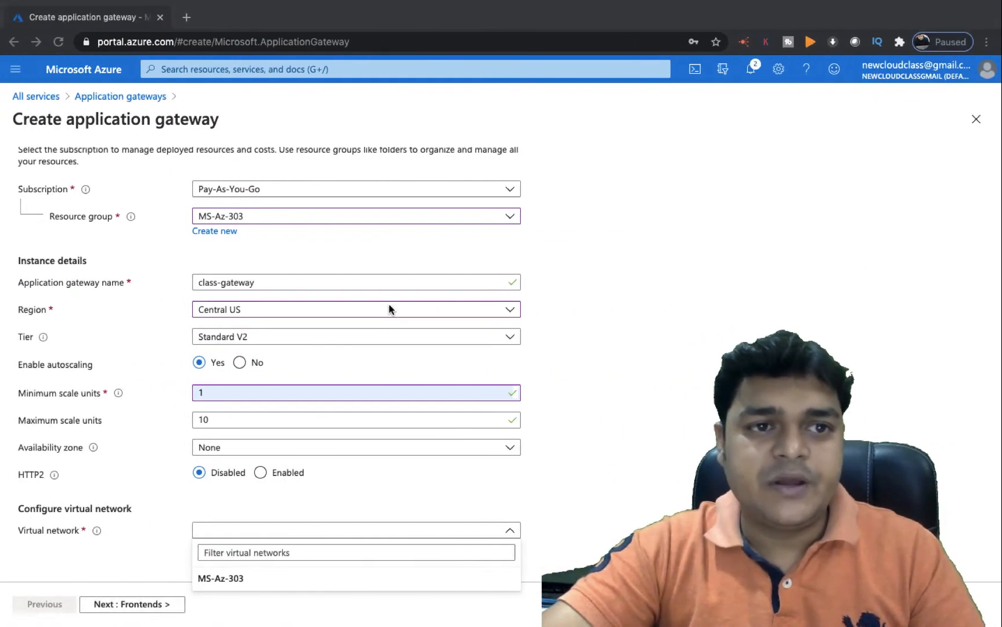
click(63, 104)
In a new tab, review existing virtual networks, then open a fresh Create application gateway form
click(248, 22)
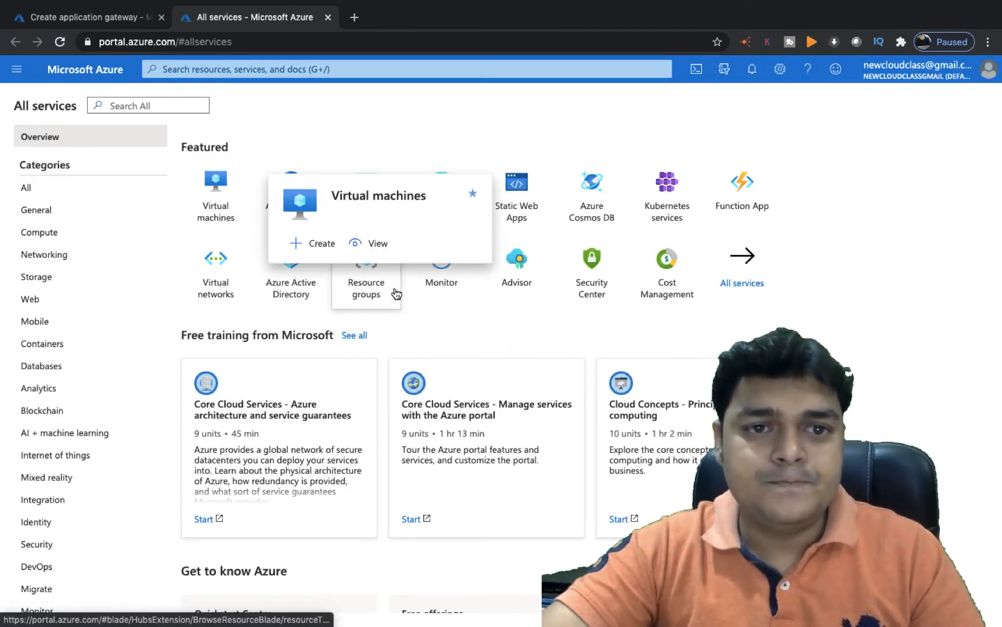
click(225, 280)
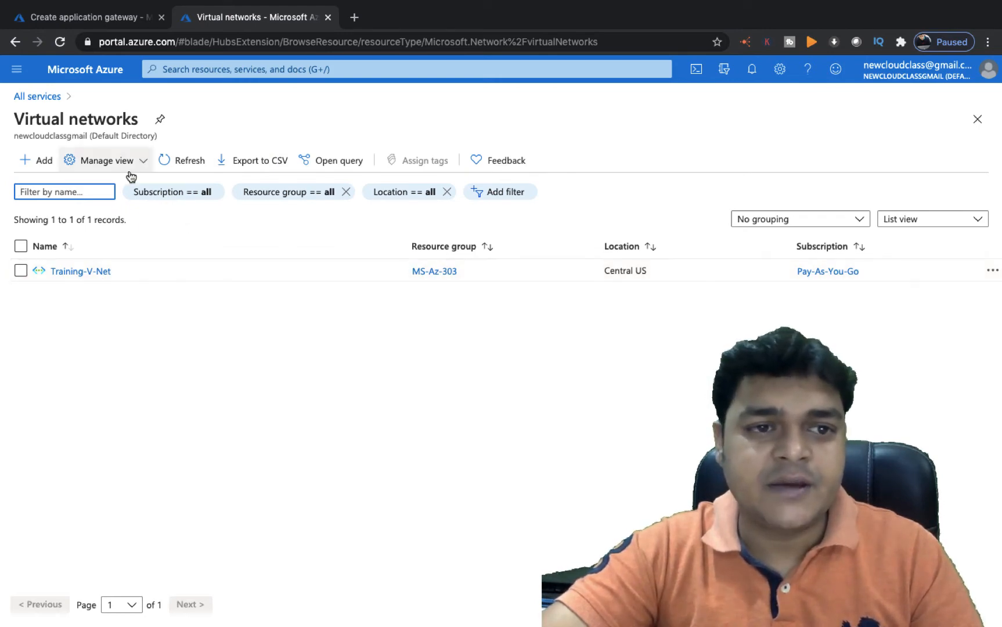
click(43, 99)
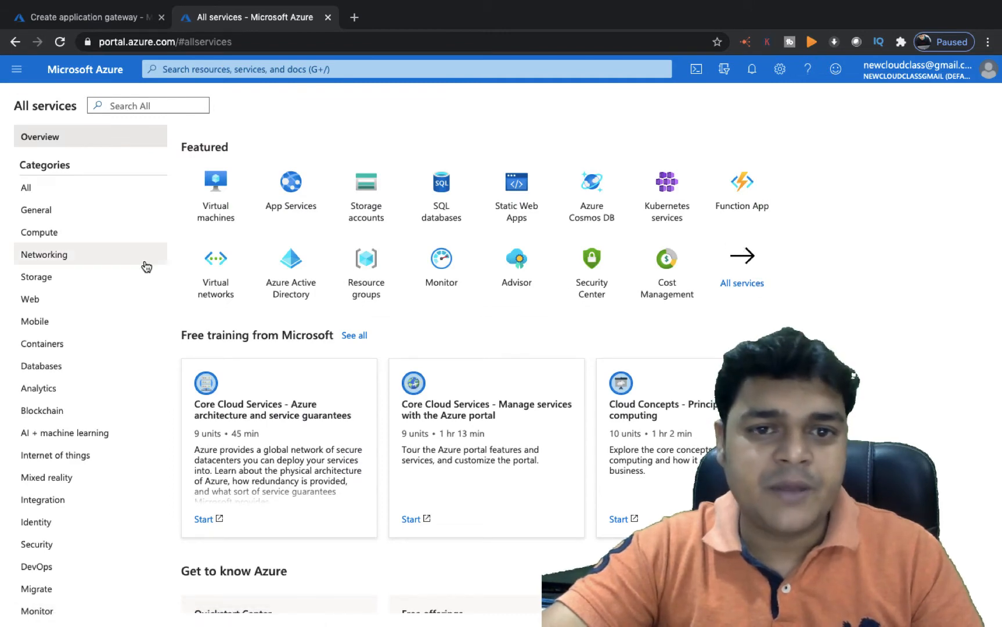
click(58, 256)
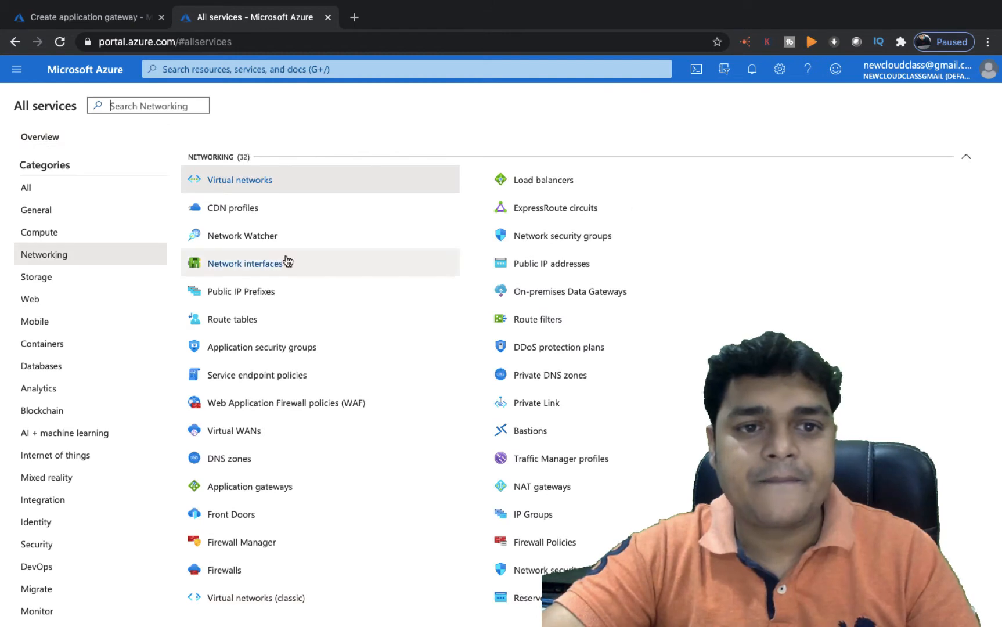
click(249, 486)
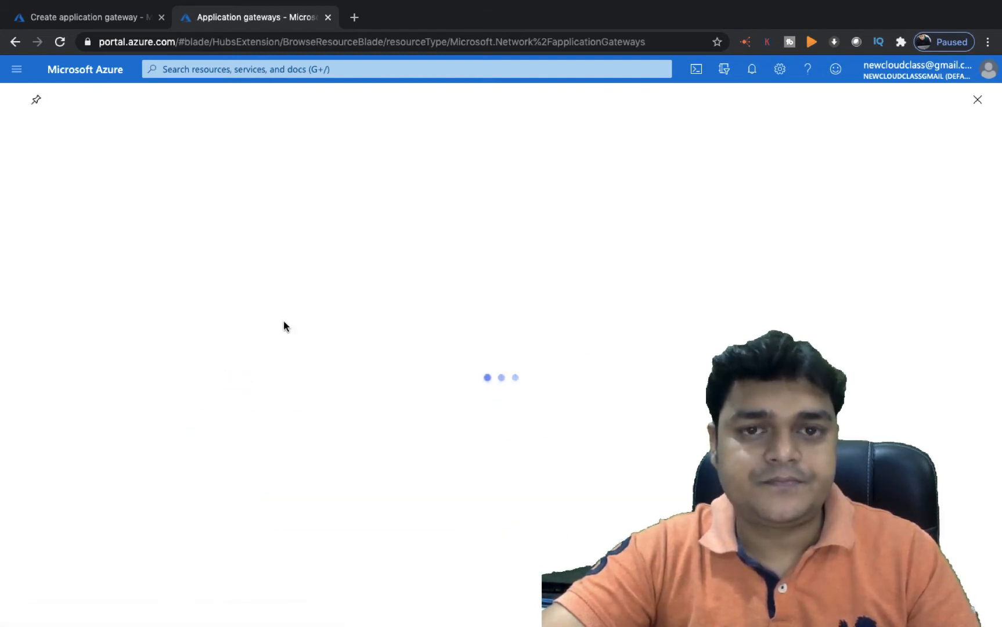
click(474, 475)
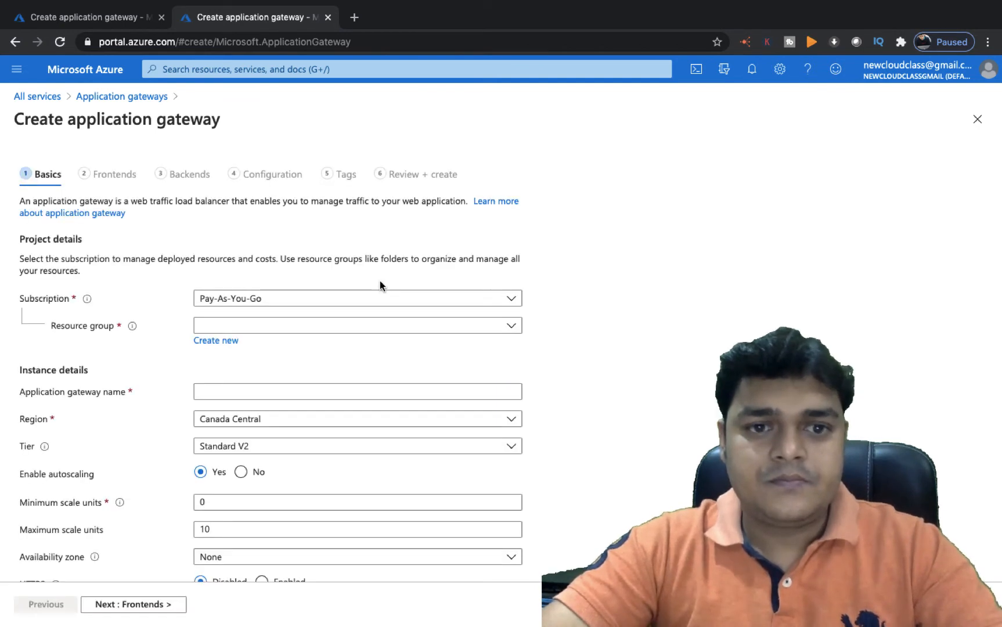
Choose resource group MS-Az-303 and name the gateway class-gateway
click(283, 329)
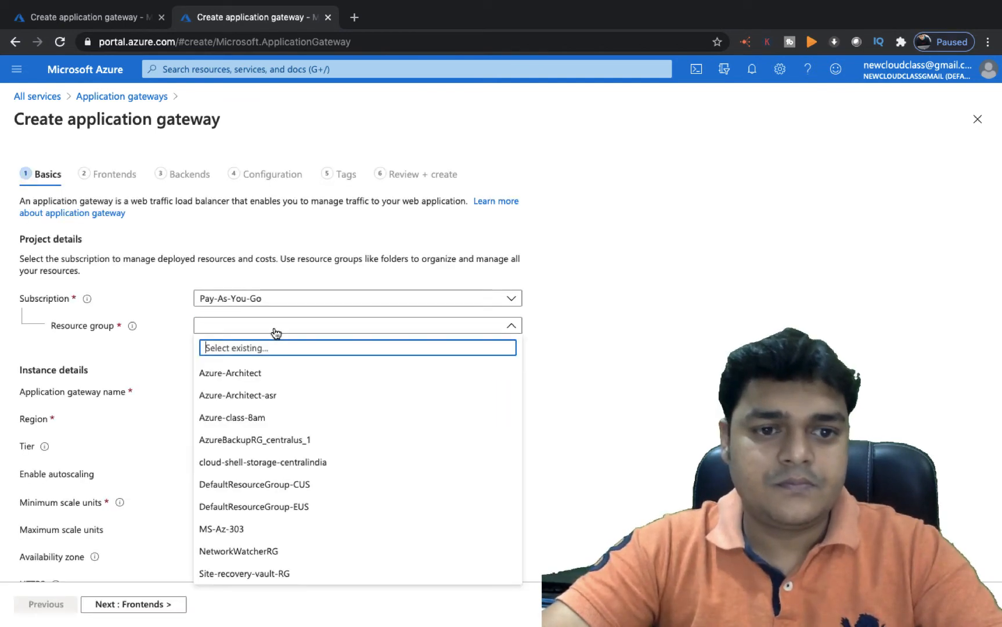
click(230, 530)
click(271, 393)
text(class-)
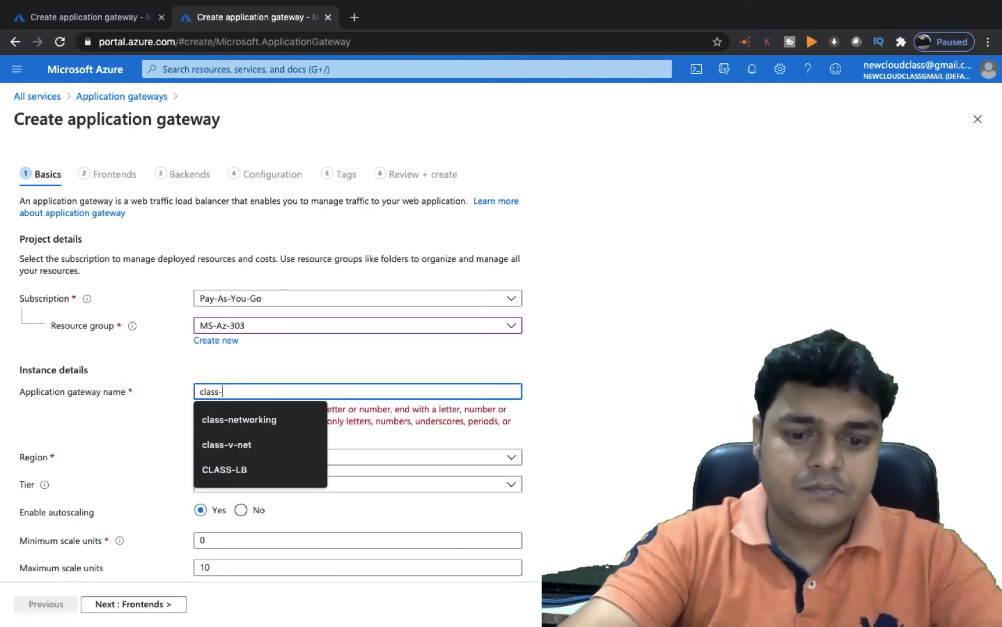
text(gTE)
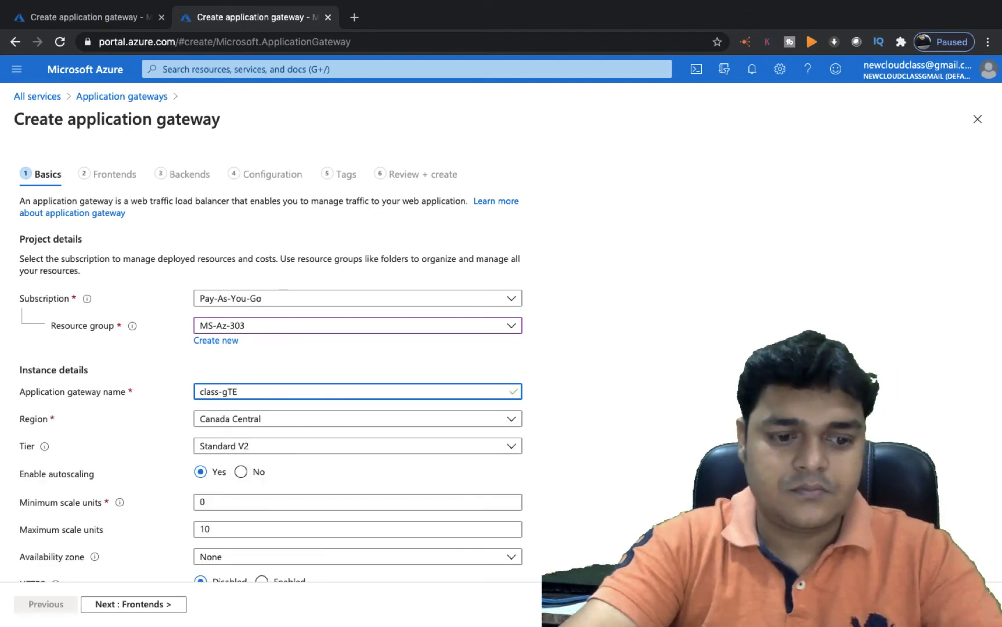
key(BackSpace)
key(BackSpace)
text(ateway)
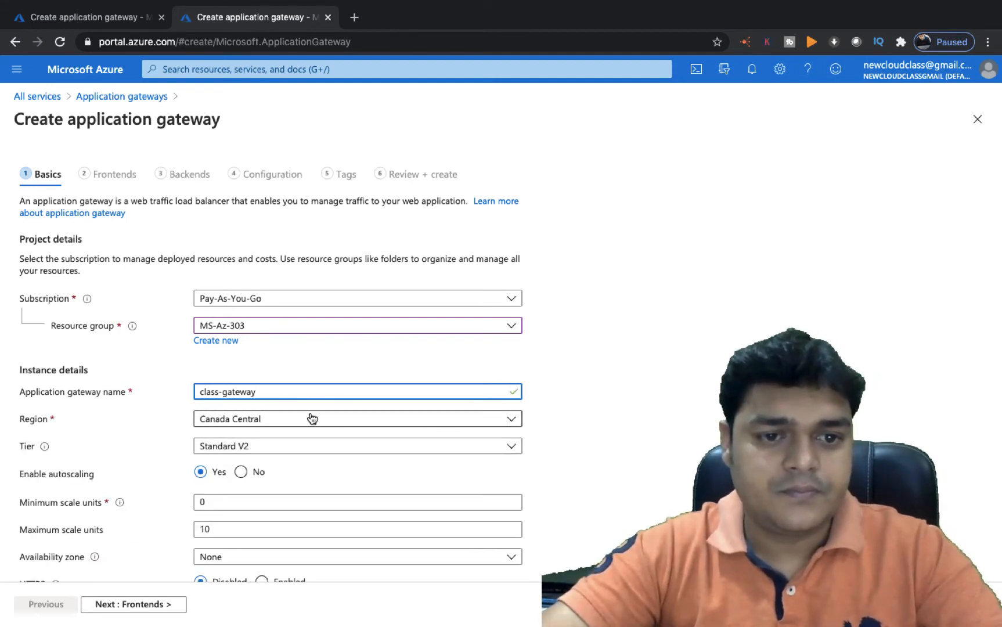
Set region Central US, Standard tier, and an instance count of 1
click(308, 420)
click(233, 274)
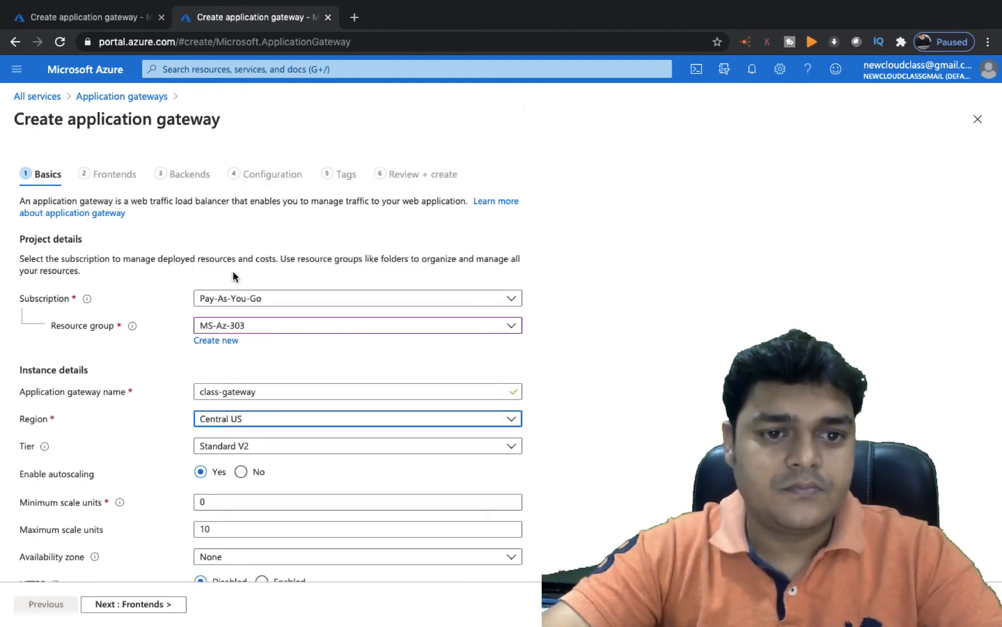
click(279, 448)
click(237, 465)
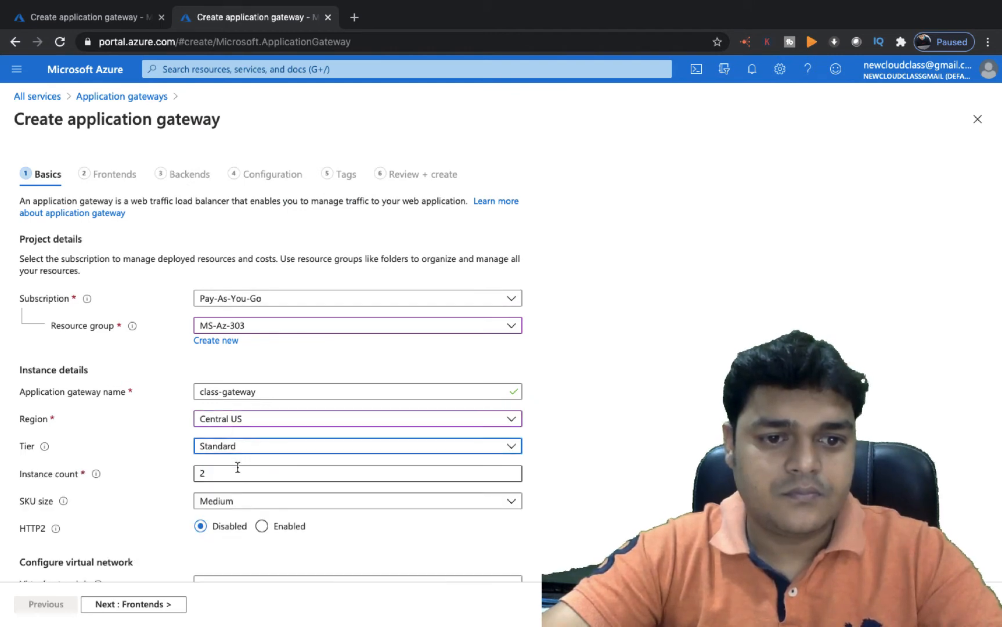
scroll(302, 473, down, 1)
click(256, 419)
key(BackSpace)
text(1)
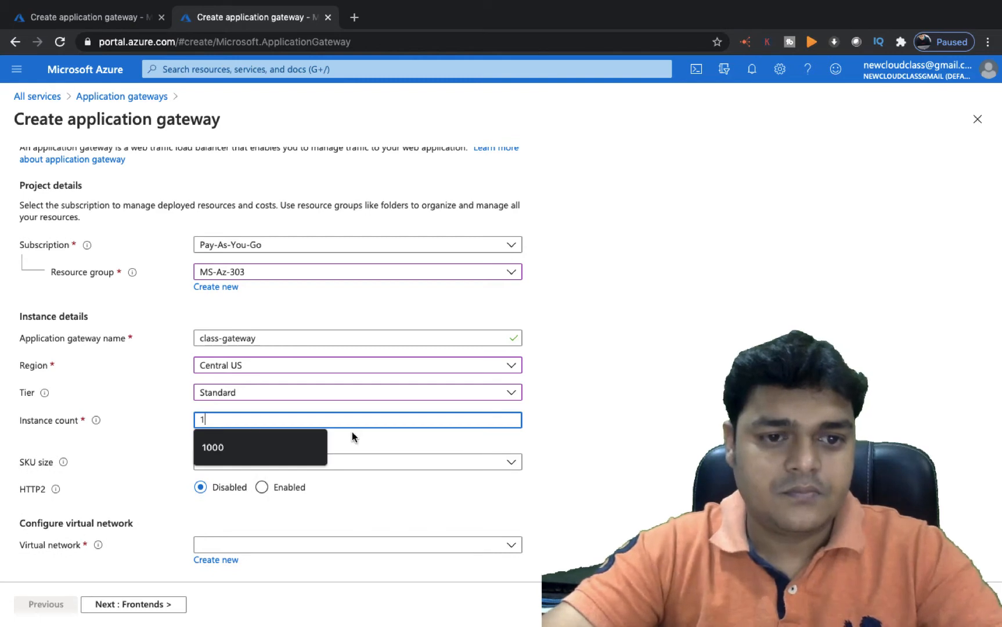
click(701, 364)
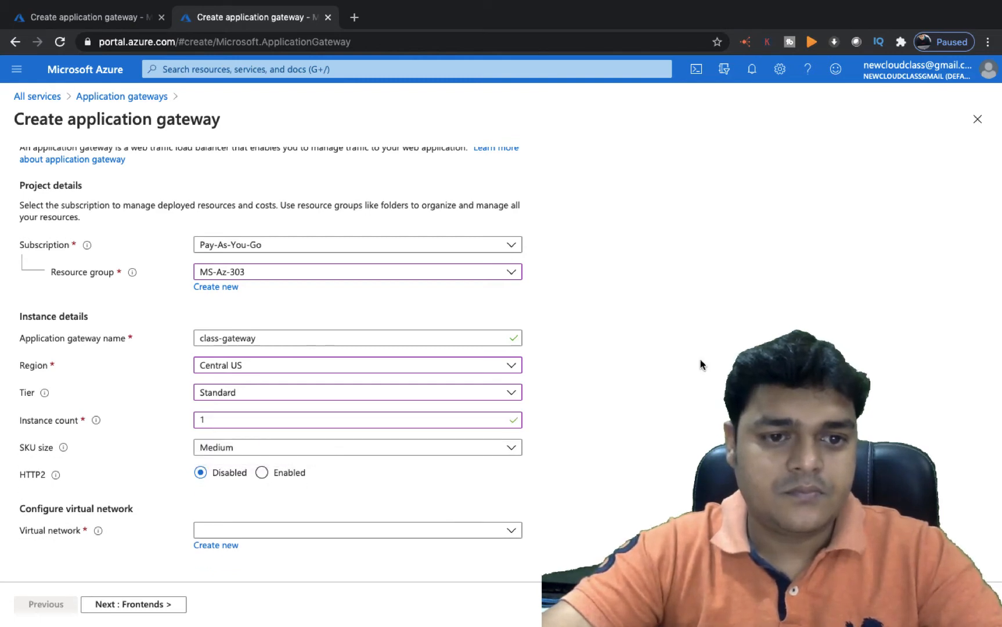
Select virtual network Training-V-Net, keeping Vm-Subnet as the subnet
click(404, 530)
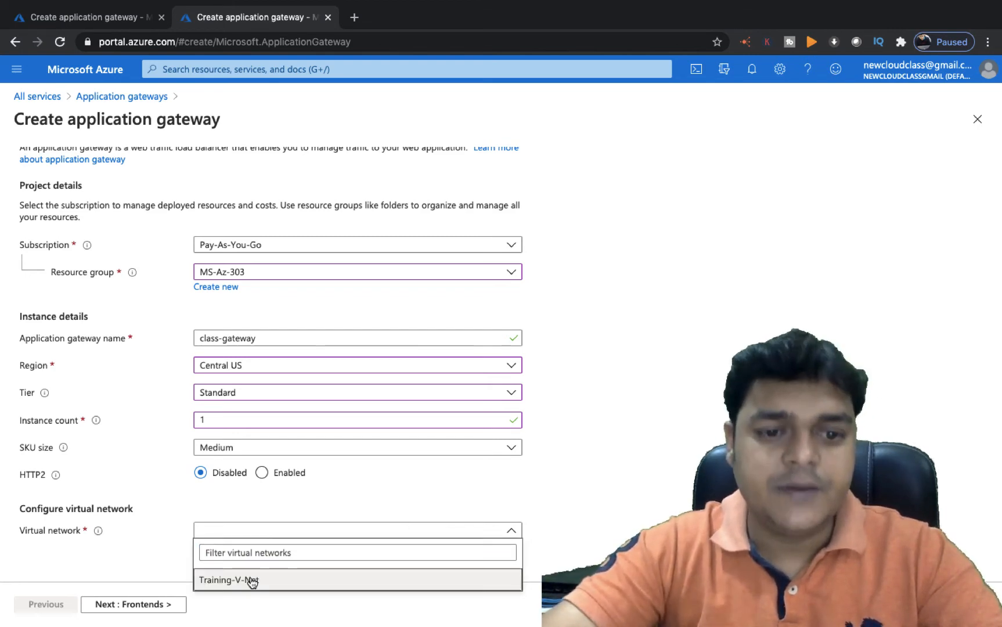
click(236, 580)
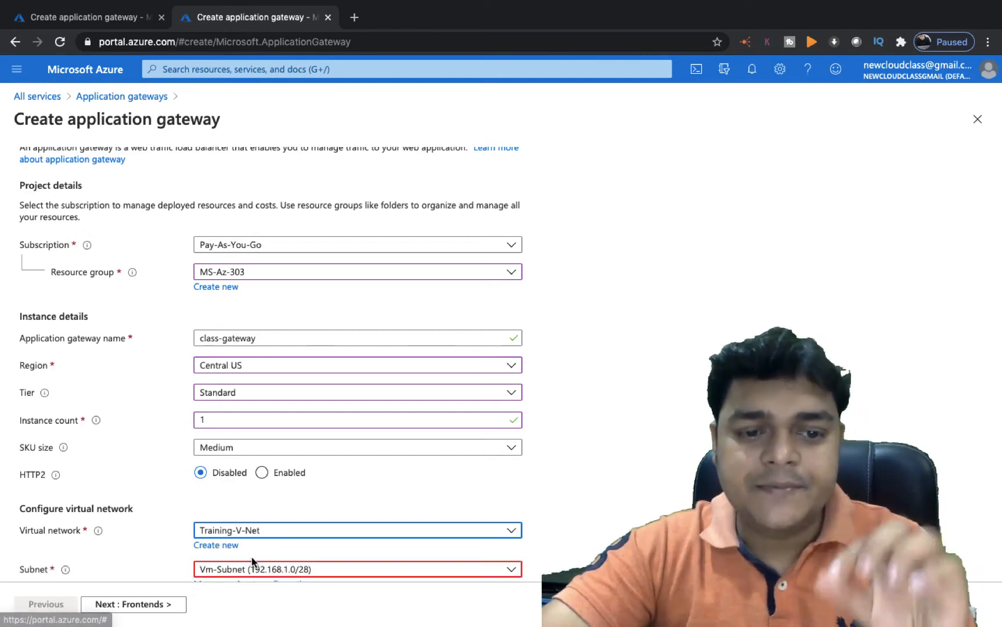
scroll(252, 558, down, 2)
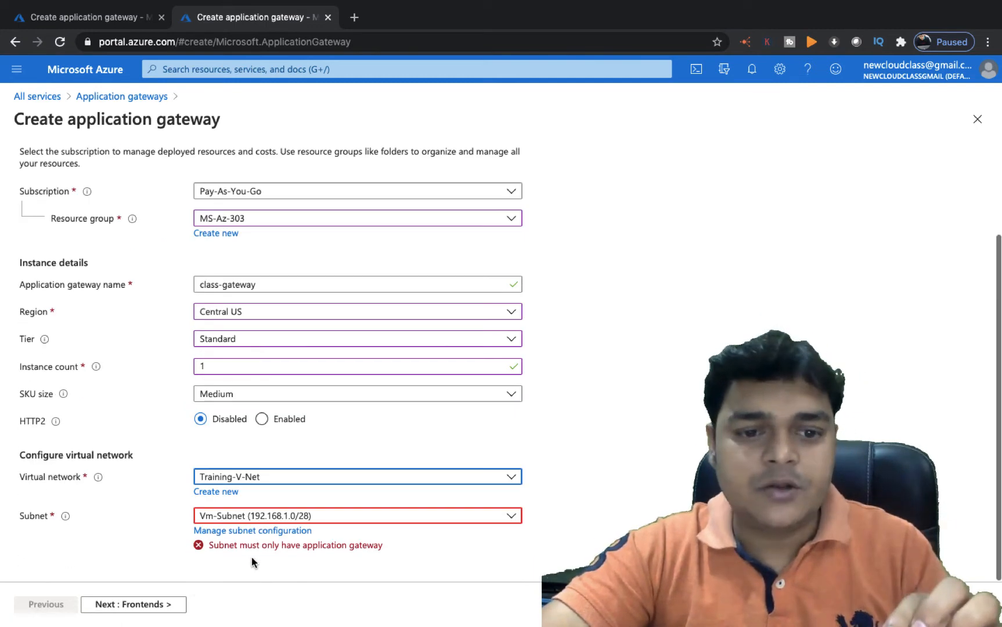
click(298, 519)
click(299, 522)
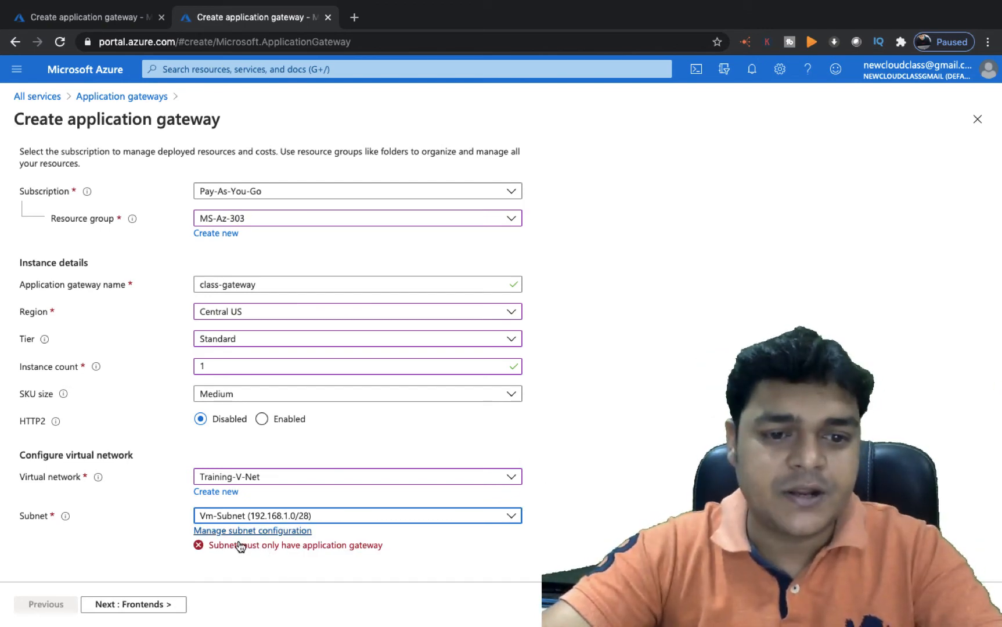
Add a GatewaySubnet with range 192.168.1.16/28 to Training-V-Net
click(265, 531)
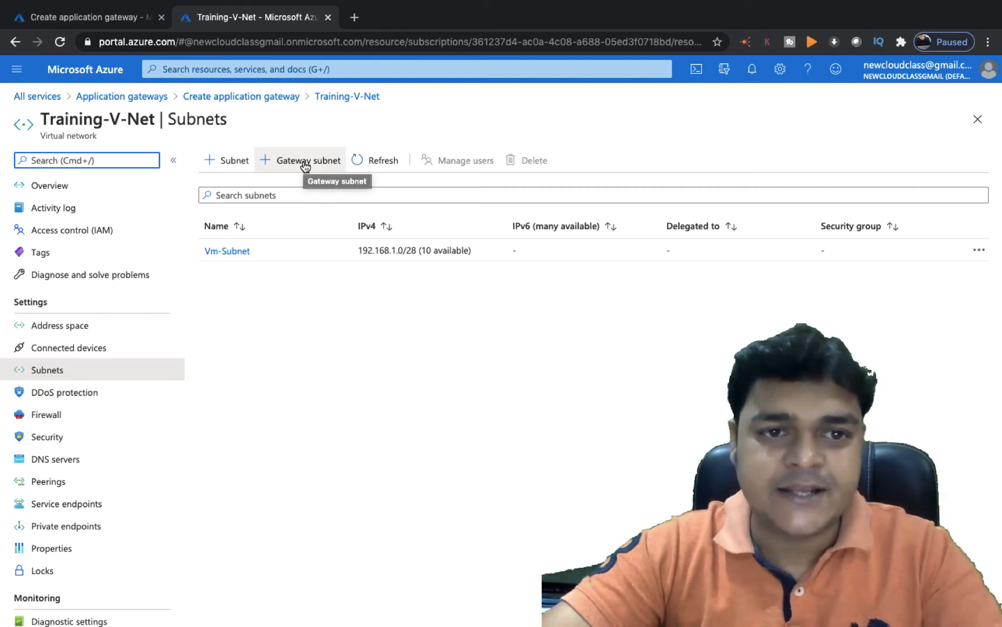
click(281, 166)
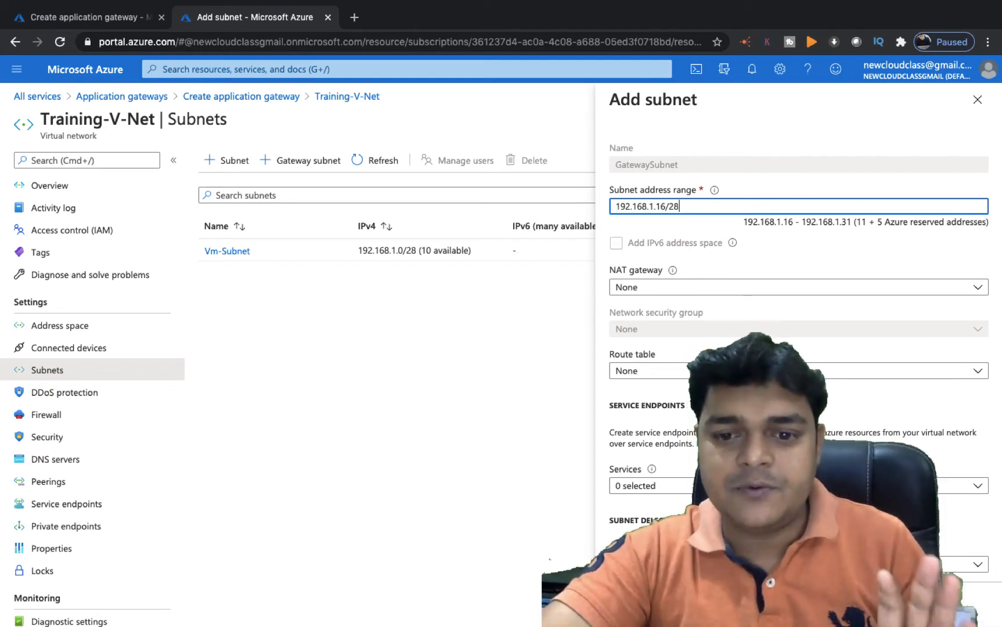
click(639, 604)
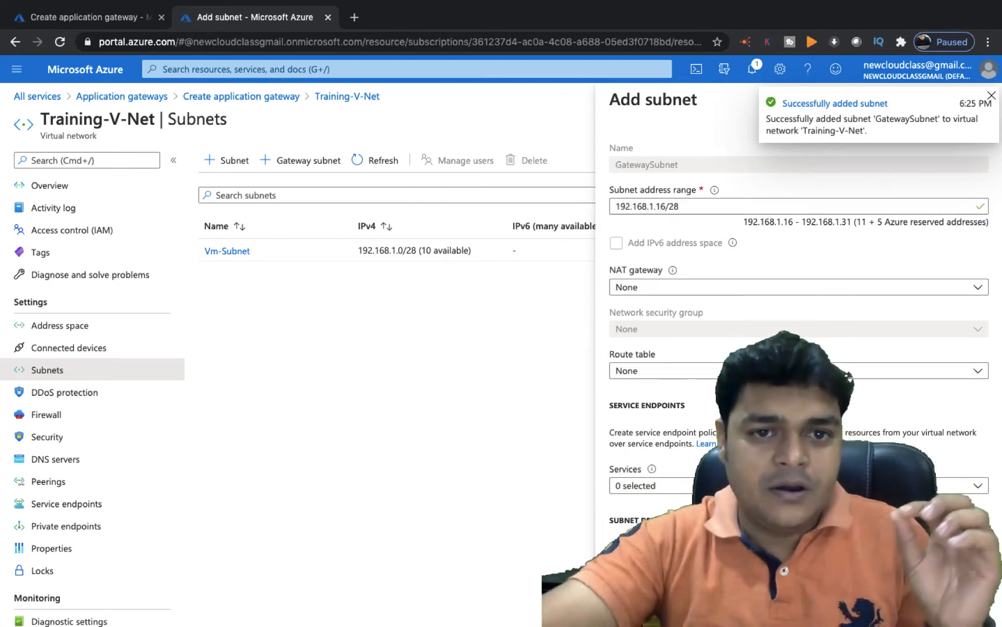
click(992, 97)
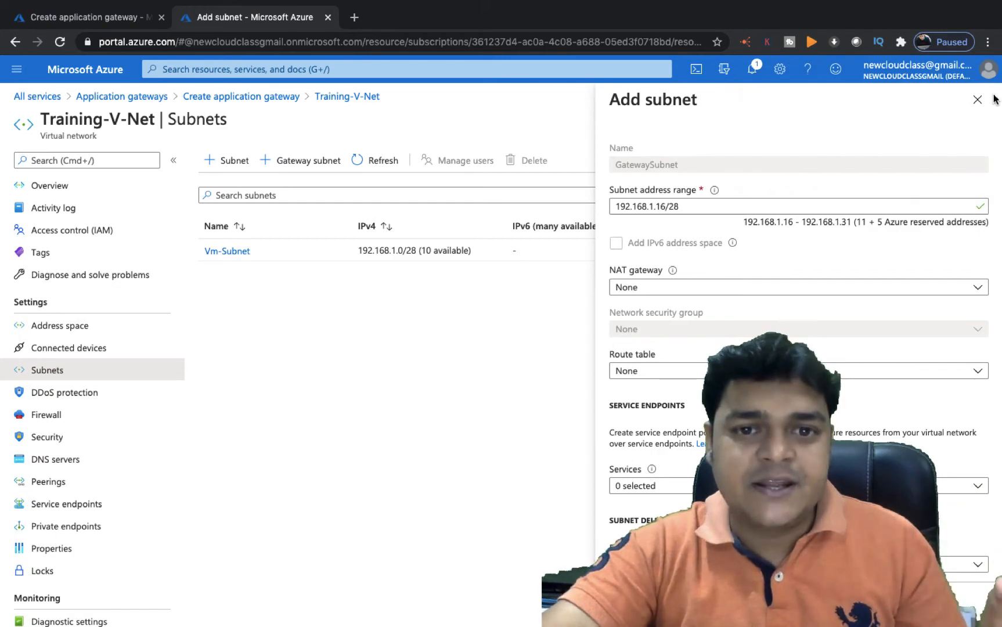
click(639, 605)
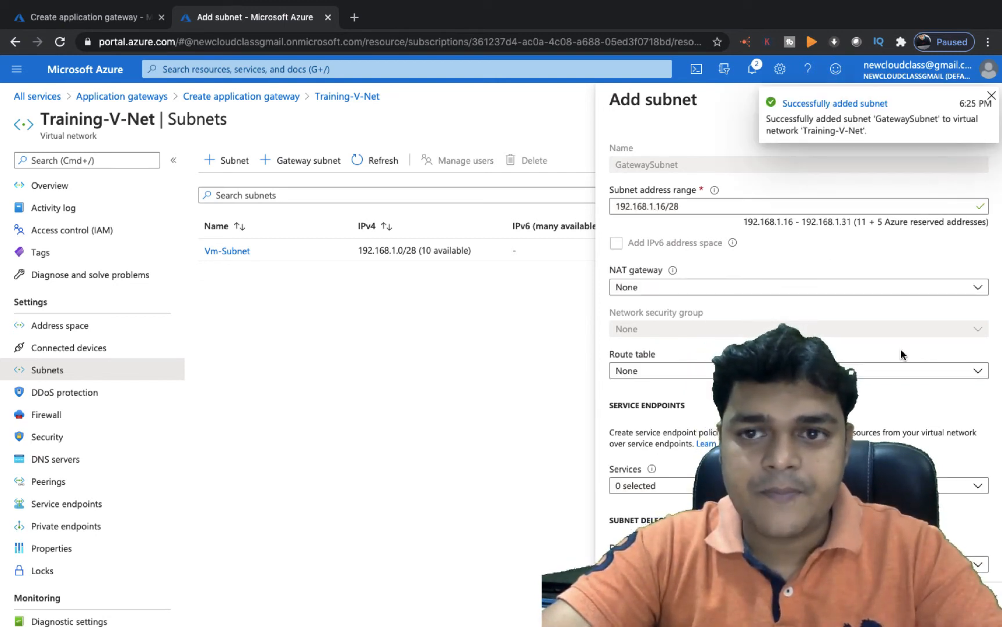
click(991, 96)
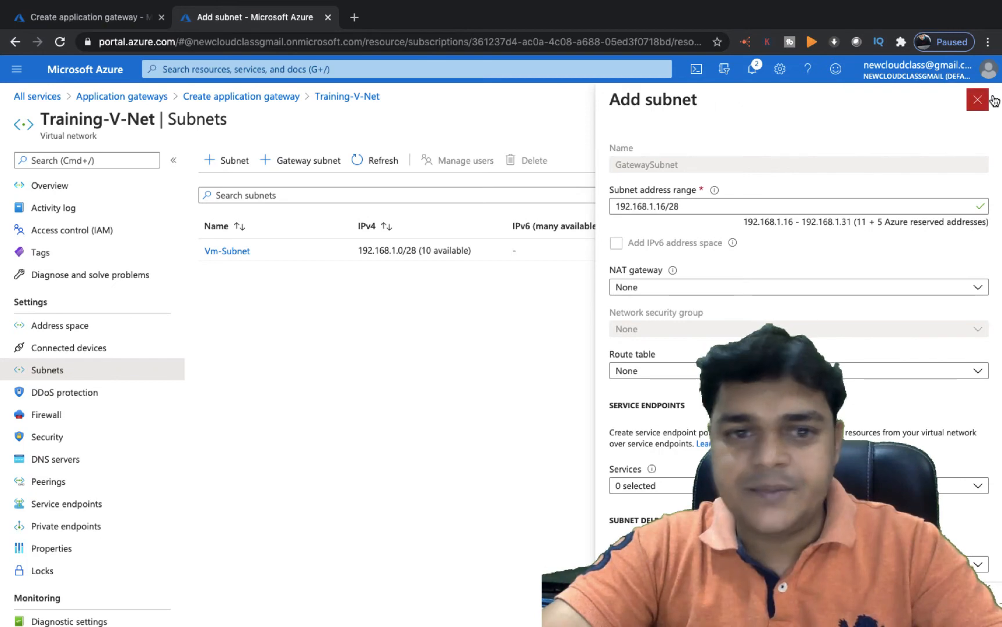
Close the subnet panel and go back to the Create application gateway form
click(992, 99)
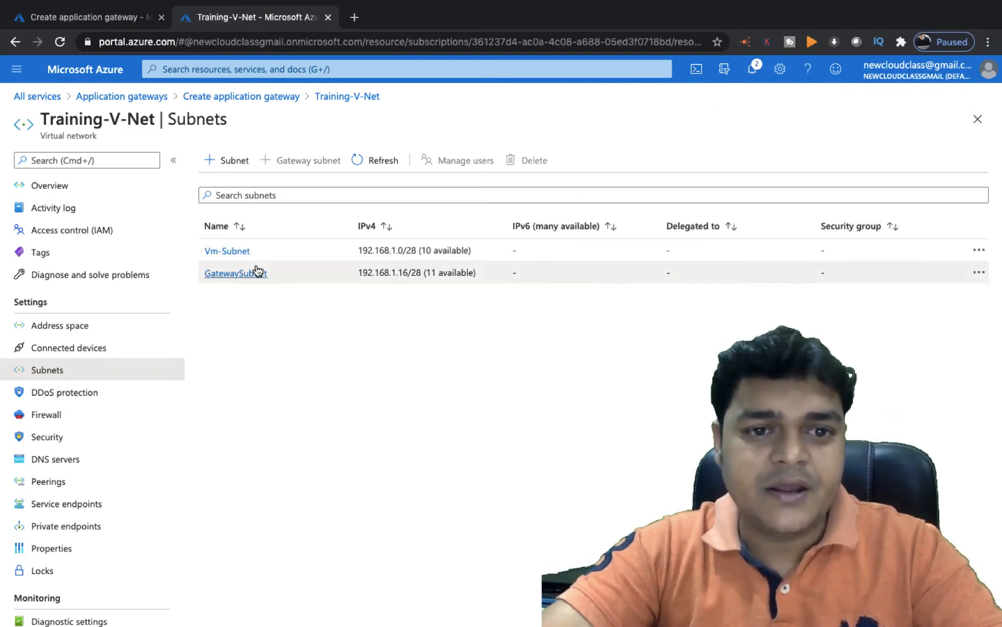
click(262, 97)
scroll(305, 484, down, 1)
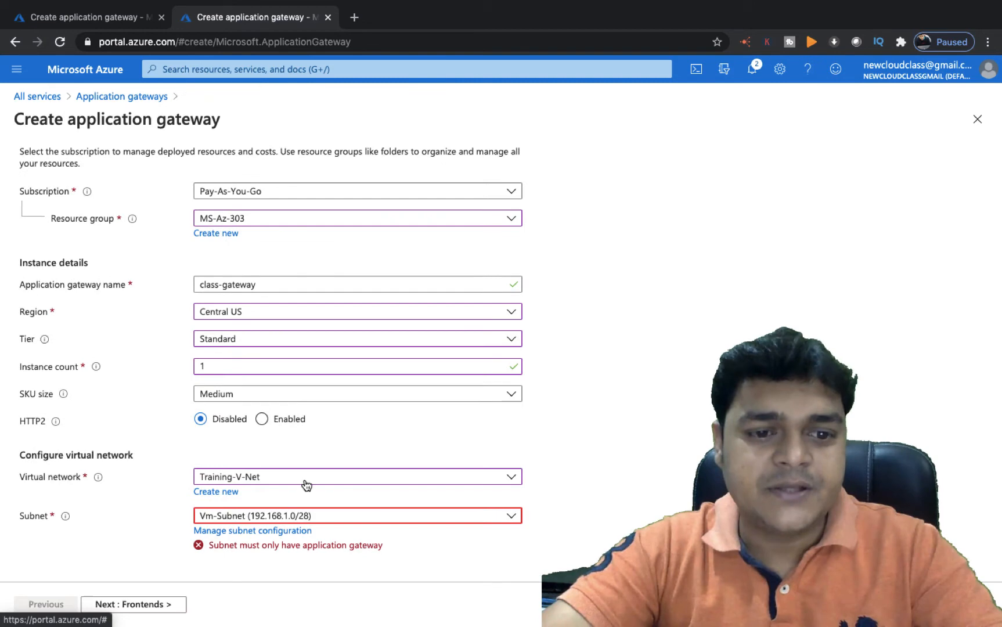
Check the Subnet dropdown, where GatewaySubnet is shown as unsupported
click(314, 516)
scroll(275, 566, down, 1)
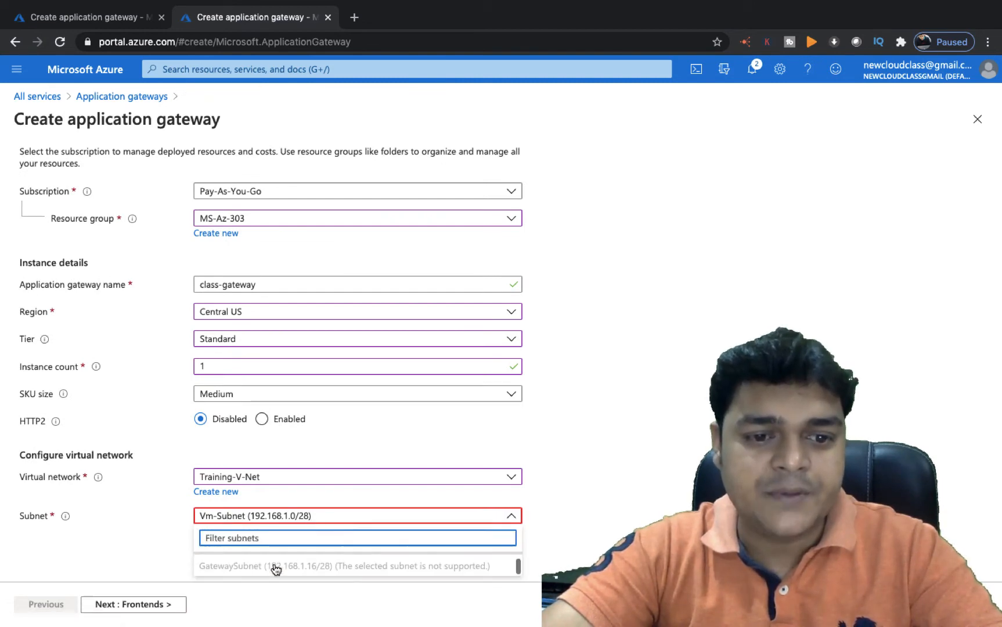
click(276, 570)
click(295, 540)
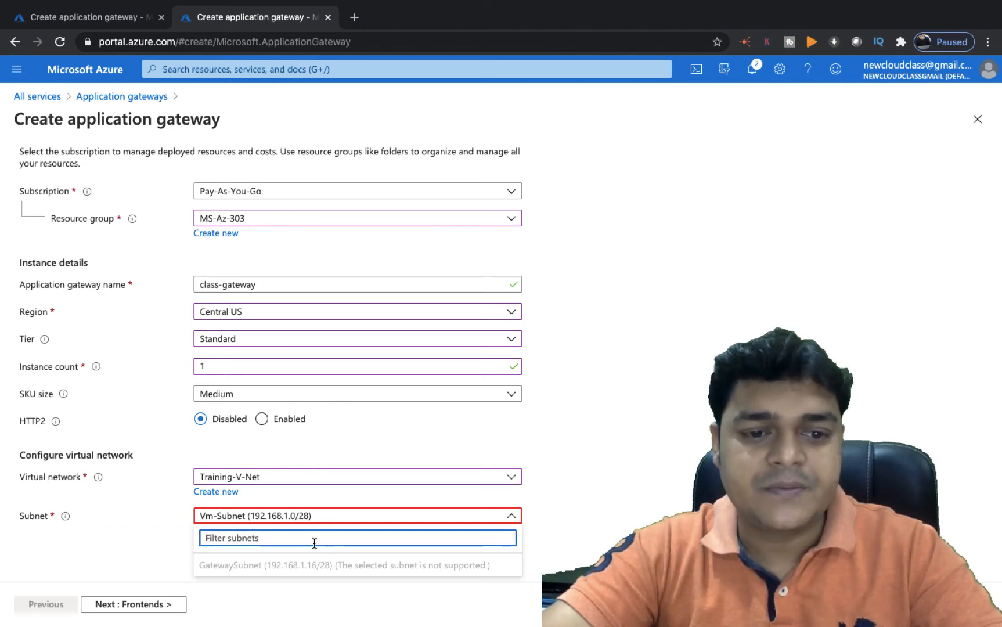
click(846, 373)
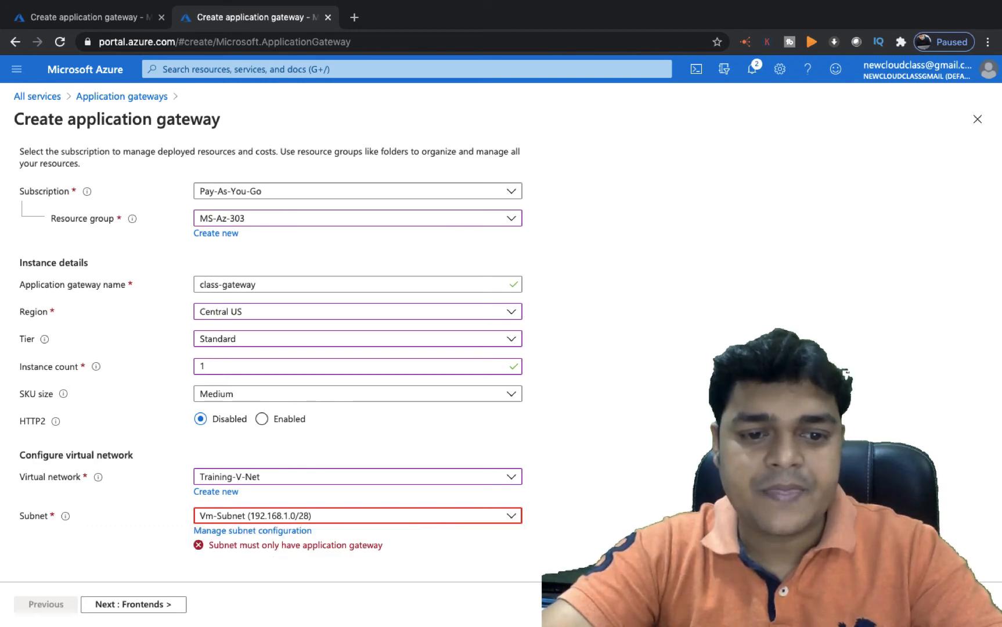
Delete GatewaySubnet from Training-V-Net's subnet configuration
click(250, 531)
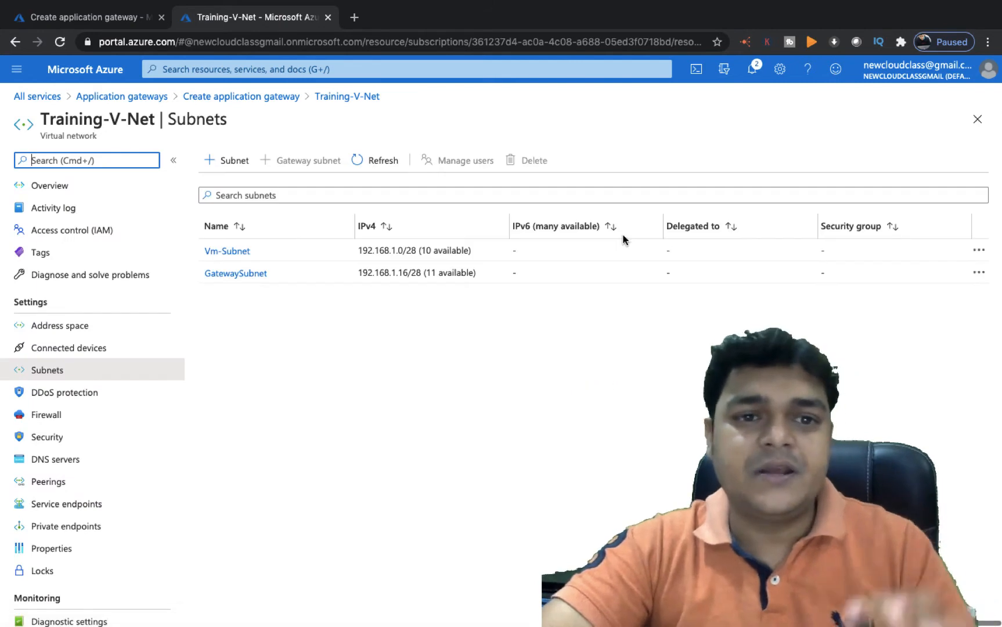
click(980, 274)
click(856, 329)
click(771, 240)
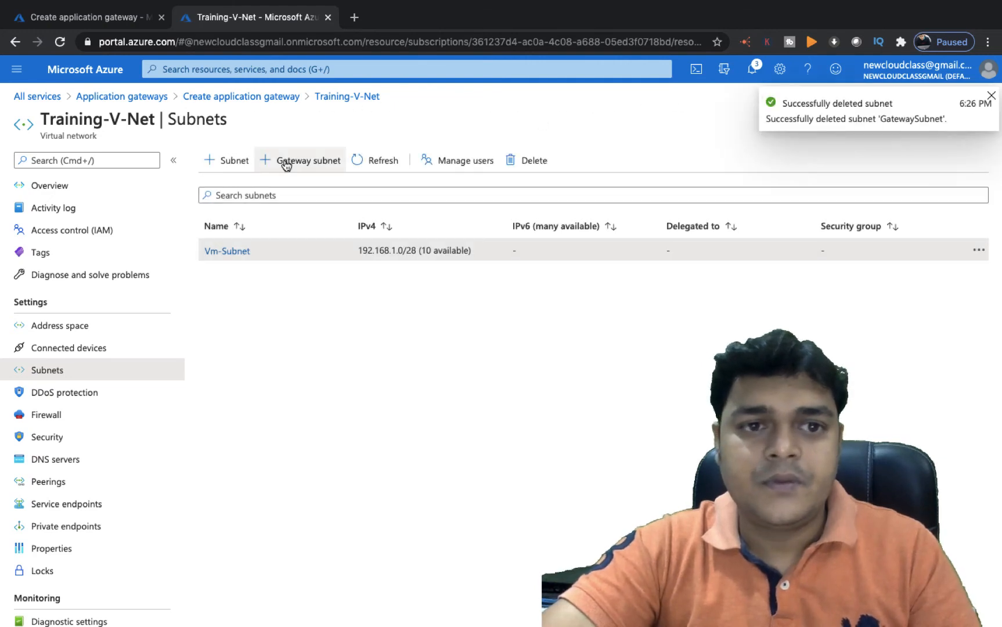
Add a regular subnet app-gateway-subnet (192.168.1.16/28) to Training-V-Net
click(224, 167)
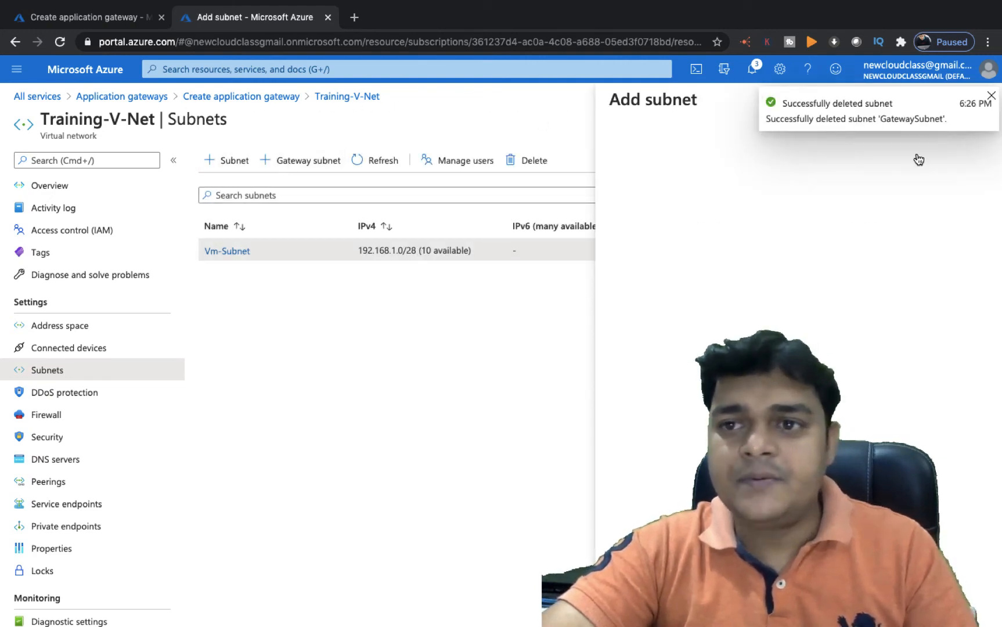
click(991, 94)
click(683, 165)
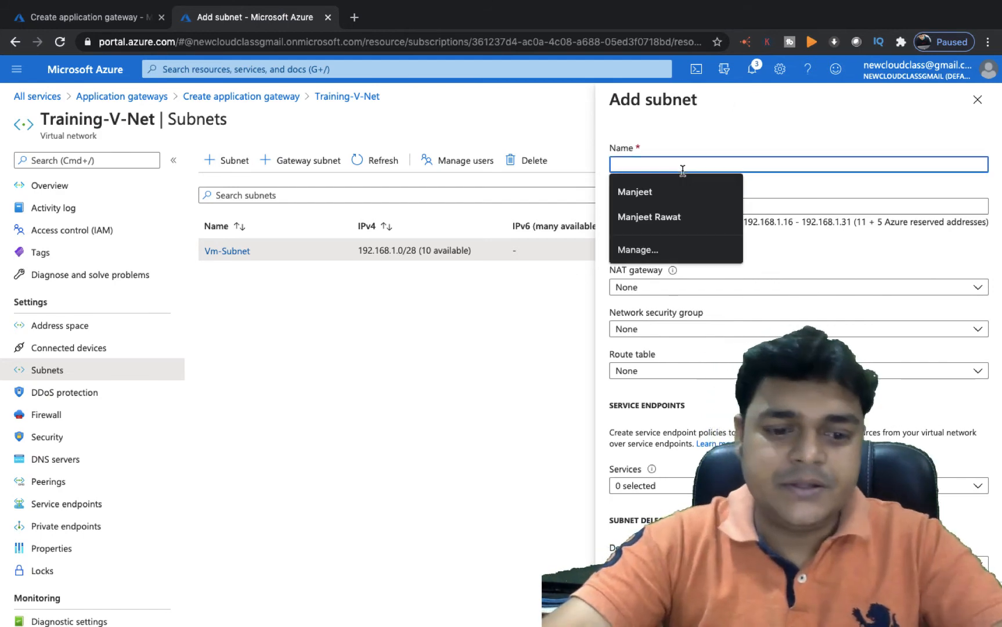
text(app-ga)
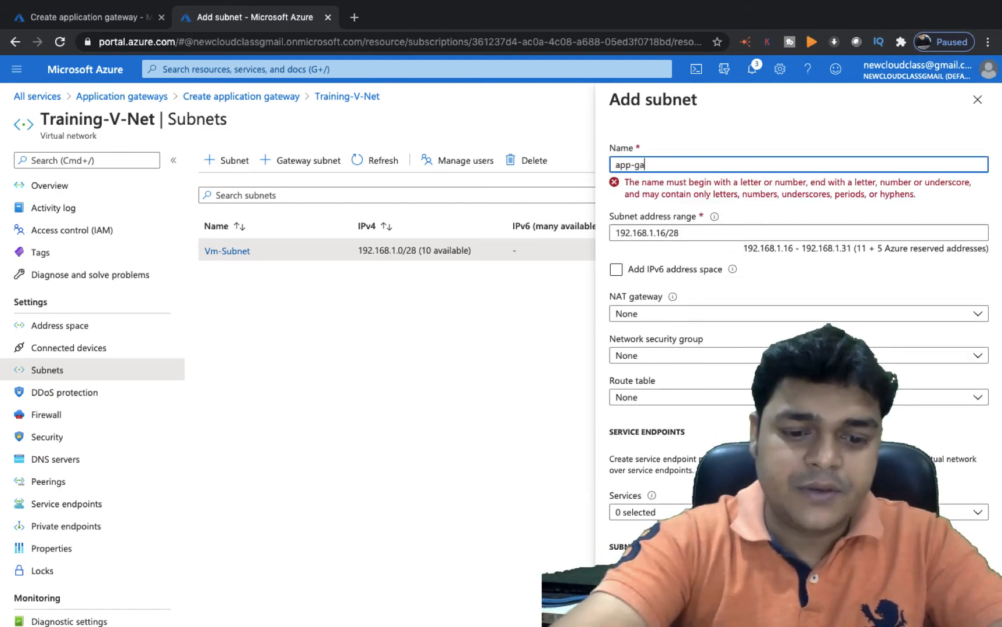
text(teway-s)
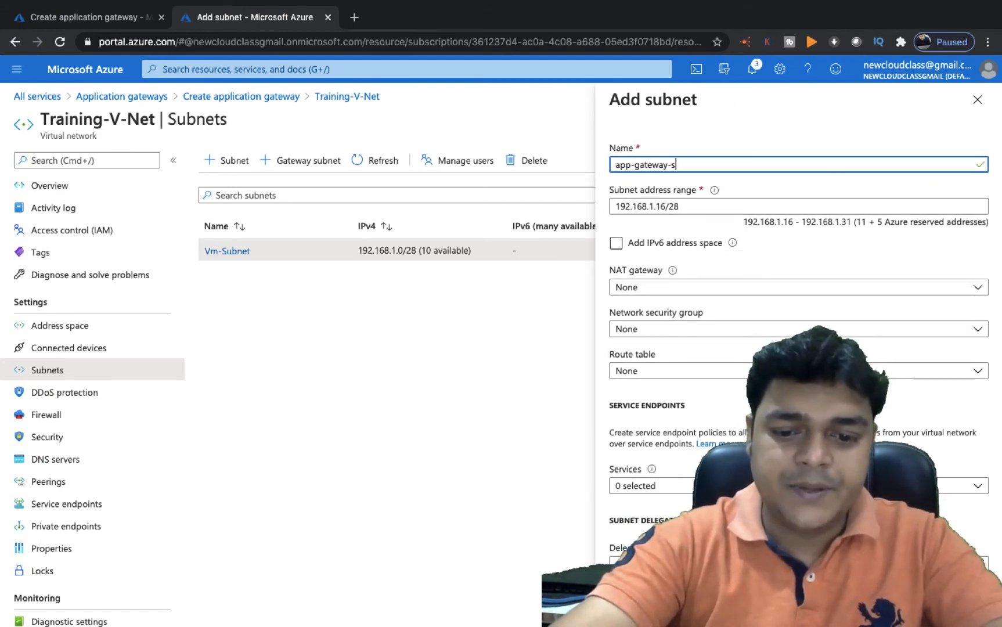
text(ubnet)
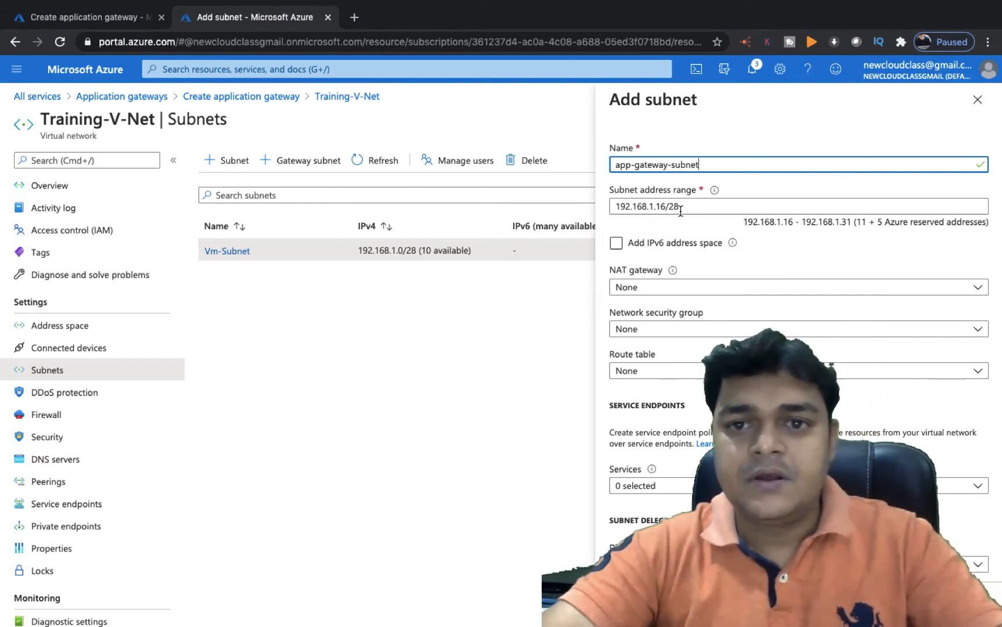
click(638, 604)
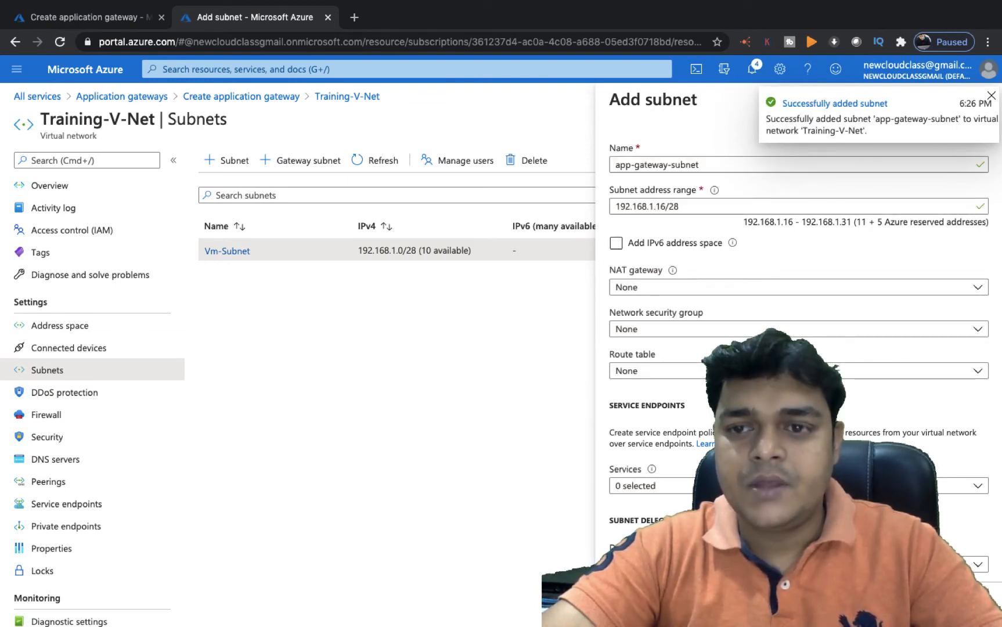
click(638, 604)
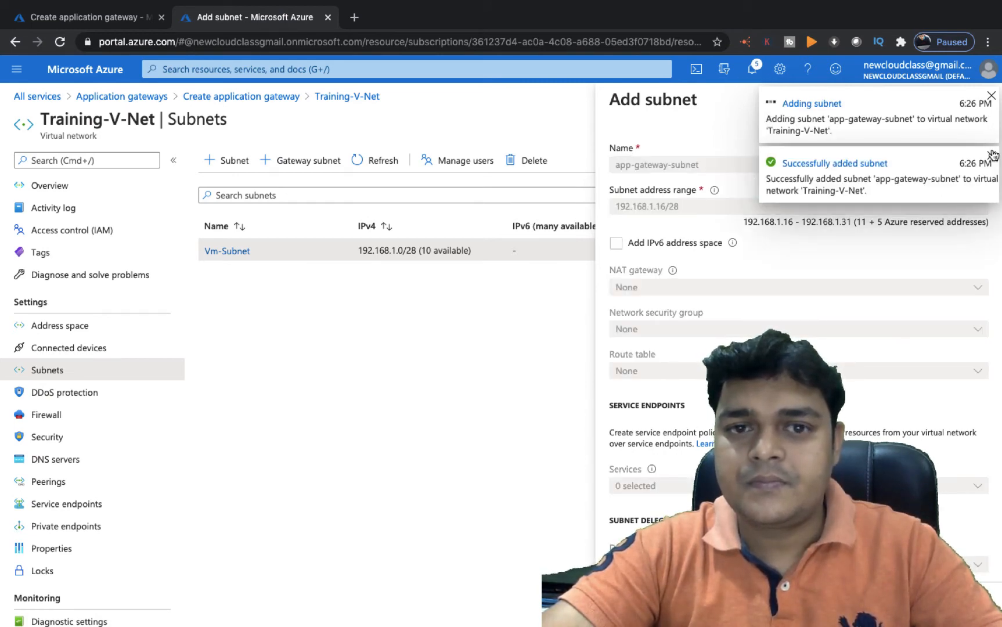
click(357, 168)
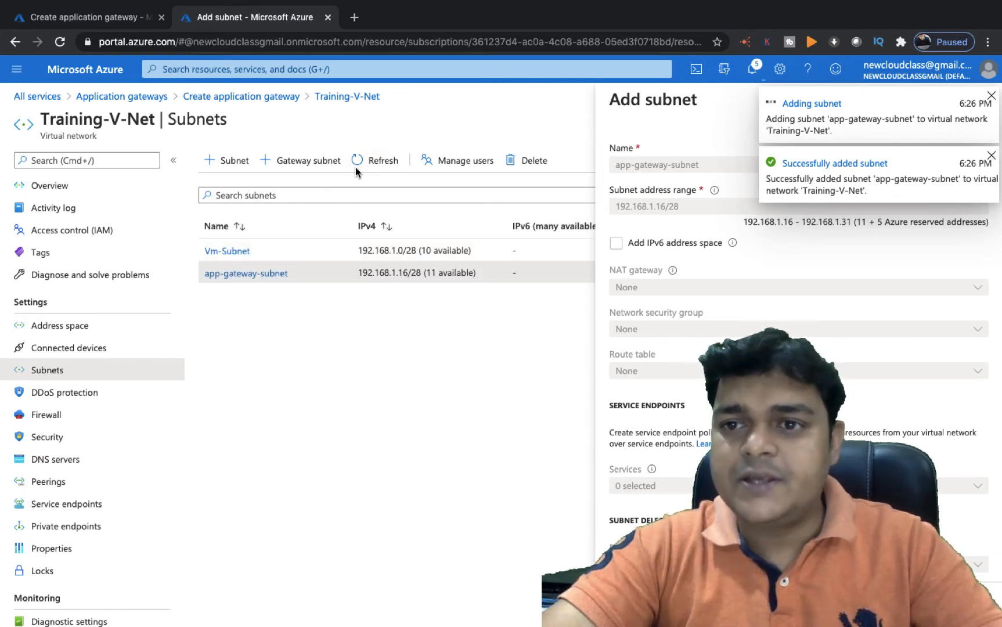
click(991, 155)
click(992, 97)
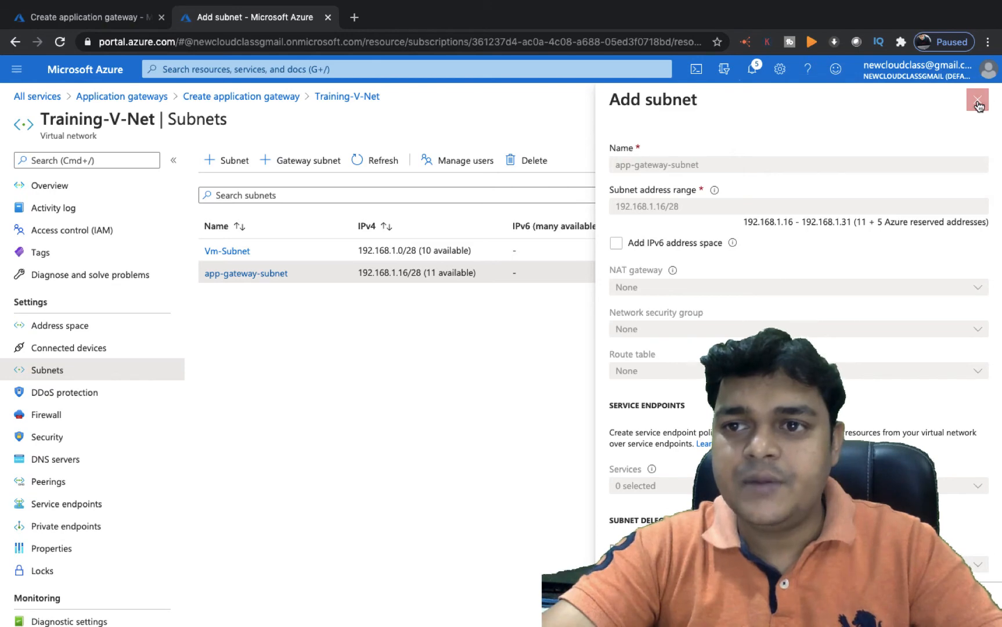
click(979, 103)
Select app-gateway-subnet as the gateway's subnet and continue to Frontends
click(231, 96)
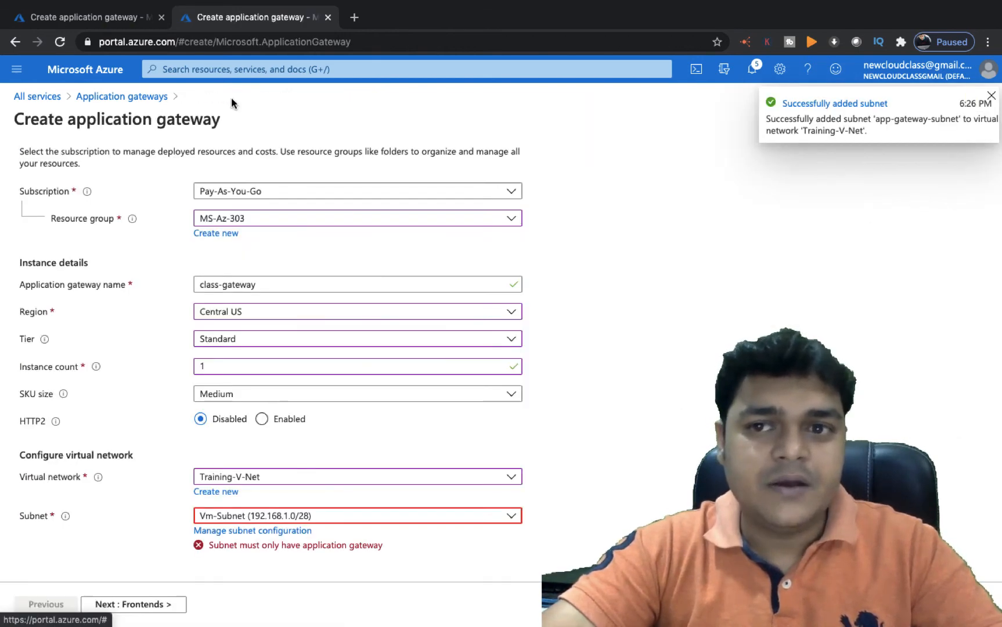
click(328, 516)
click(265, 563)
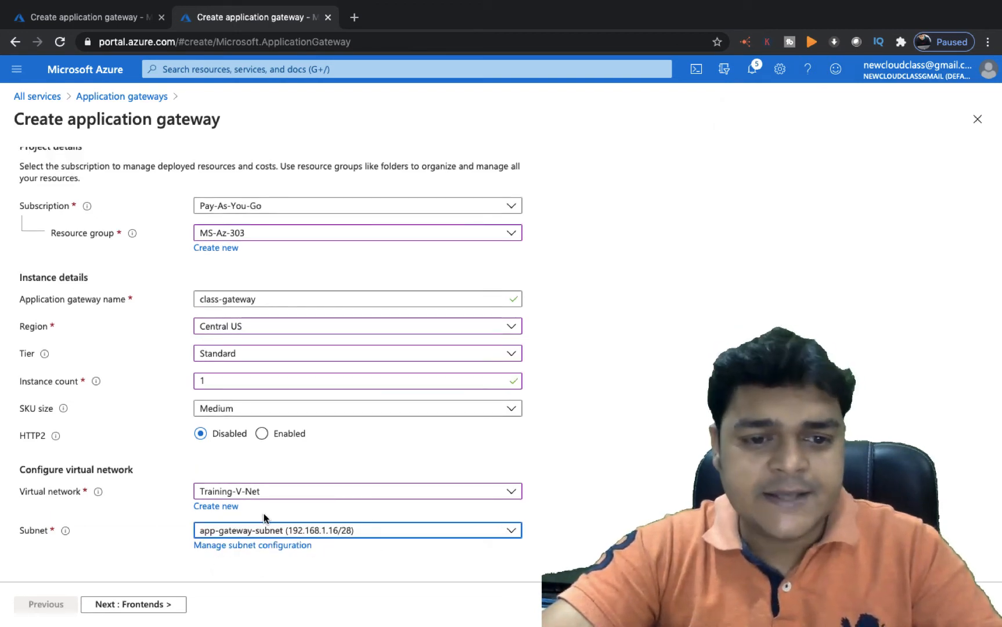
click(142, 609)
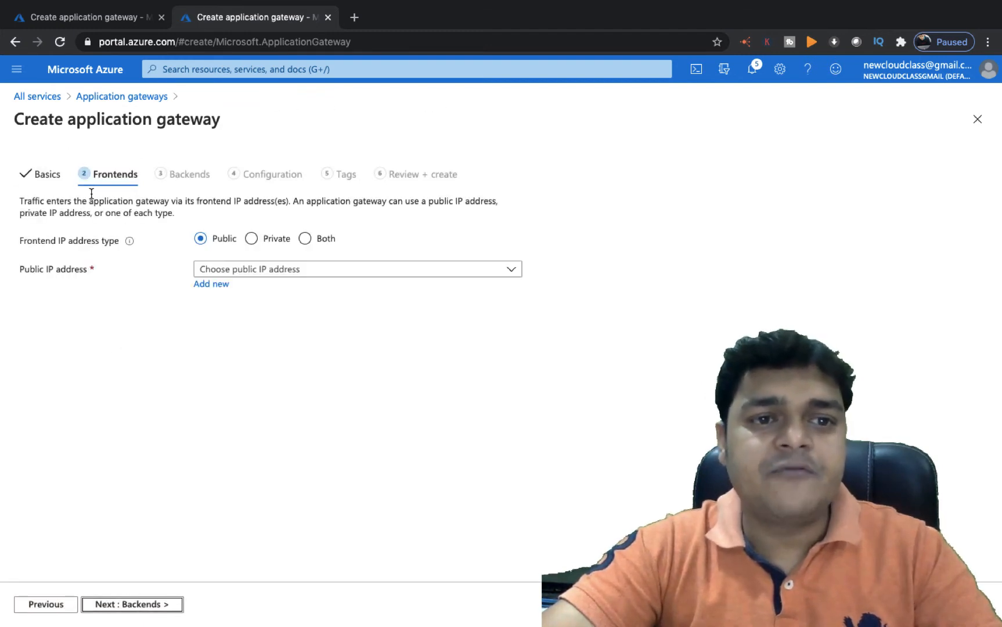
Create a new public frontend IP named app-pub-ip and continue to Backends
click(248, 270)
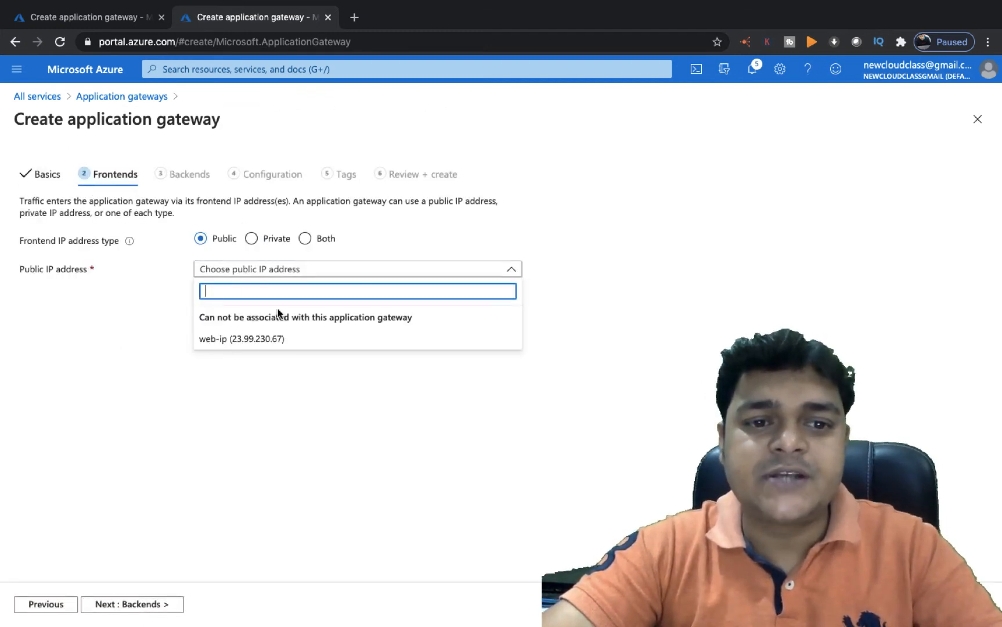
click(245, 392)
click(213, 286)
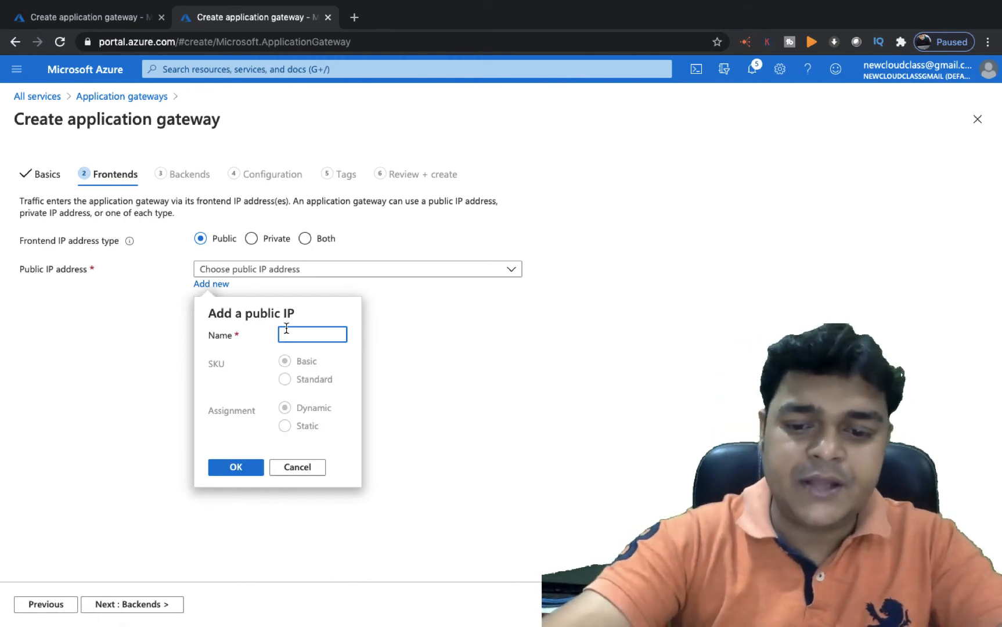
text(app-pu)
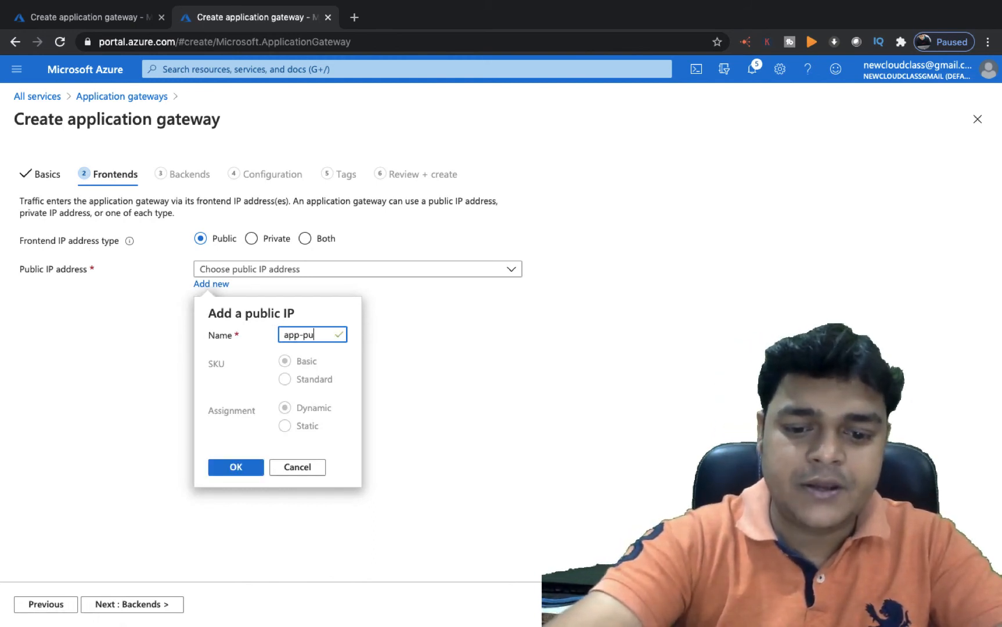
text(b-ip)
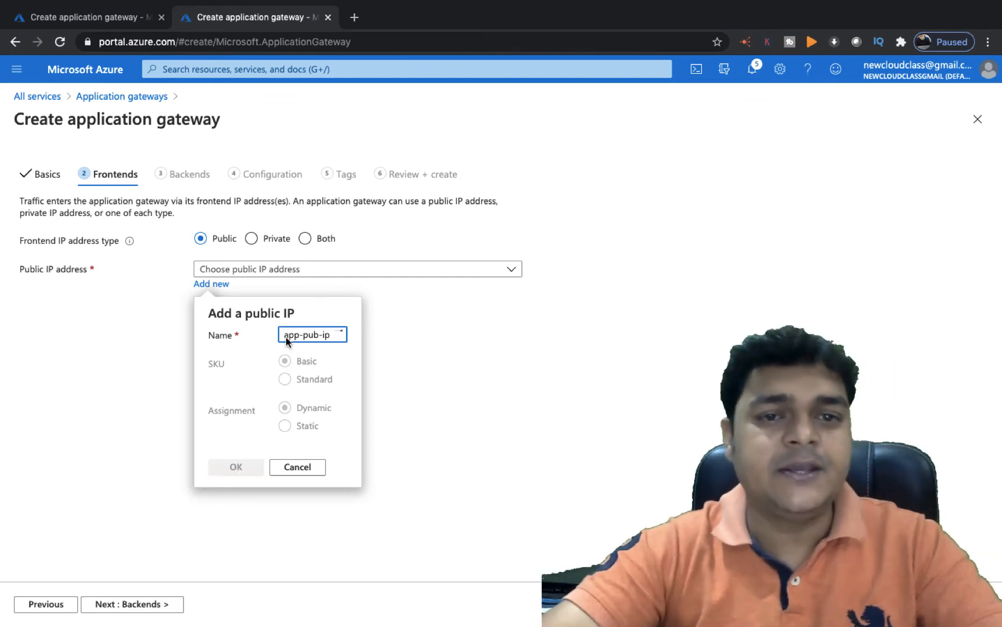
click(242, 471)
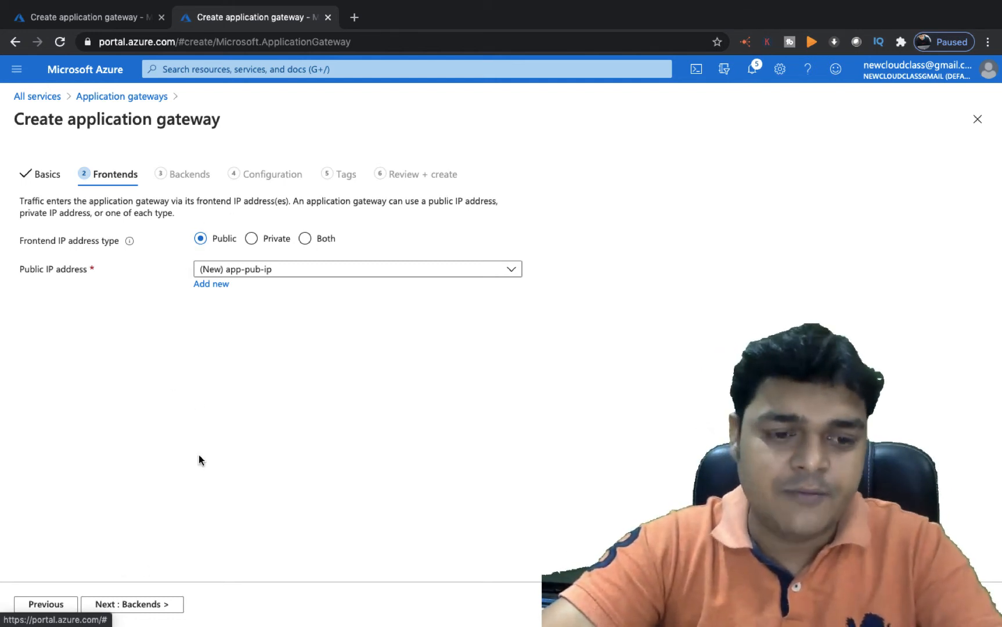
click(145, 606)
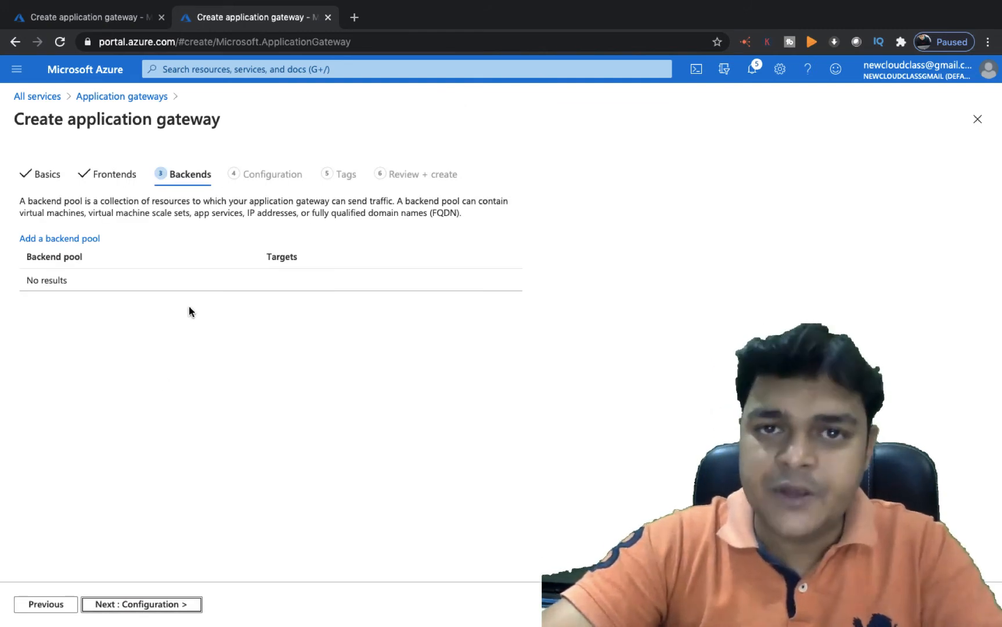
Add backend pool test-vm targeting virtual machine web877 at 192.168.1.4
click(62, 239)
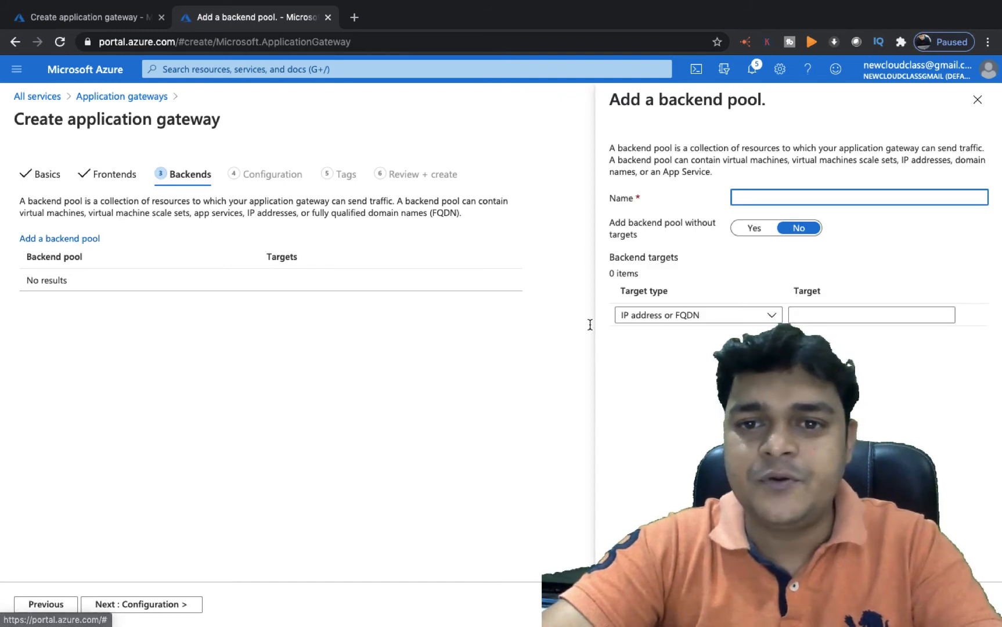
text(test)
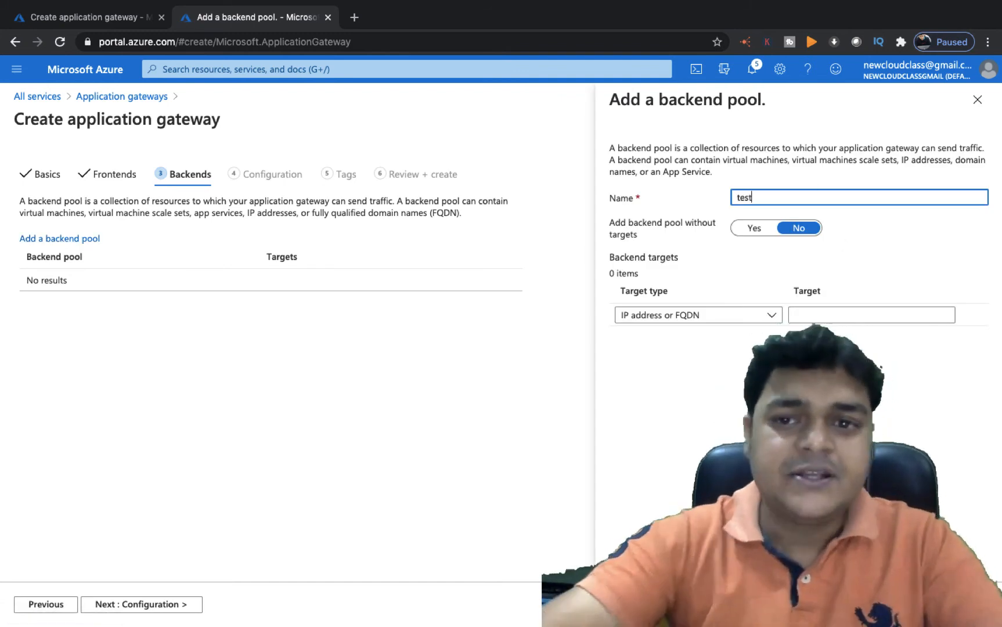
text(-vm)
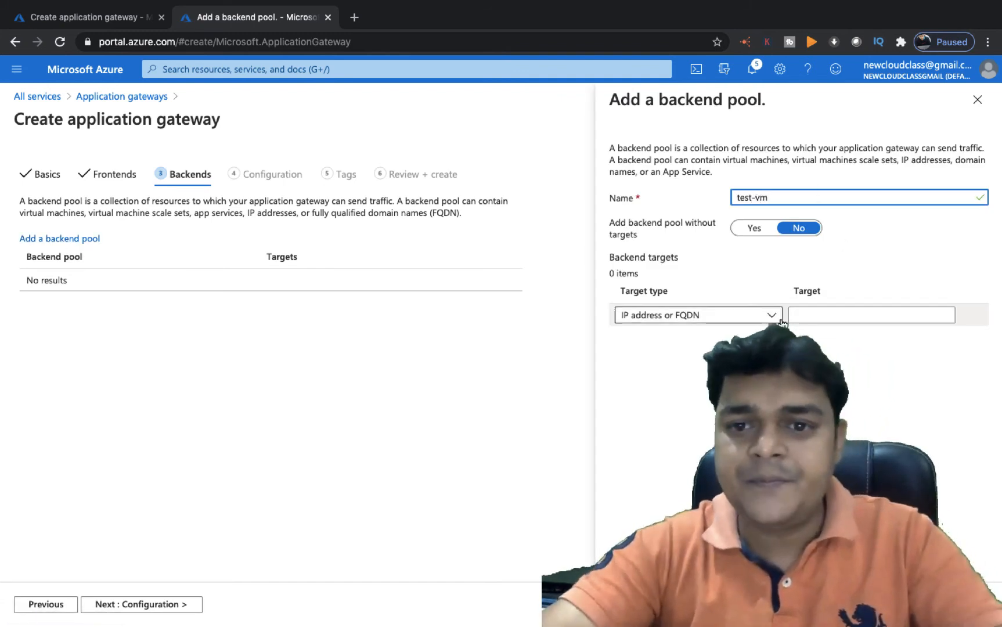
click(692, 315)
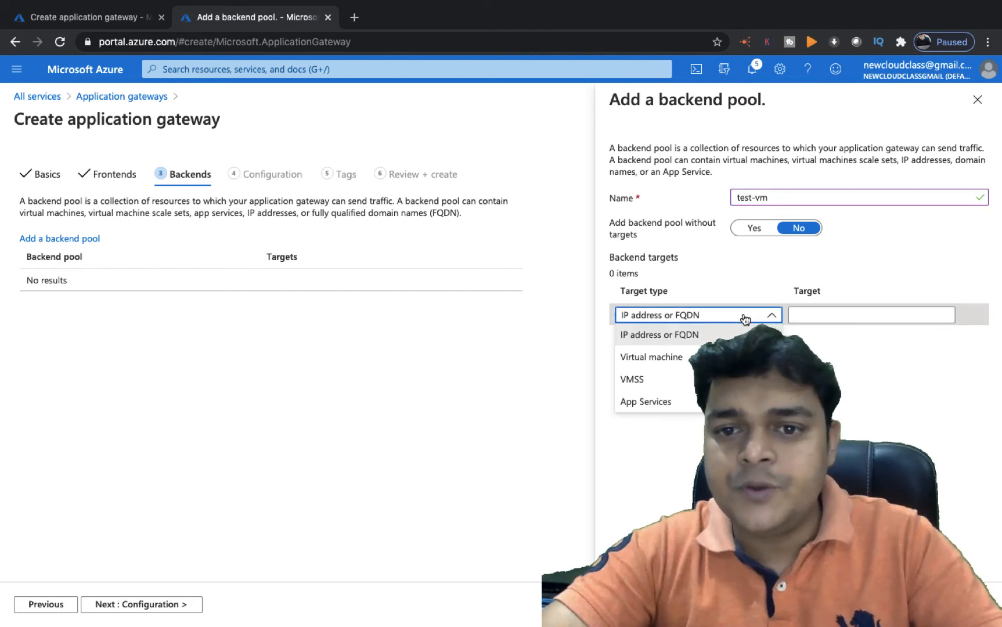
click(668, 356)
click(838, 323)
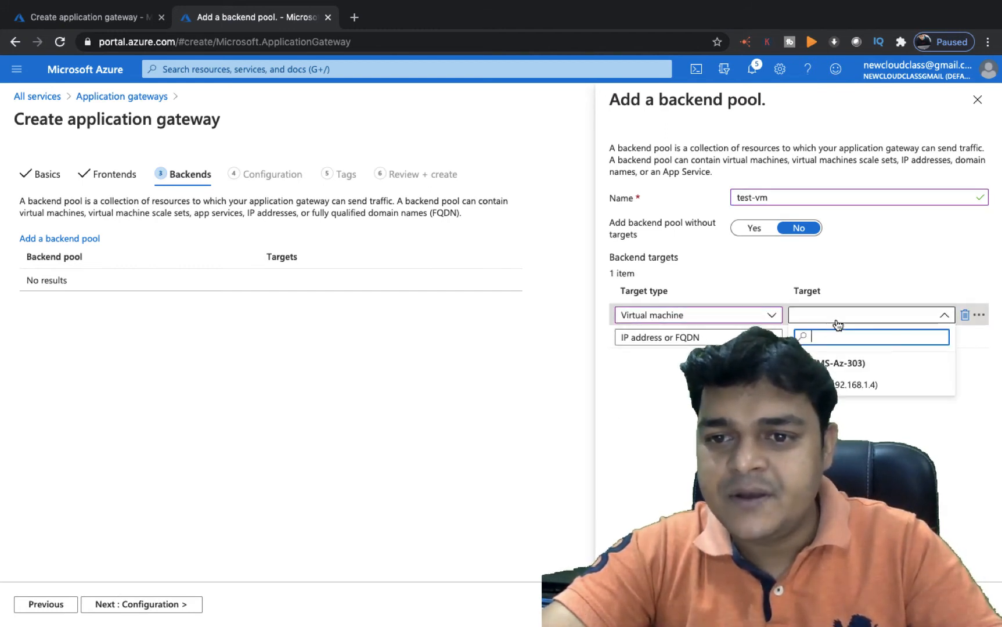
click(831, 380)
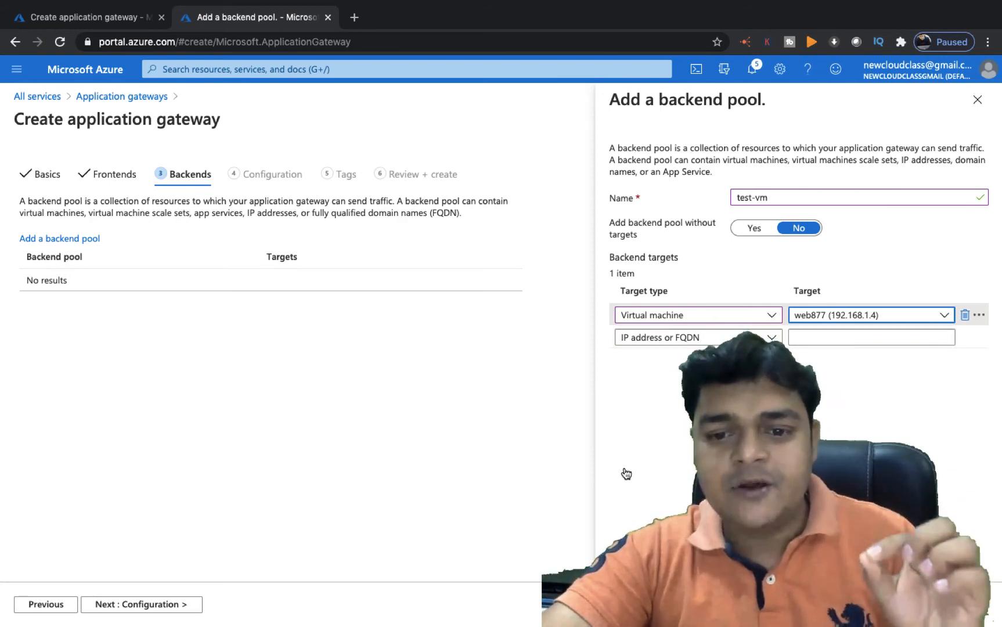
click(626, 604)
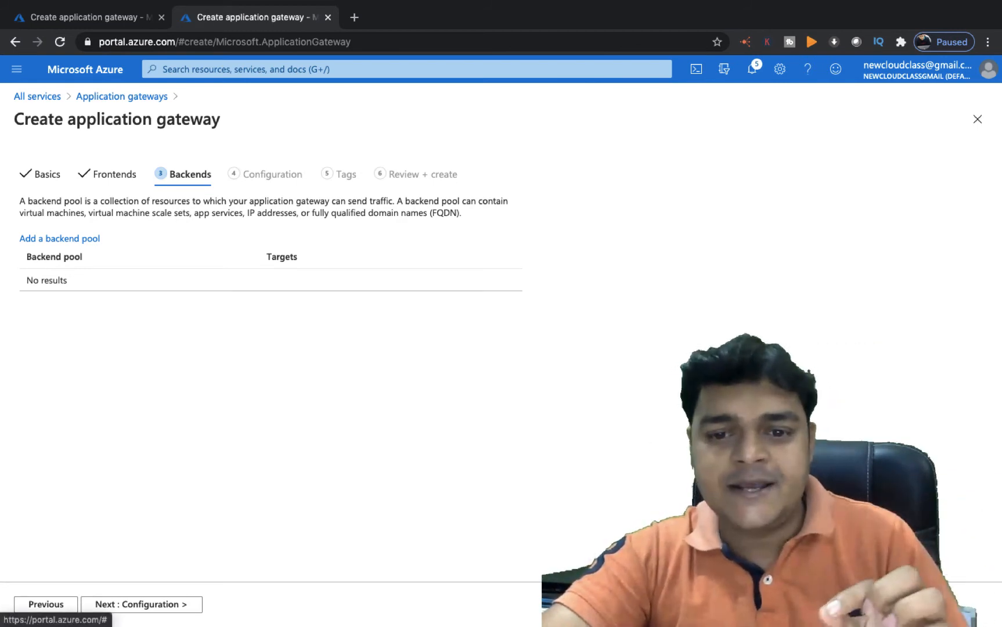
Add routing rule test-rule with listener class on the Public frontend IP
click(154, 604)
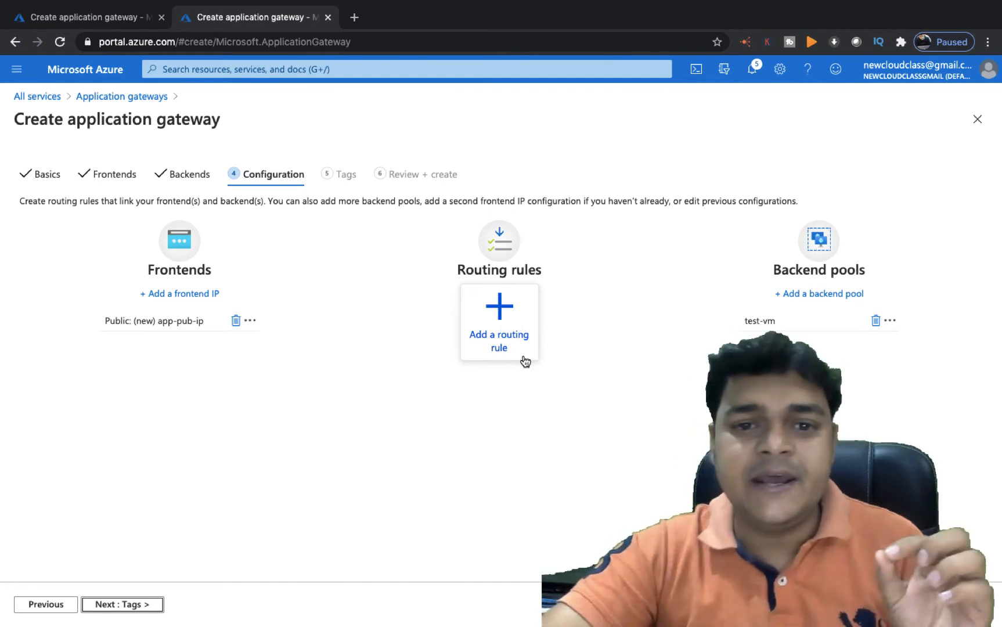
click(496, 335)
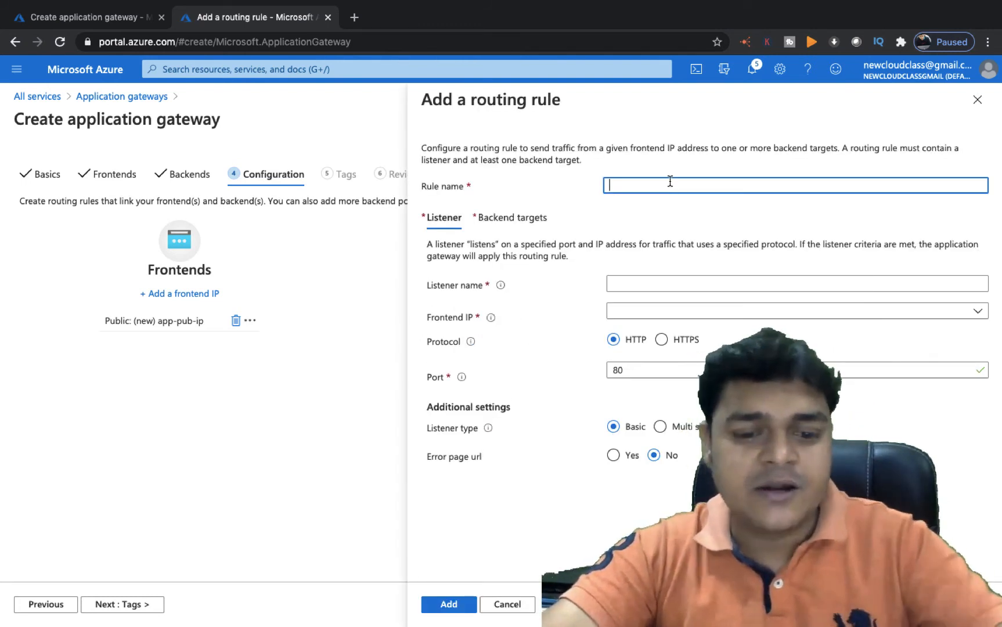
text(test-rule)
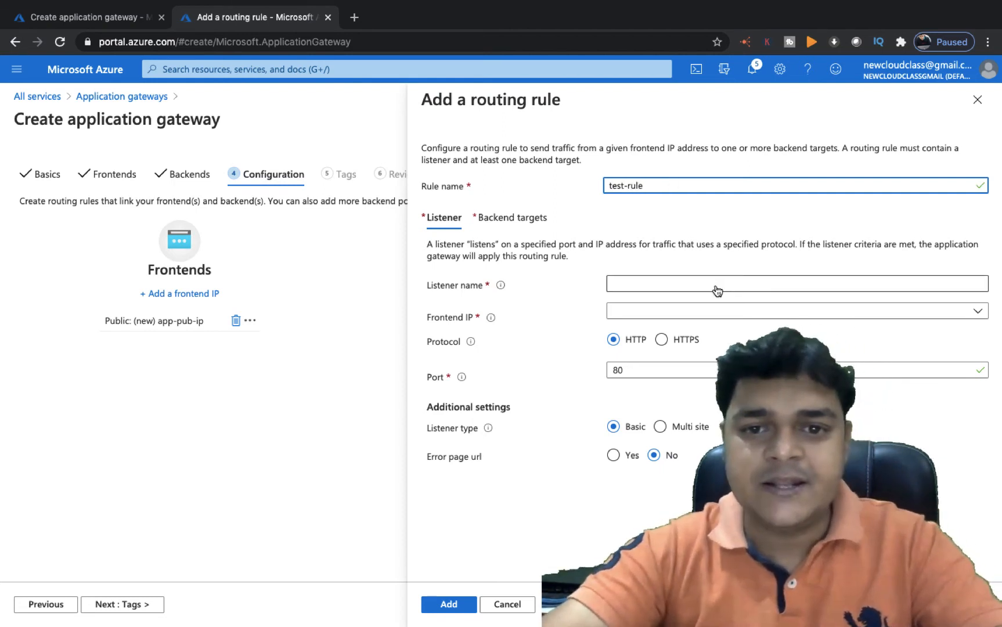
click(692, 284)
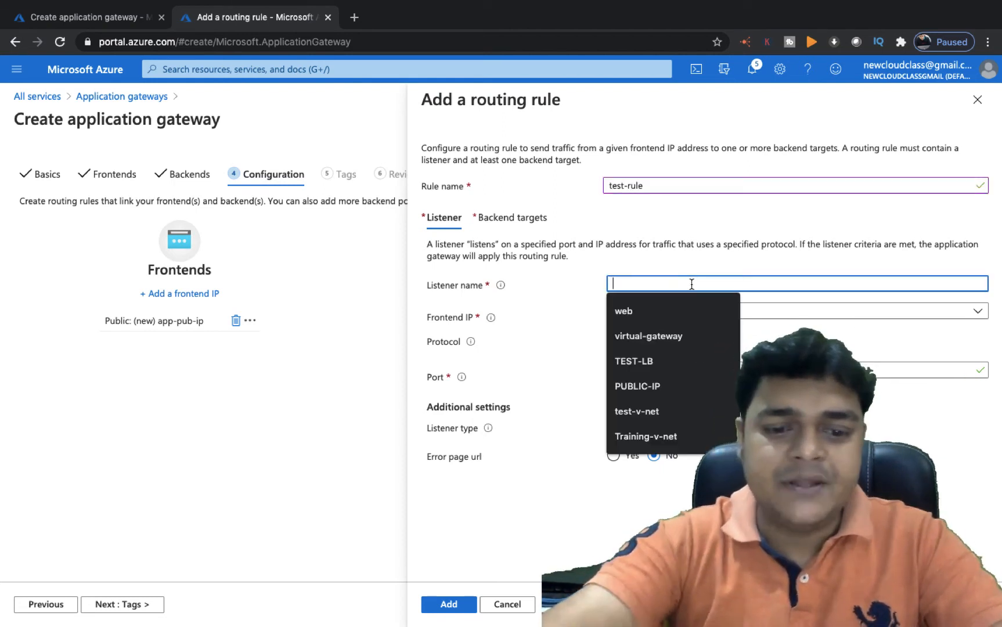
text(class)
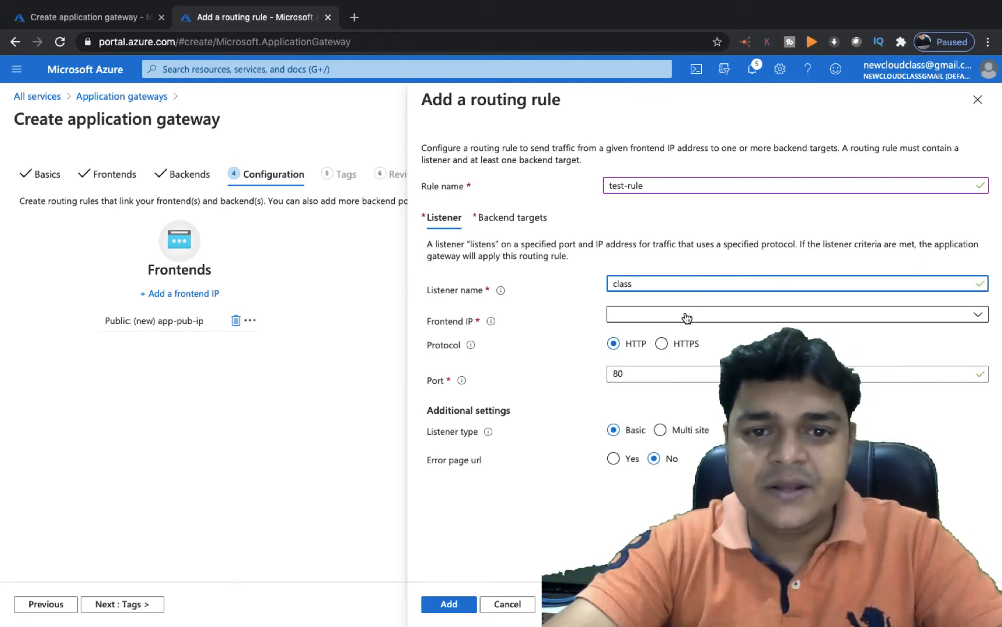
click(676, 318)
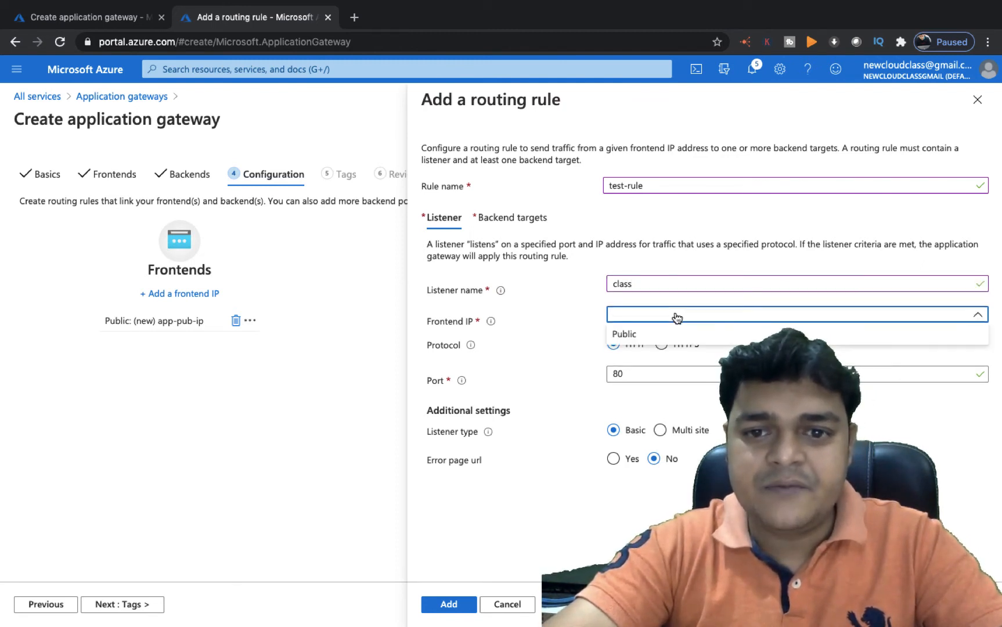
click(628, 337)
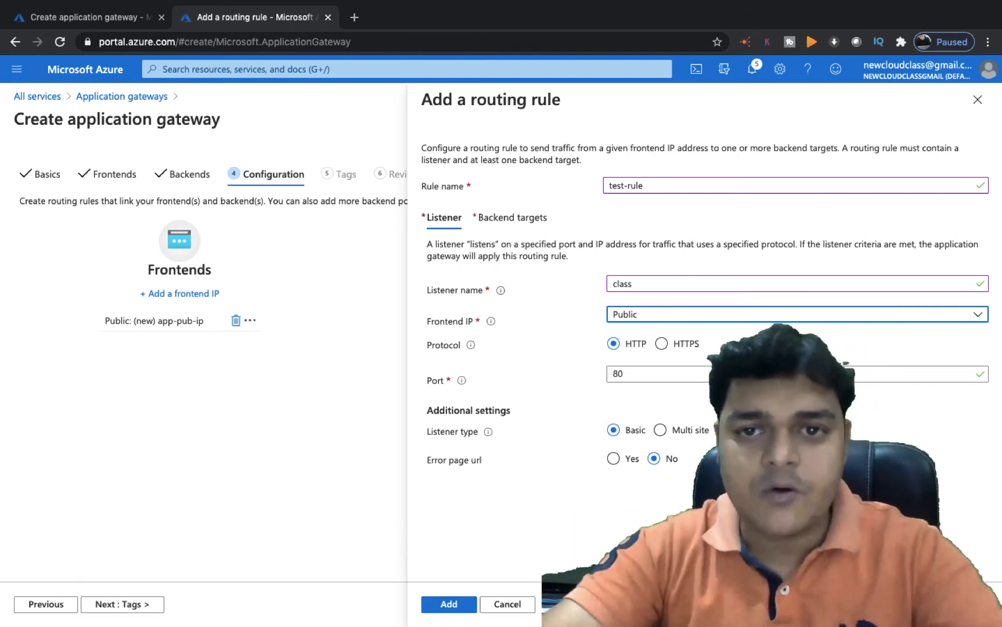
click(793, 320)
click(734, 336)
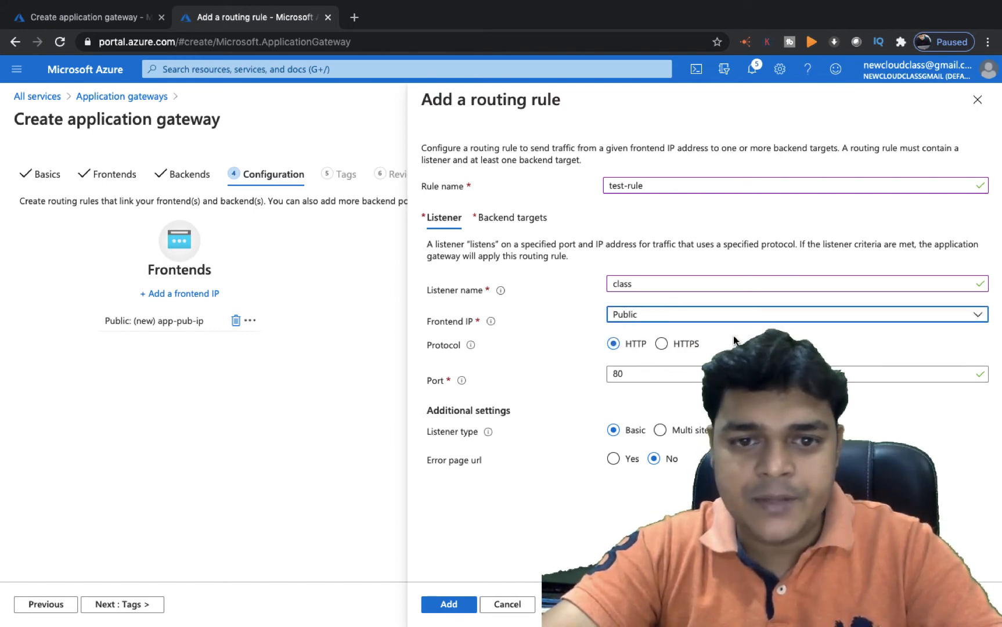
Point test-rule's backend target at pool test-vm and begin a new HTTP setting
click(464, 607)
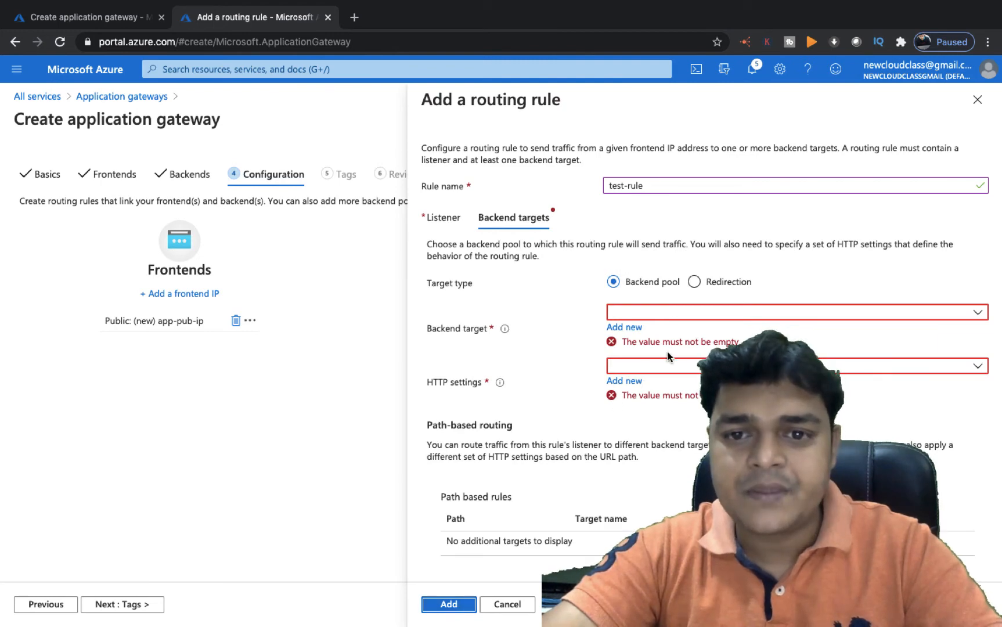
click(694, 311)
click(637, 336)
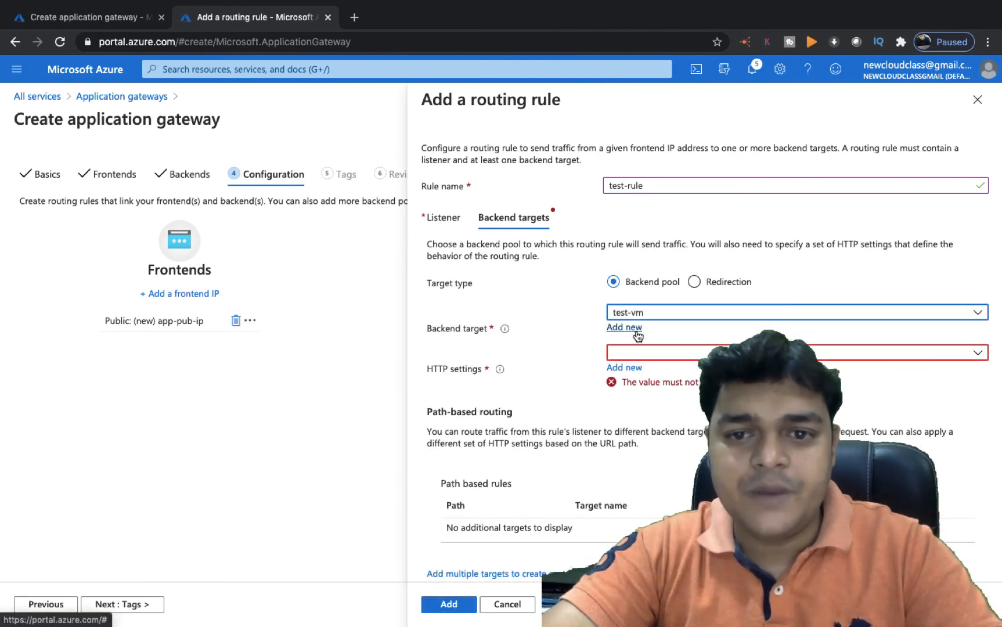
click(661, 359)
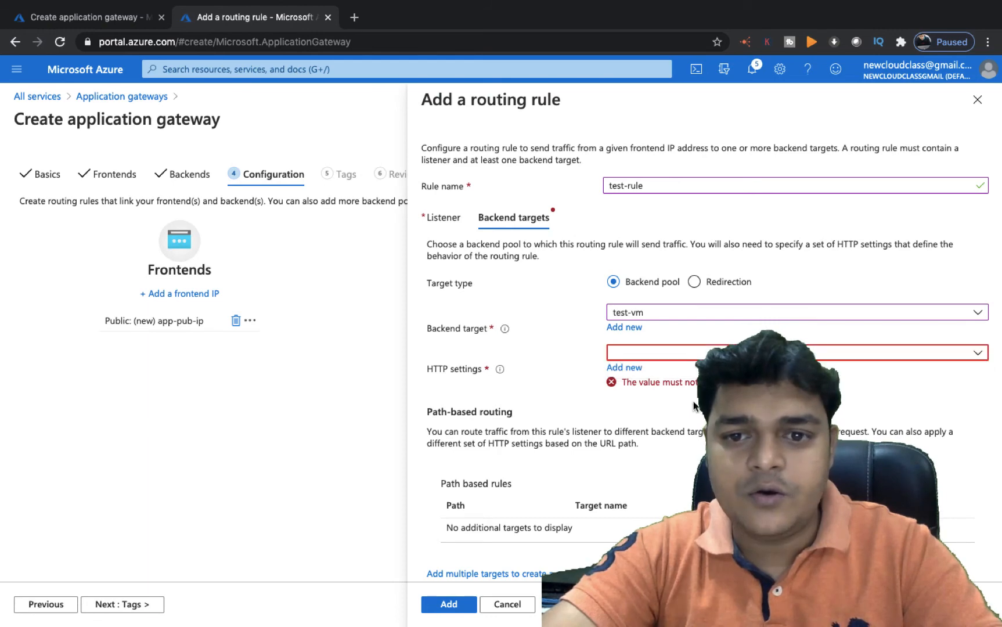
click(619, 367)
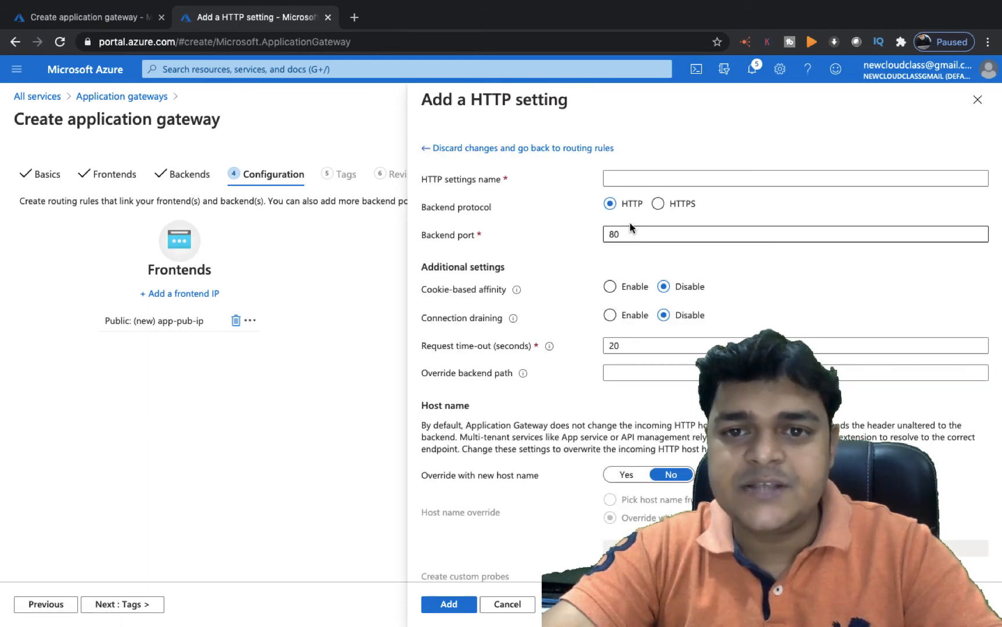
Create HTTP setting 'test' on HTTP port 80 and save test-rule with it
click(629, 180)
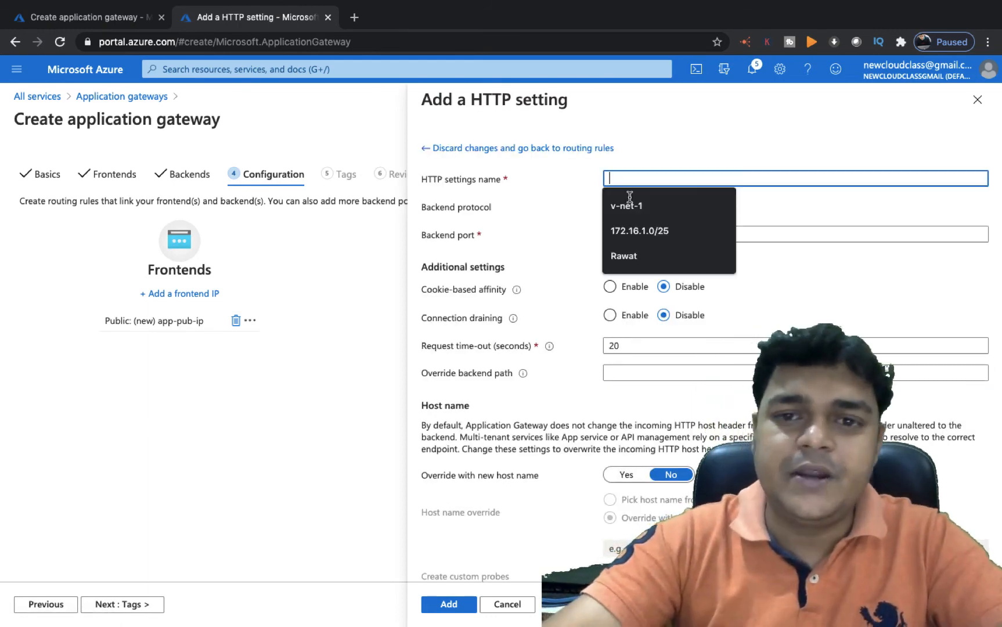
text(test)
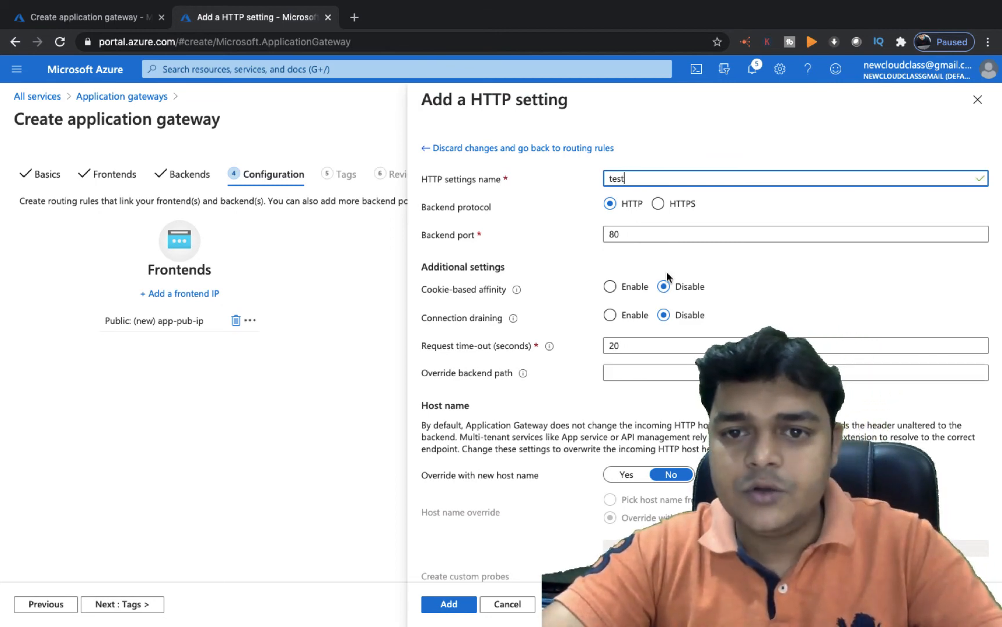
scroll(618, 526, down, 1)
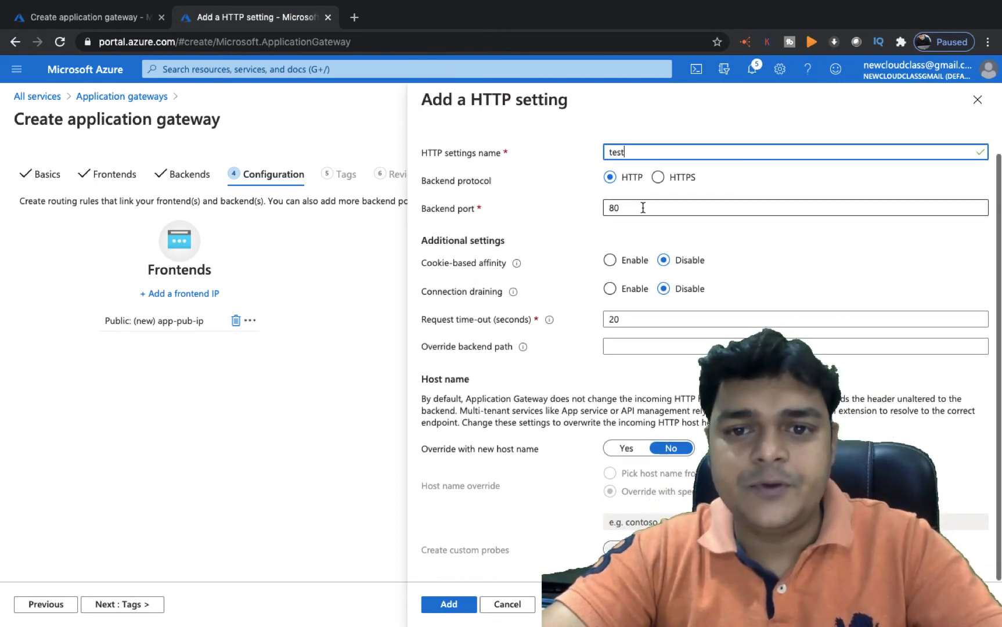
click(450, 606)
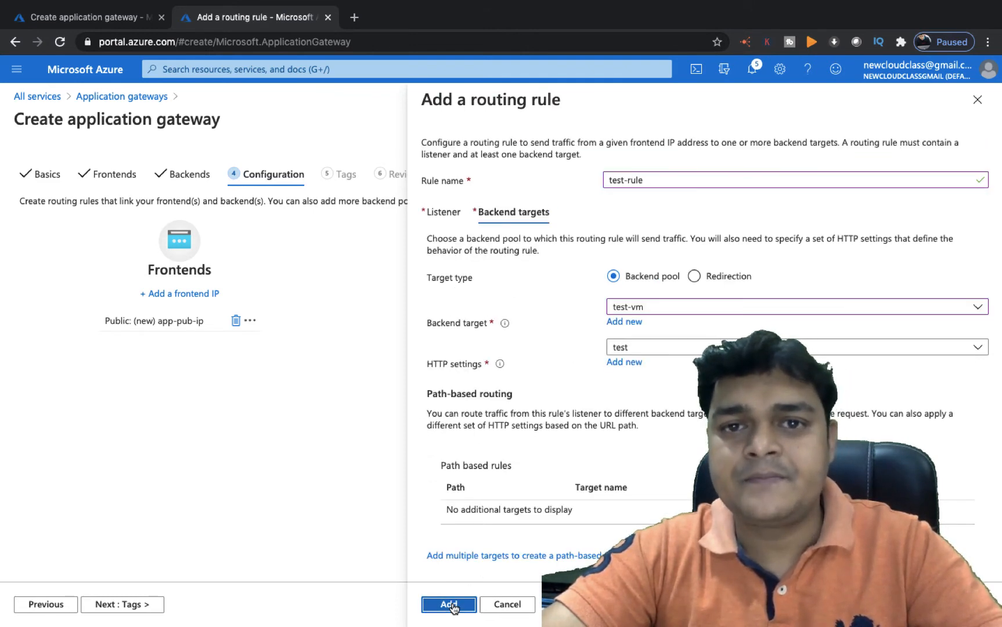
click(449, 606)
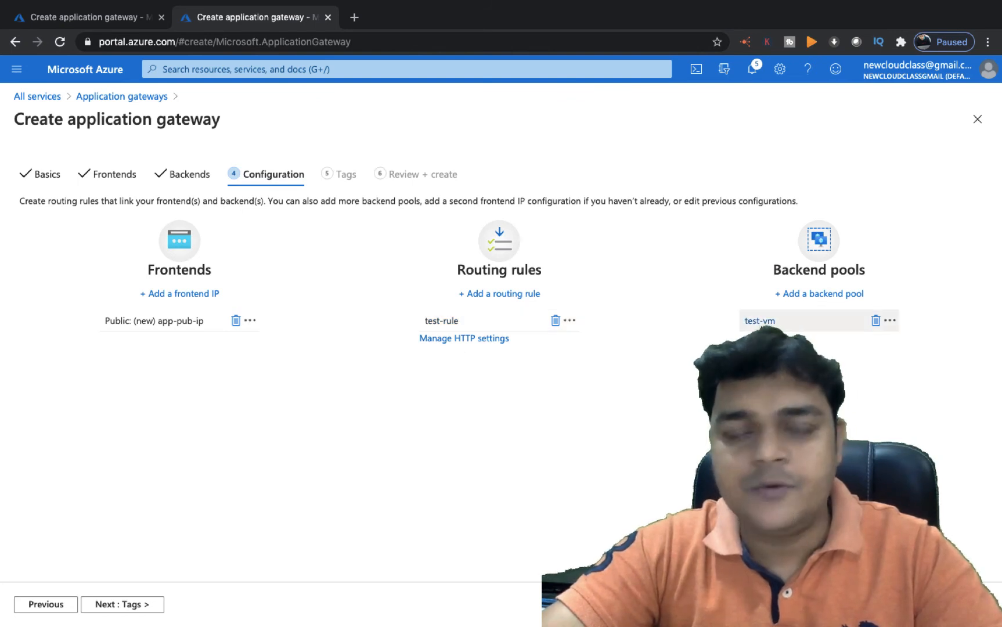
Skip Tags, pass Review + create validation, and deploy class-gateway
click(141, 604)
click(141, 605)
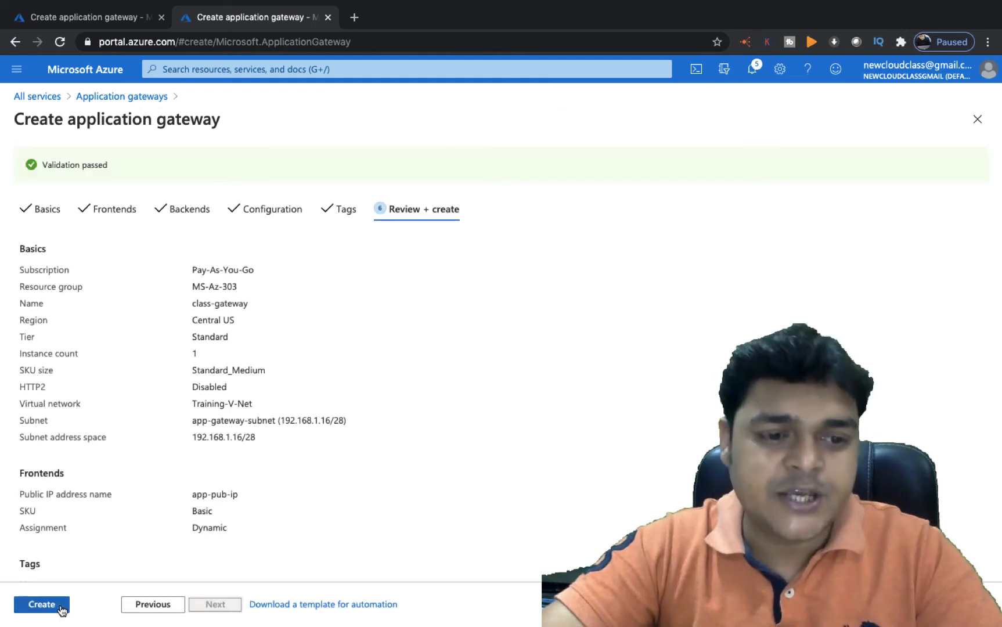
click(42, 604)
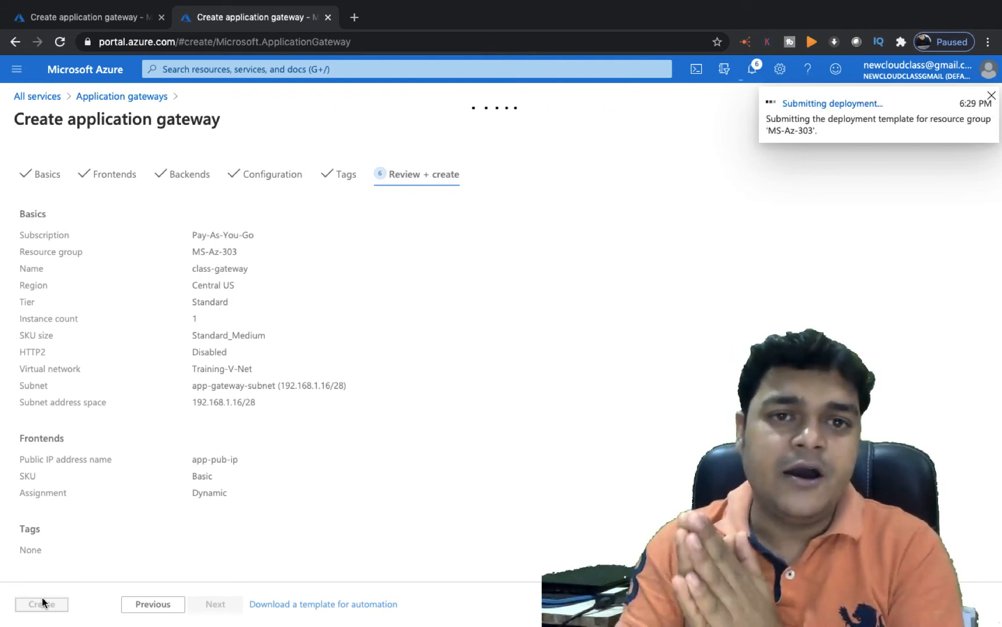
On the remote server, open C:\inetpub\wwwroot\iisstart in Notepad
key(ctrl+Left)
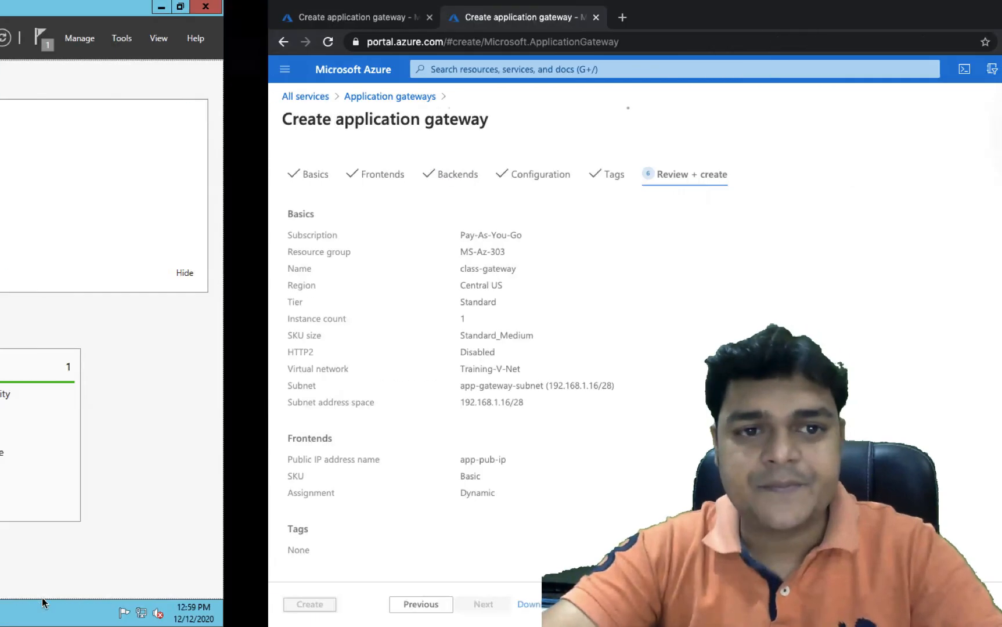
mouse_move(105, 626)
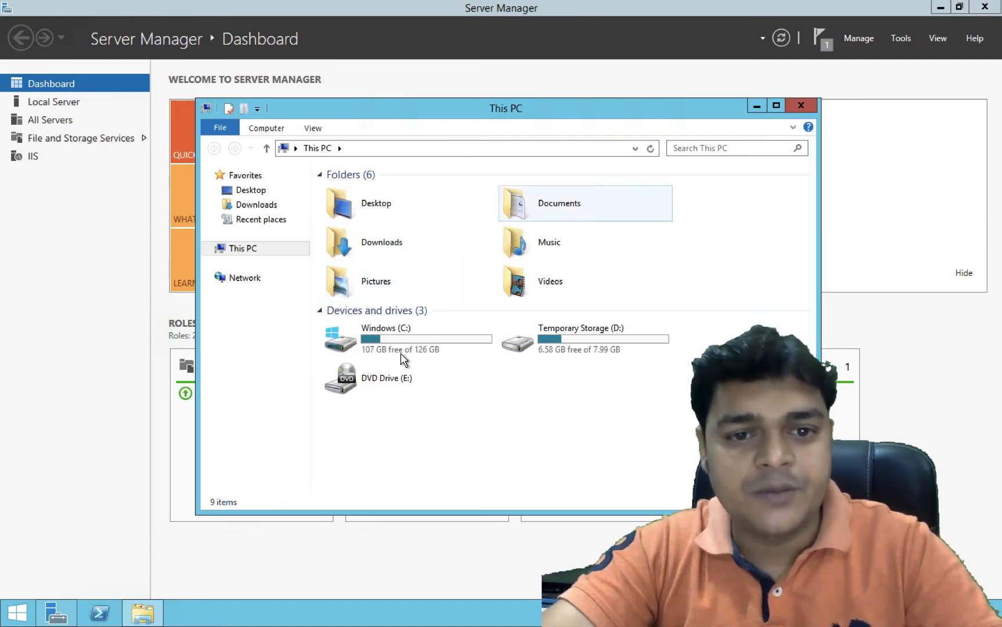
double_click(402, 347)
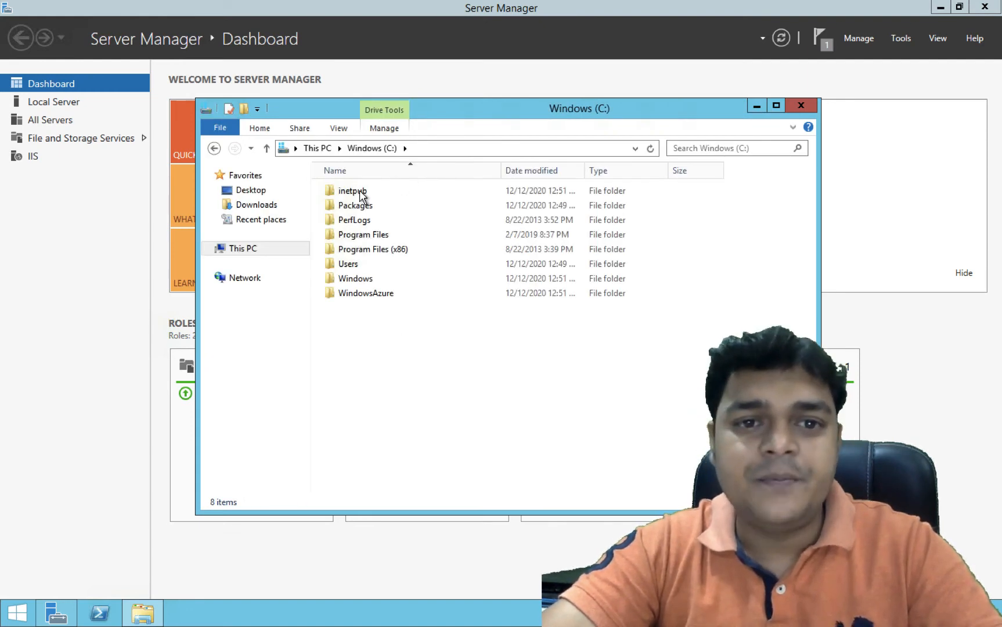
double_click(359, 191)
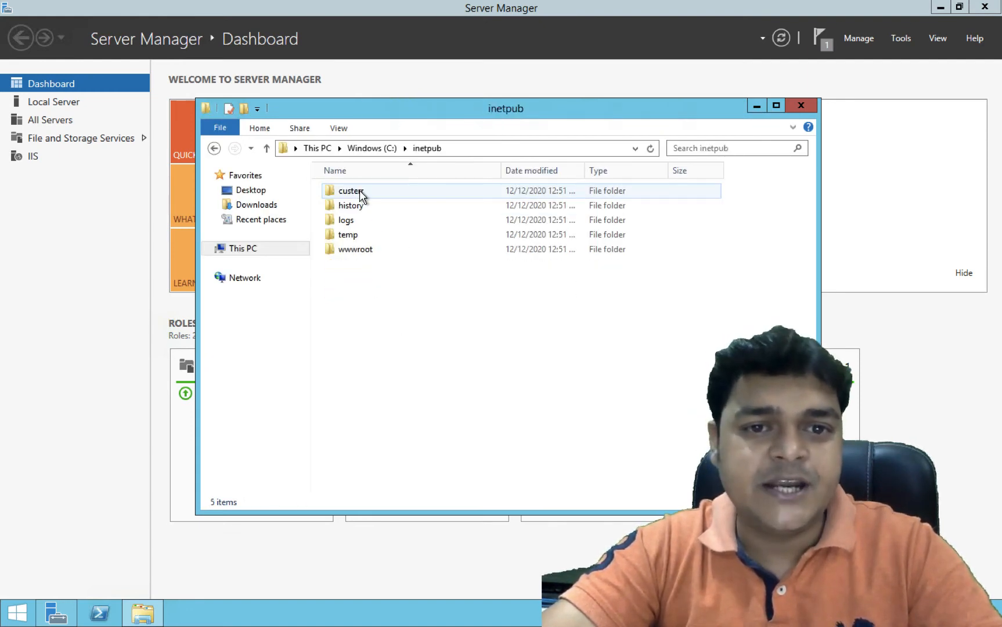
double_click(356, 250)
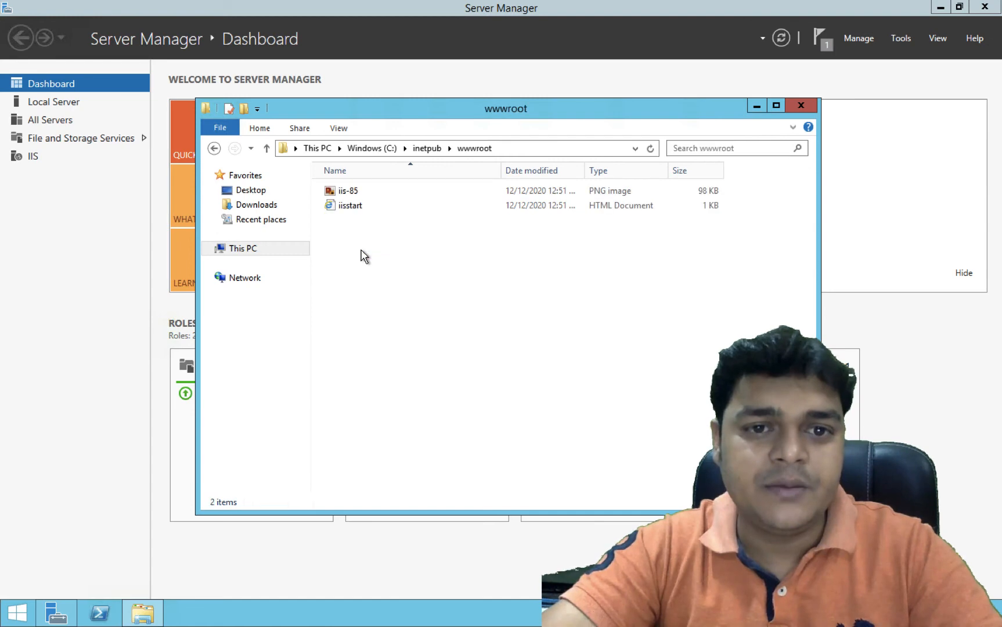
right_click(352, 209)
mouse_move(413, 266)
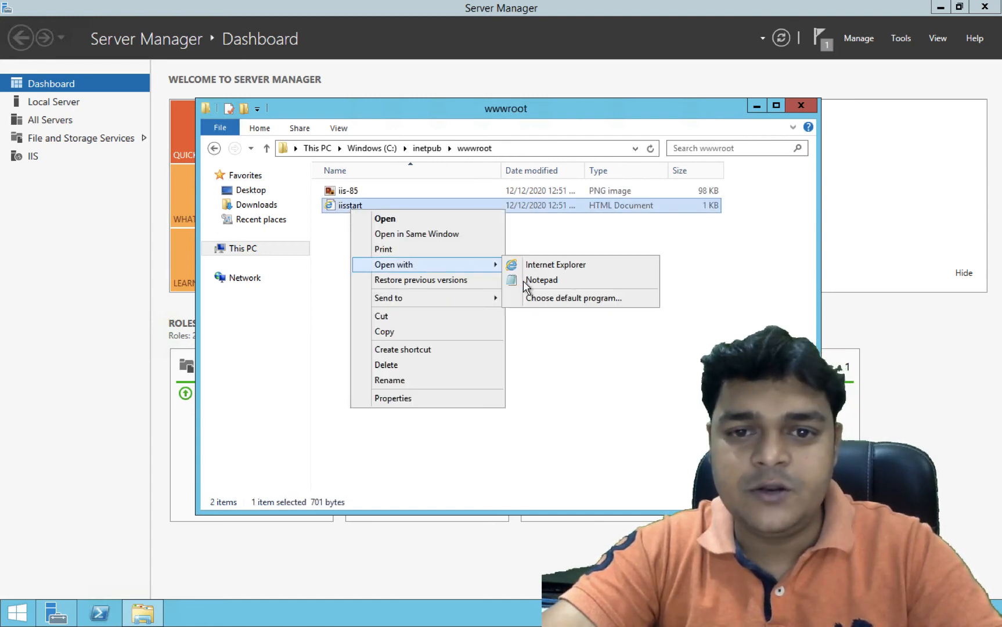
click(542, 280)
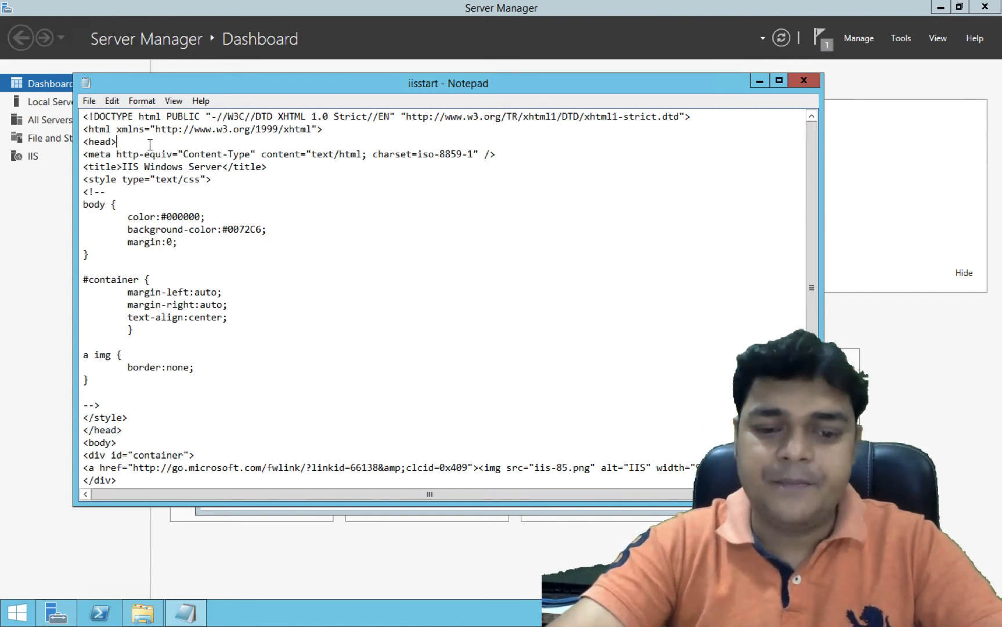
Add 'THIS IS TEST WEB SERVER FOR APPLICATION GATEWAY' after <head> in iisstart.htm, save, and return to the portal
key(Return)
key(Return)
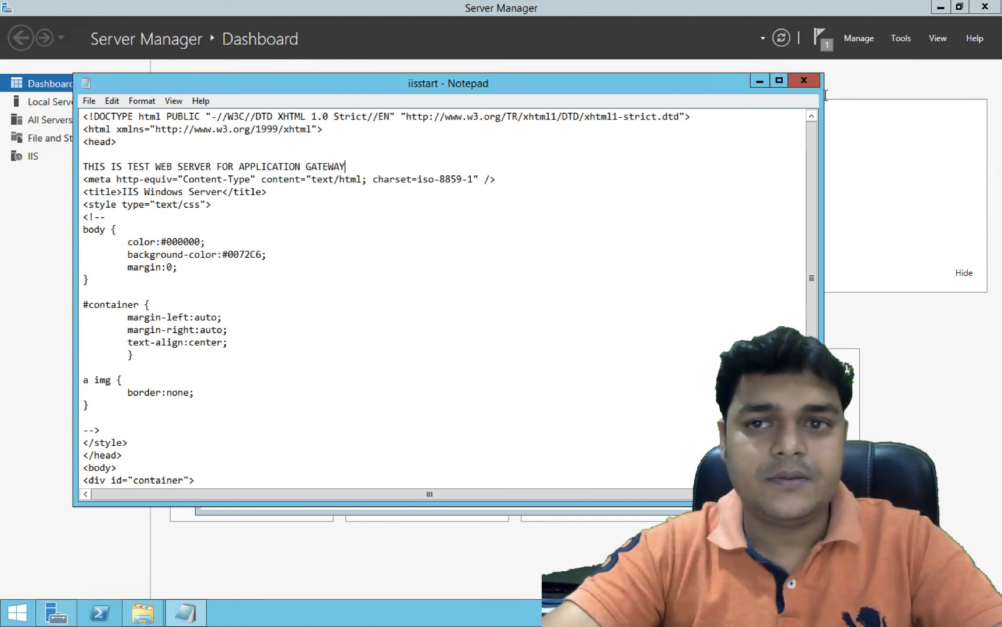
click(805, 84)
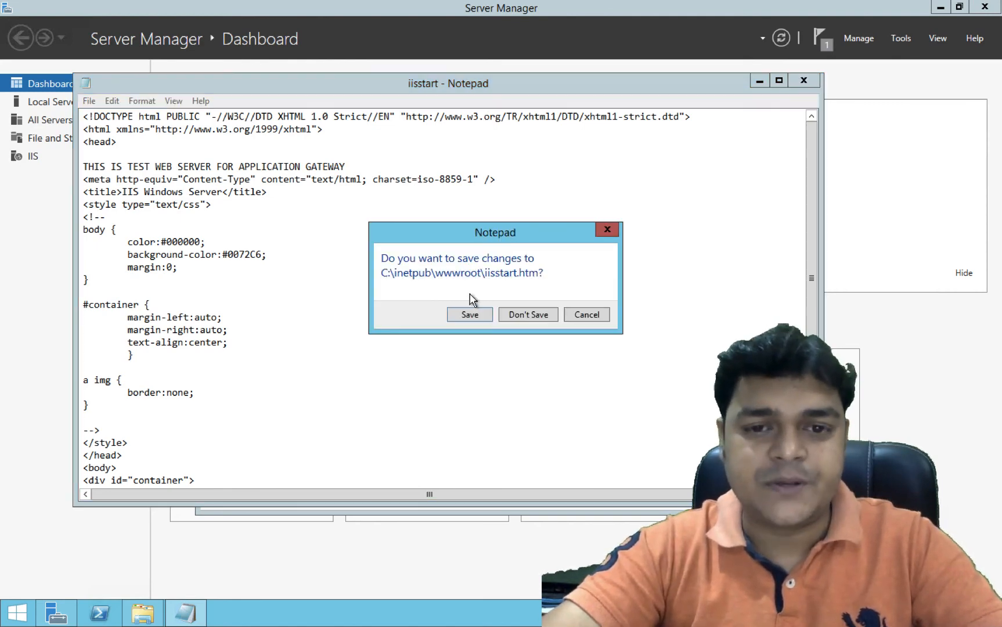
click(471, 311)
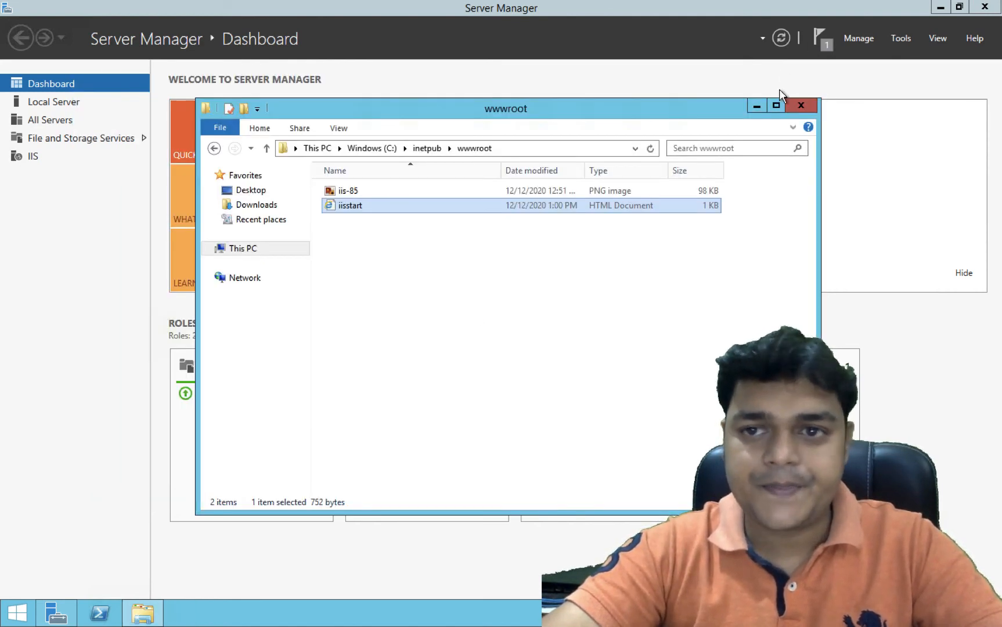
click(802, 107)
key(ctrl+Right)
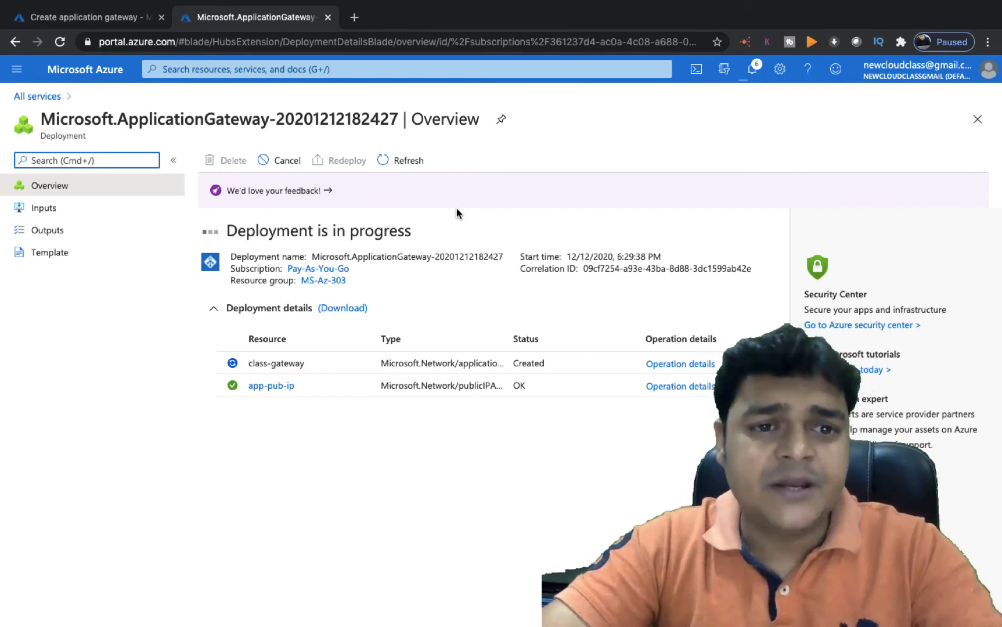
Minimize Remote Desktop and return to the class-gateway deployment, now showing 'Your deployment is complete'
key(ctrl+Left)
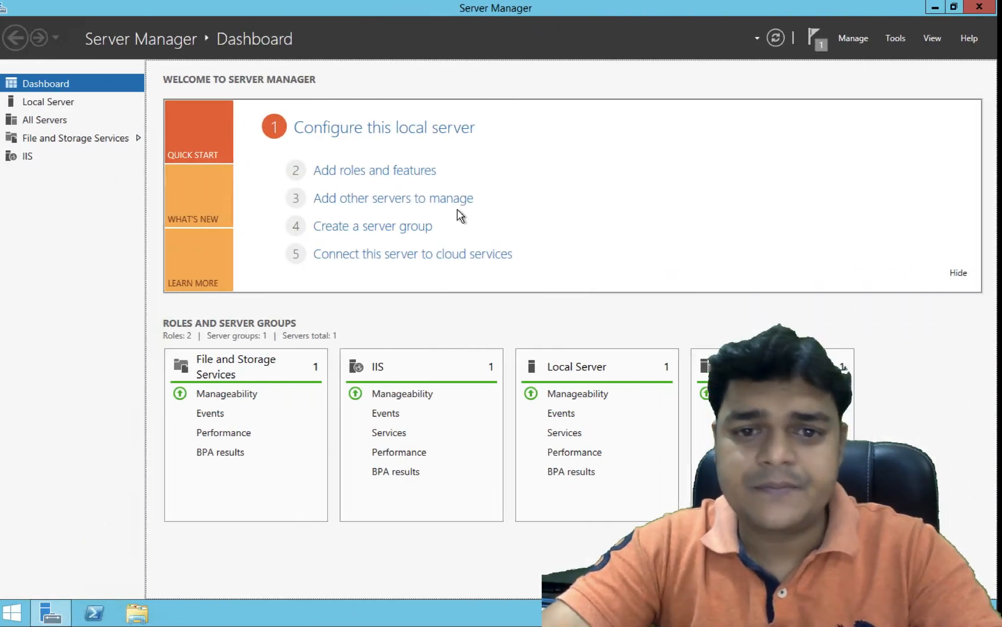
key(ctrl+Left)
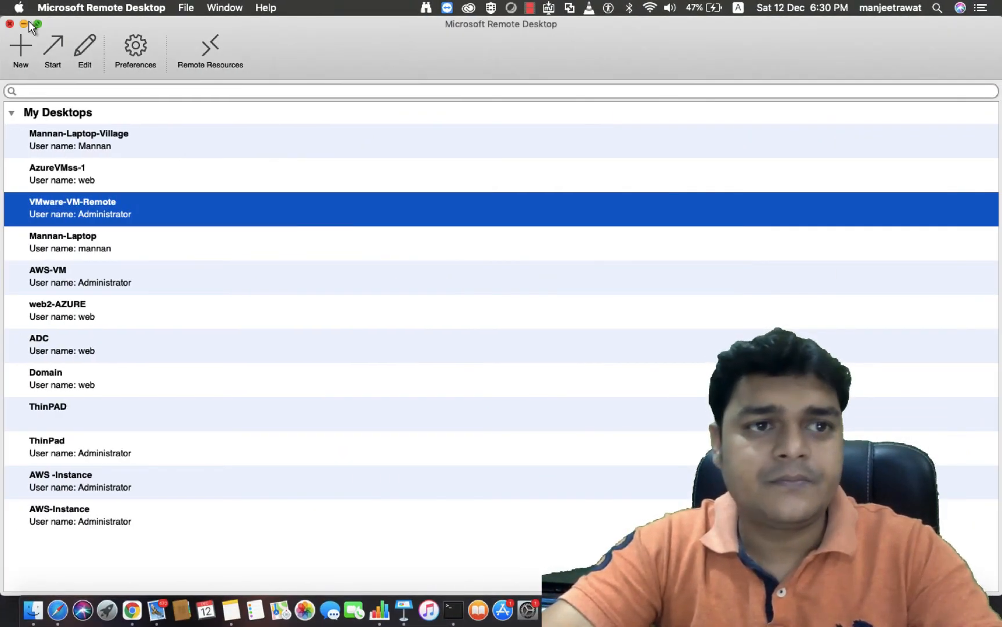
click(24, 24)
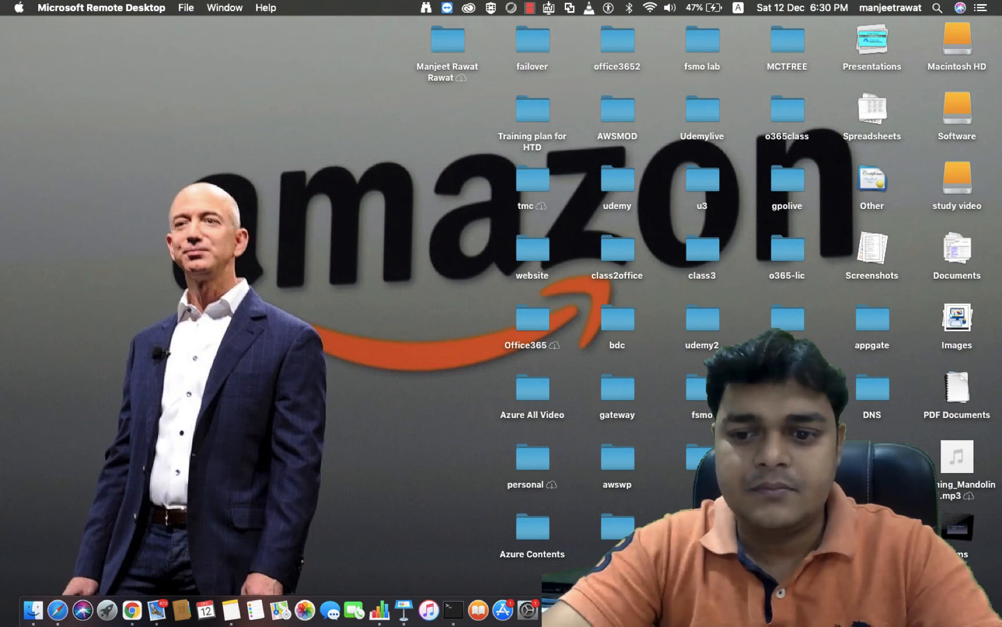
right_click(912, 610)
click(921, 474)
key(ctrl+Right)
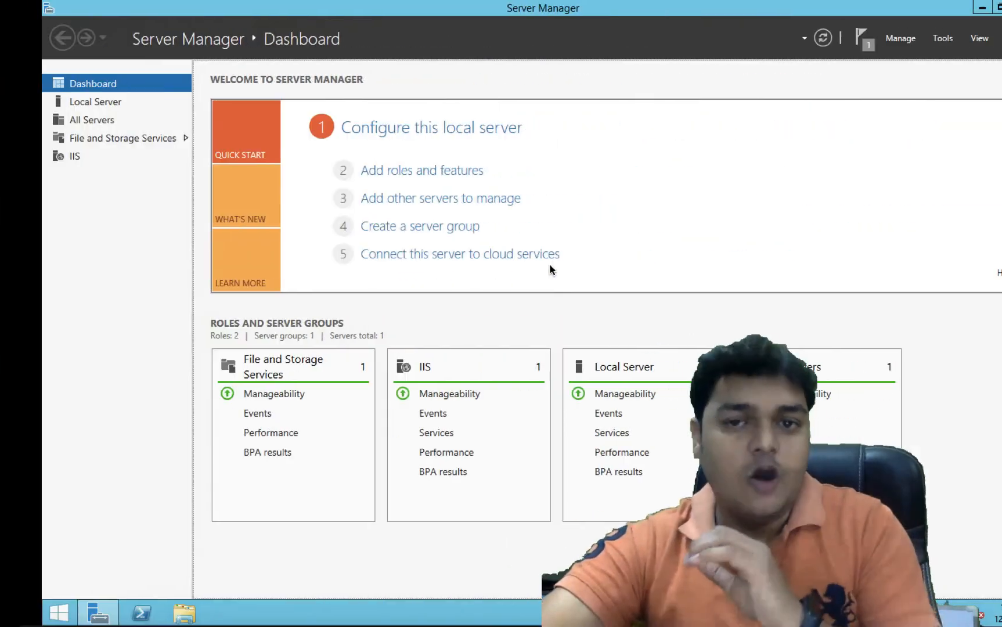
key(ctrl+Right)
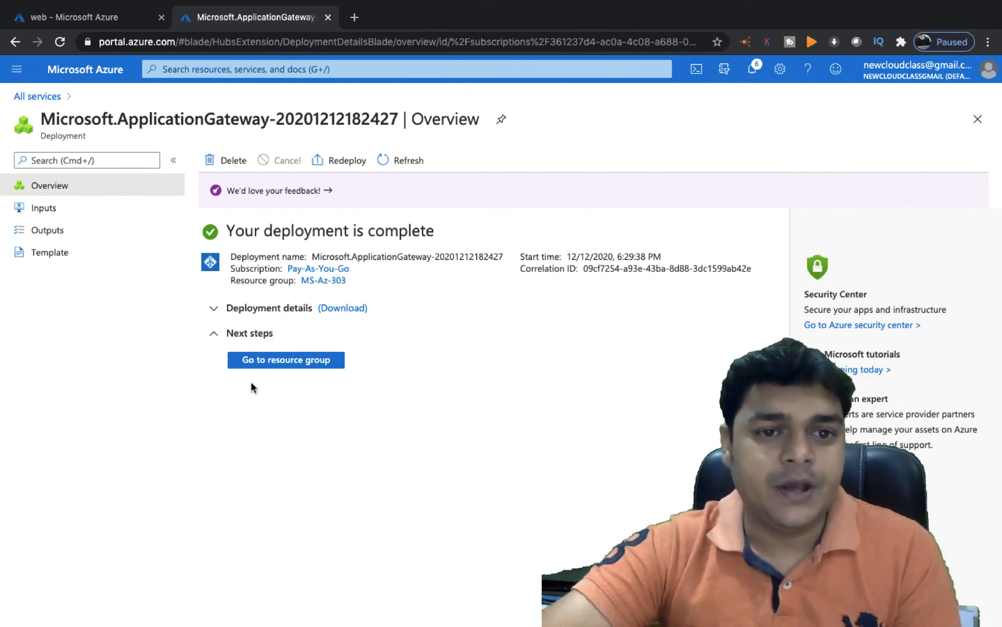
Open the class-gateway application gateway from its resource group to find frontend IP 40.86.31.247
click(286, 361)
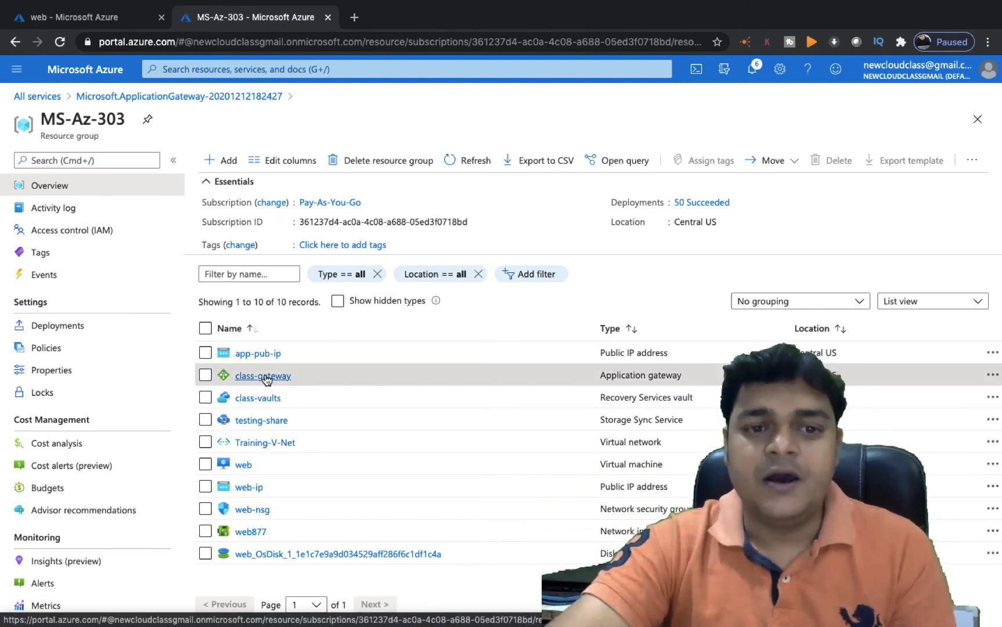
click(264, 376)
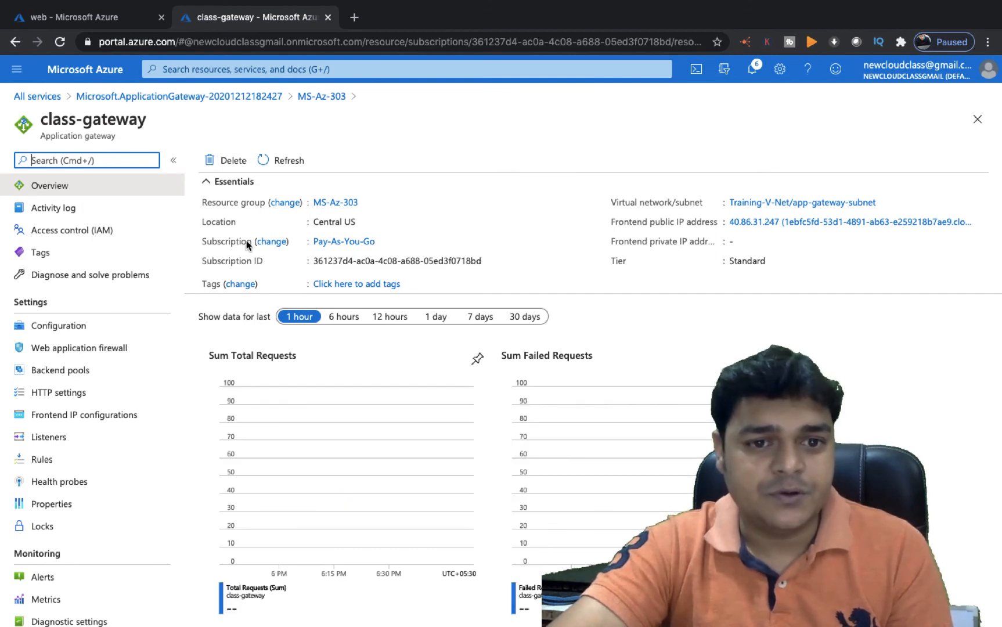
scroll(115, 324, down, 4)
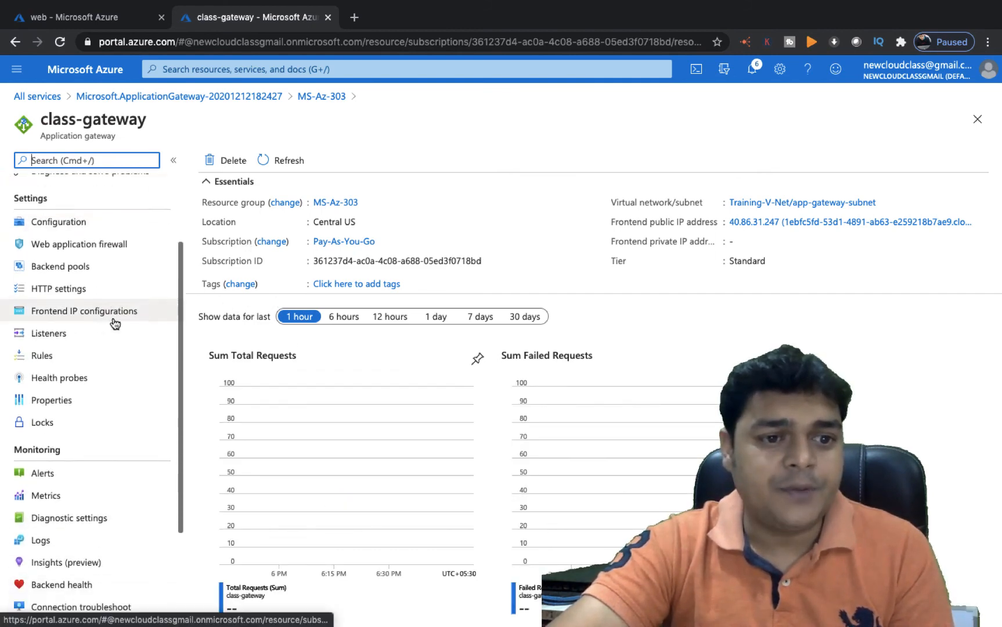
scroll(90, 353, up, 4)
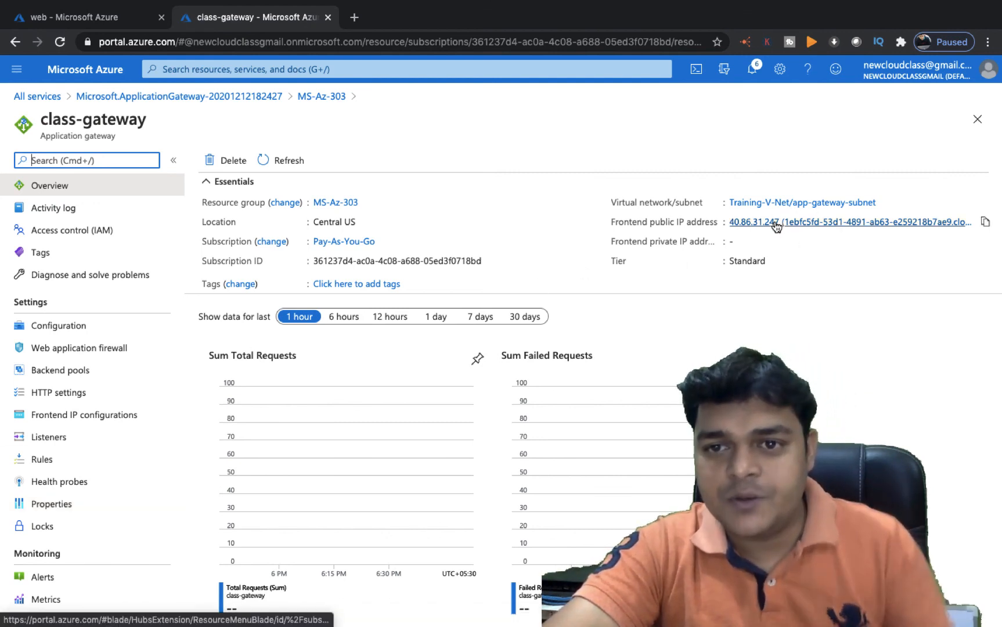
Copy gateway IP 40.86.31.247 and load it in a new tab, showing the edited IIS test page
click(983, 223)
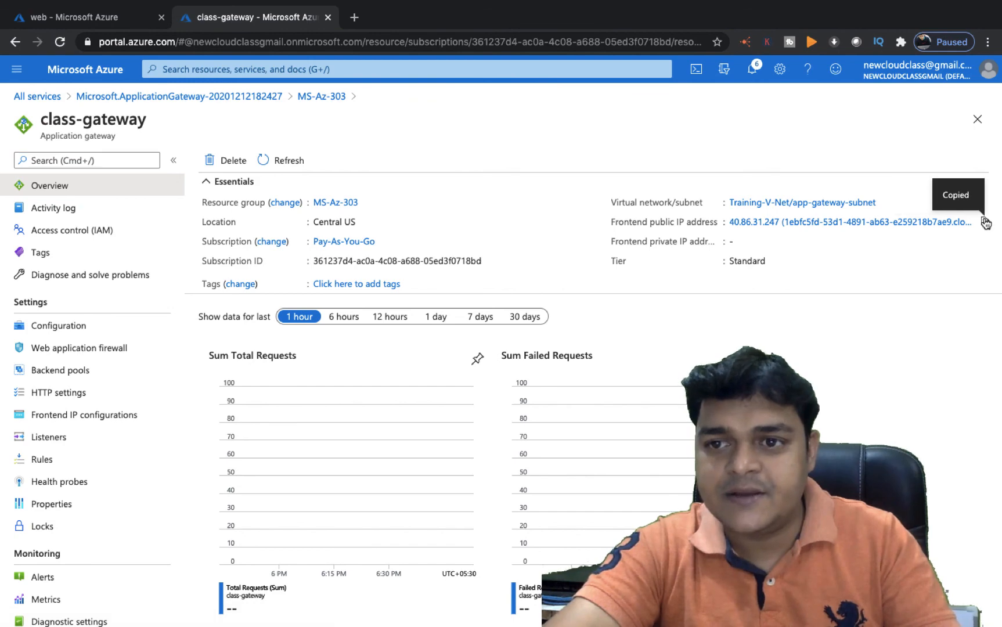
mouse_move(457, 5)
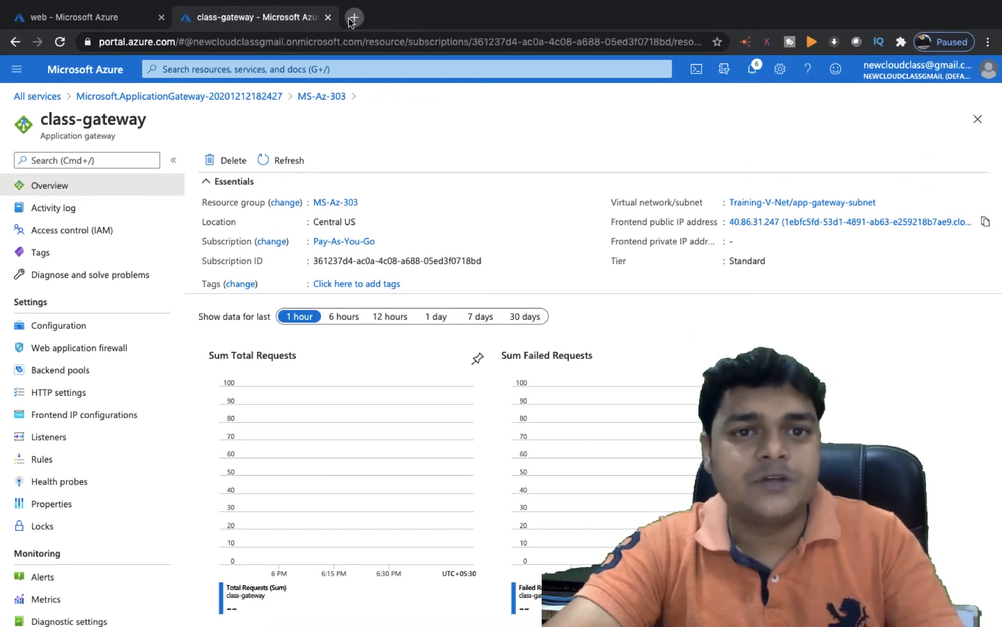
click(352, 19)
key(super+v)
drag(432, 41, 174, 45)
key(BackSpace)
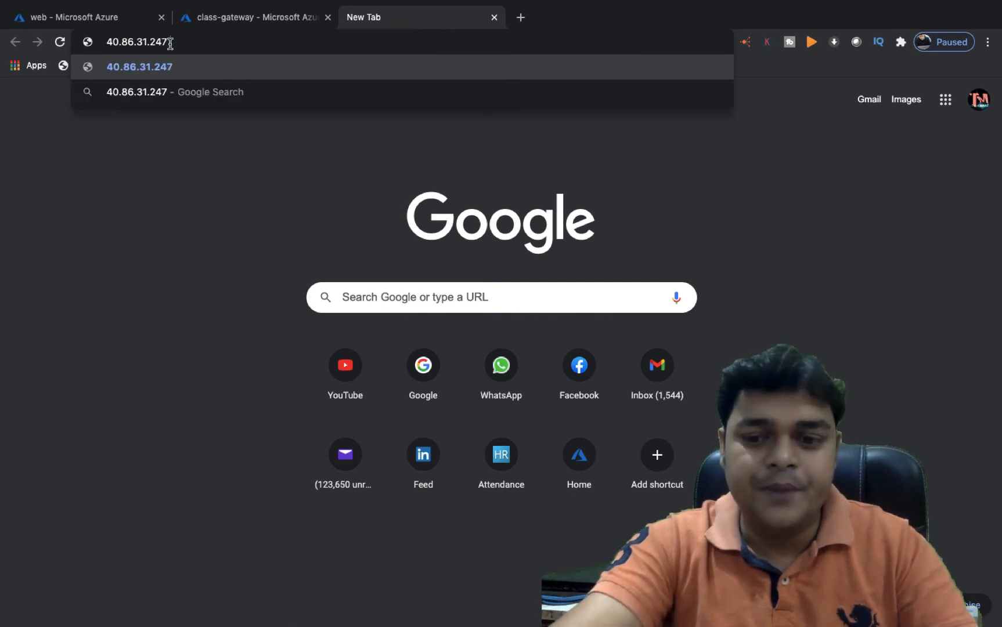
key(Return)
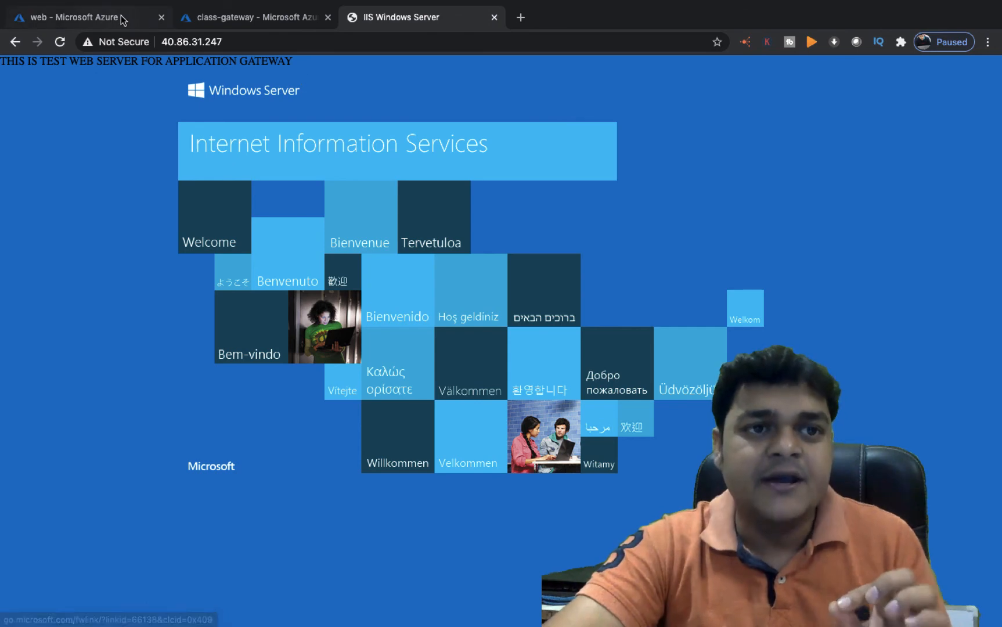
click(103, 19)
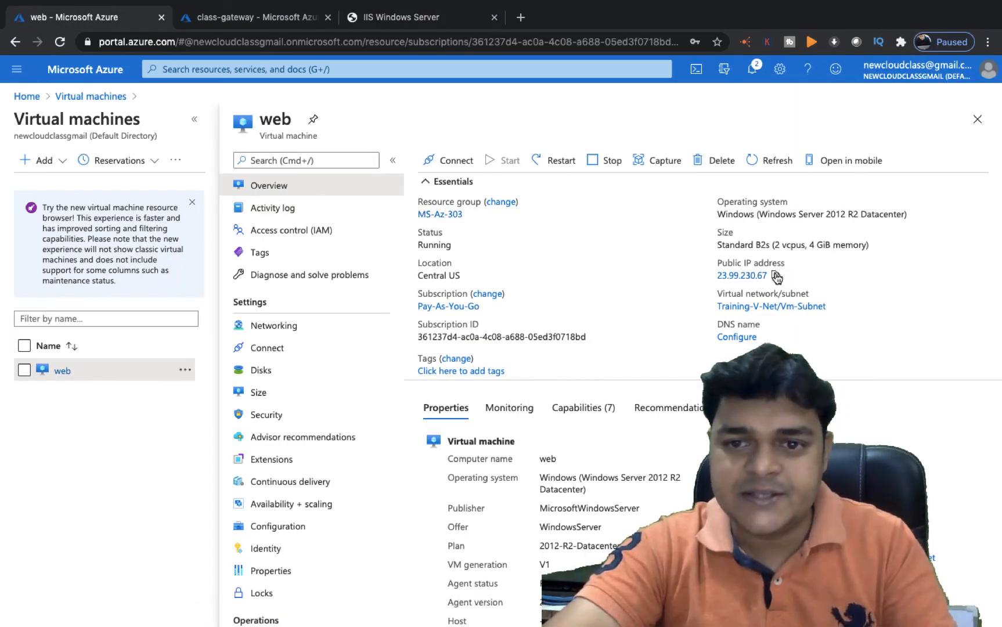
click(521, 17)
Load the web VM's IP 23.99.230.67 in a new tab, then compare with the 40.86.31.247 tab
key(ctrl+v)
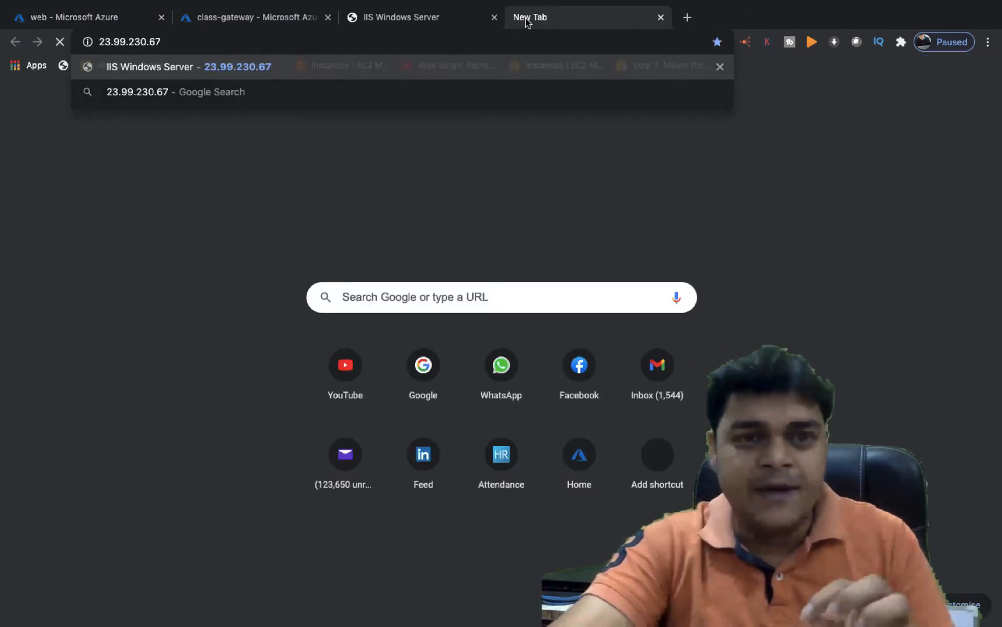
key(Return)
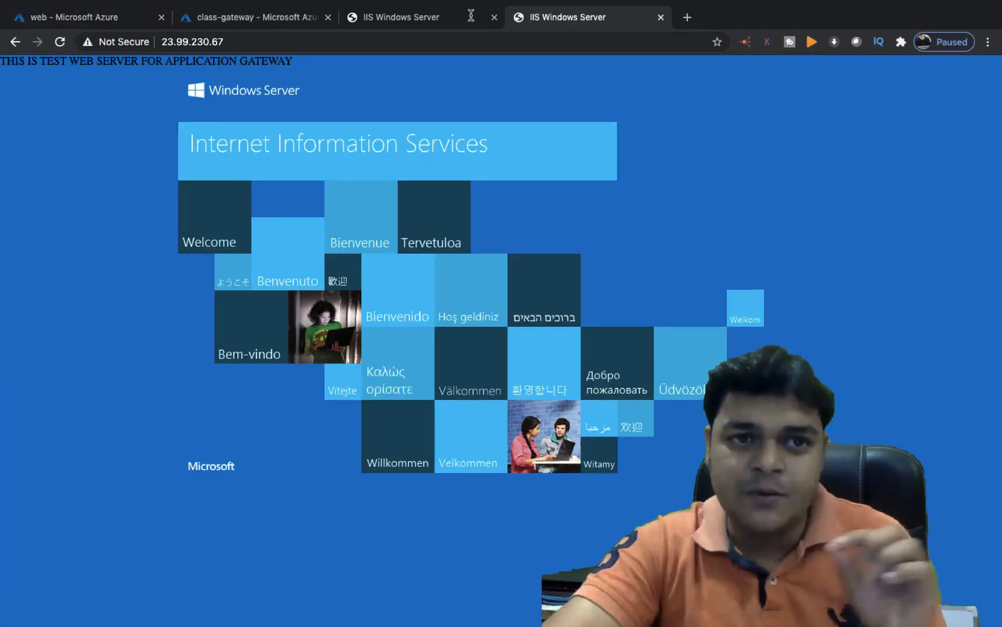
click(425, 18)
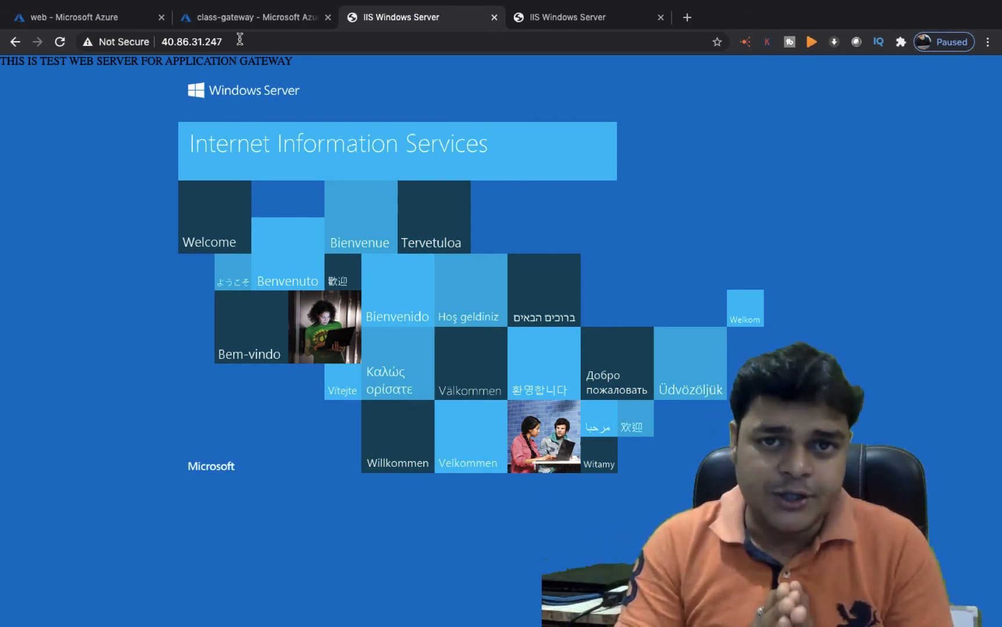
Switch spaces from the browser back to the remote server's Server Manager
key(ctrl+Left)
key(ctrl+Left)
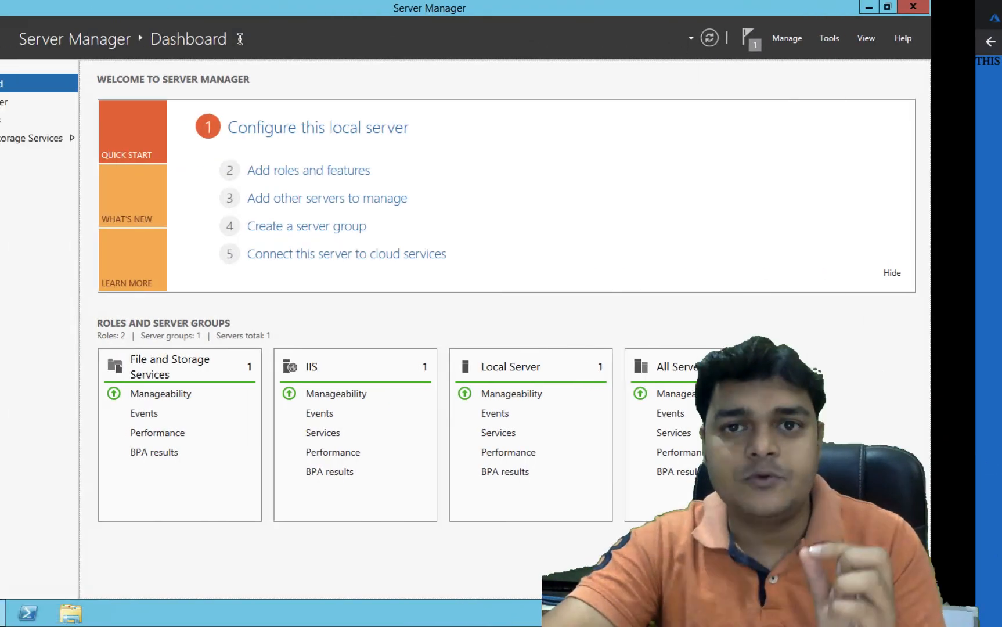